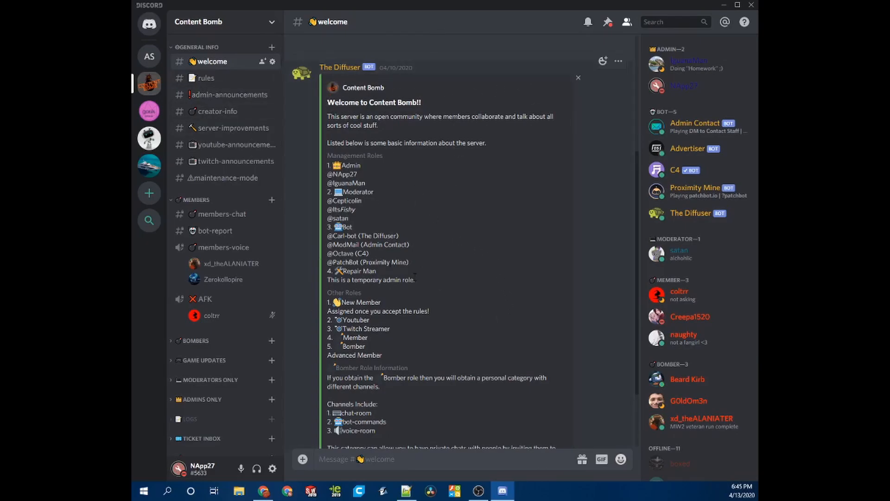
Step: Read through the Content Bomb server's welcome message and open its rules channel
{"action": "scroll", "coordinate": [466, 99], "scroll_direction": "down", "scroll_amount": 3}
{"action": "scroll", "coordinate": [559, 344], "scroll_direction": "up", "scroll_amount": 6}
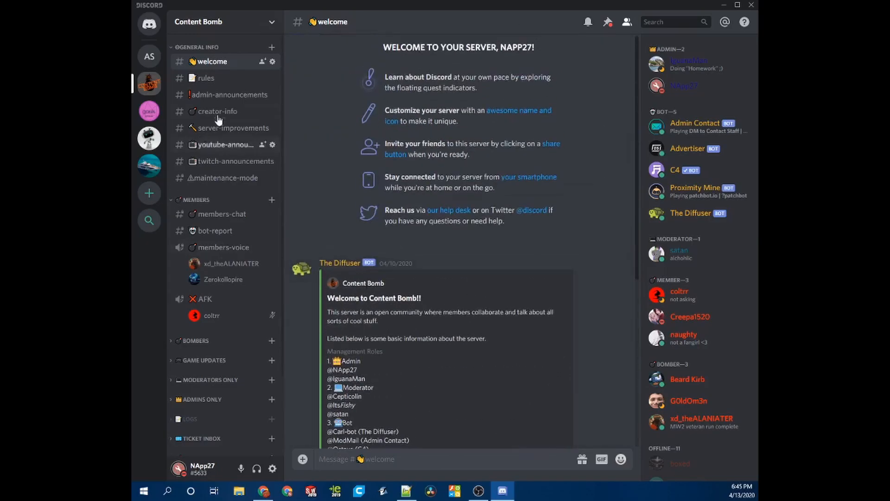
{"action": "left_click", "coordinate": [222, 83]}
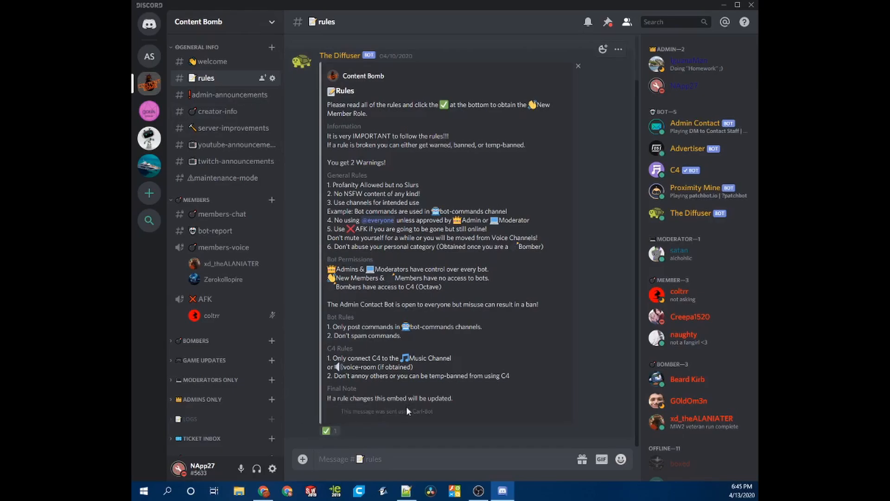
Step: React to the rules message with the check mark and remove the New Member role from your own profile
{"action": "left_click", "coordinate": [331, 432]}
{"action": "left_click", "coordinate": [672, 86]}
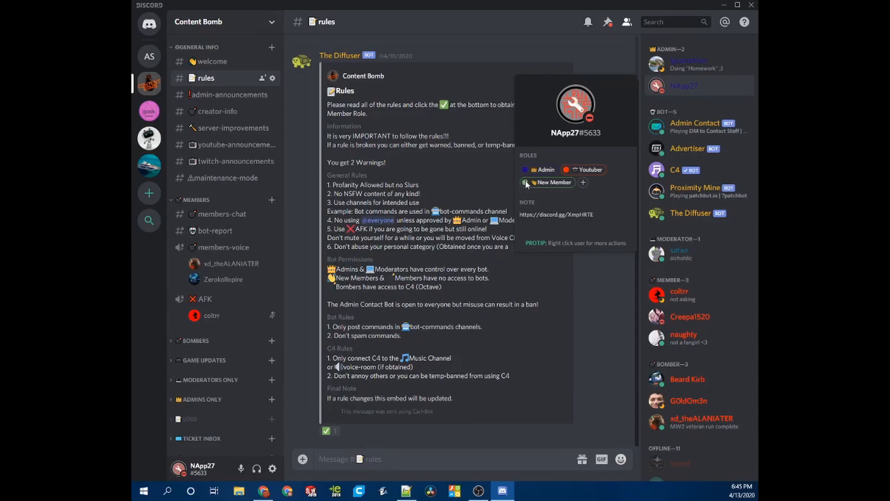
{"action": "left_click", "coordinate": [526, 183]}
{"action": "left_click", "coordinate": [503, 41]}
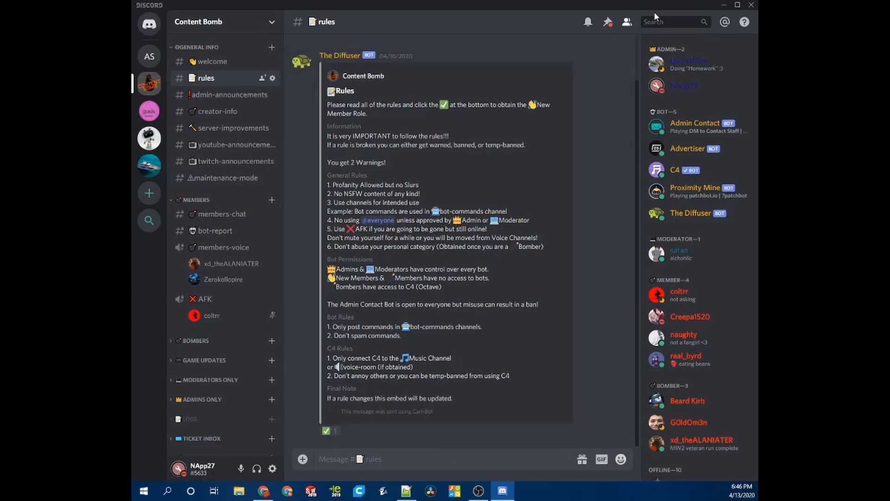
Step: Look over the Content Bomb server's member list and the full rules message
{"action": "scroll", "coordinate": [659, 93], "scroll_direction": "down", "scroll_amount": 5}
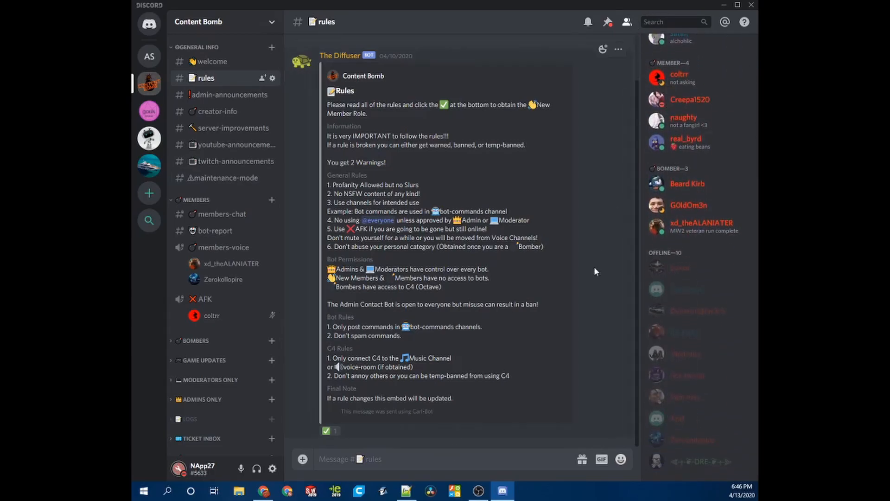
{"action": "scroll", "coordinate": [595, 255], "scroll_direction": "up", "scroll_amount": 2}
{"action": "scroll", "coordinate": [722, 242], "scroll_direction": "up", "scroll_amount": 5}
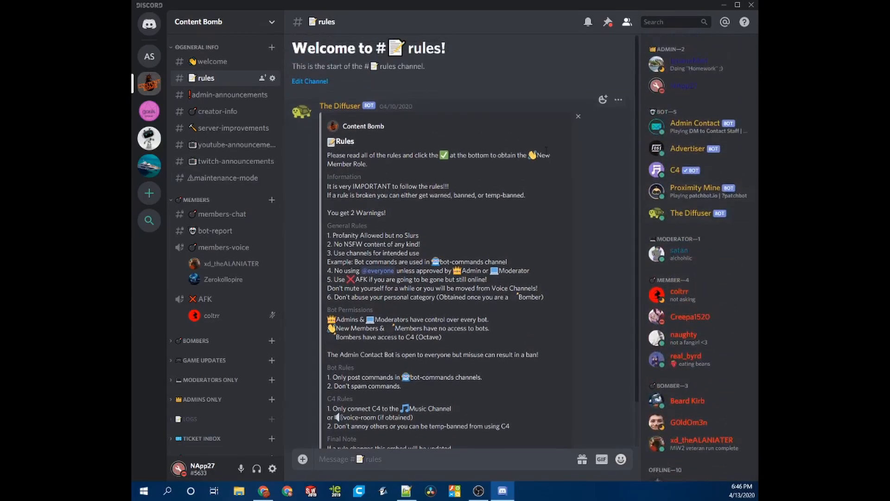
{"action": "scroll", "coordinate": [517, 167], "scroll_direction": "down", "scroll_amount": 2}
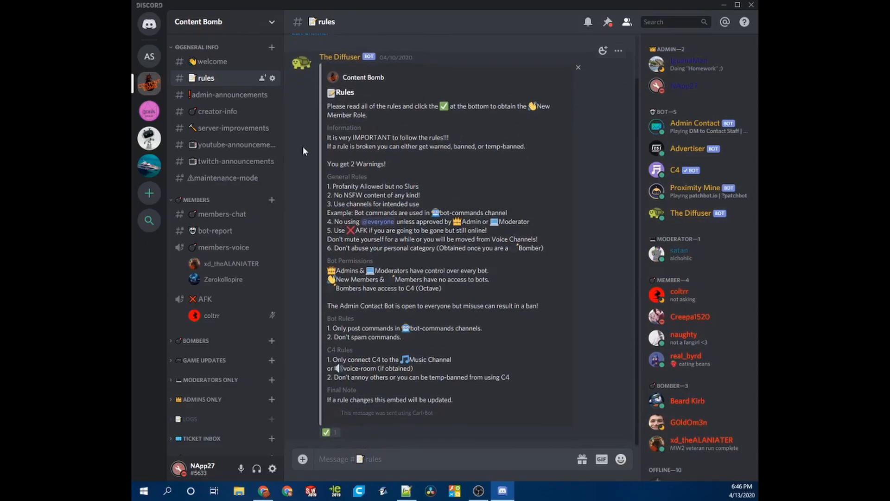
Step: Read the posts in the admin-announcements, creator-info and server-improvements channels
{"action": "left_click", "coordinate": [227, 96]}
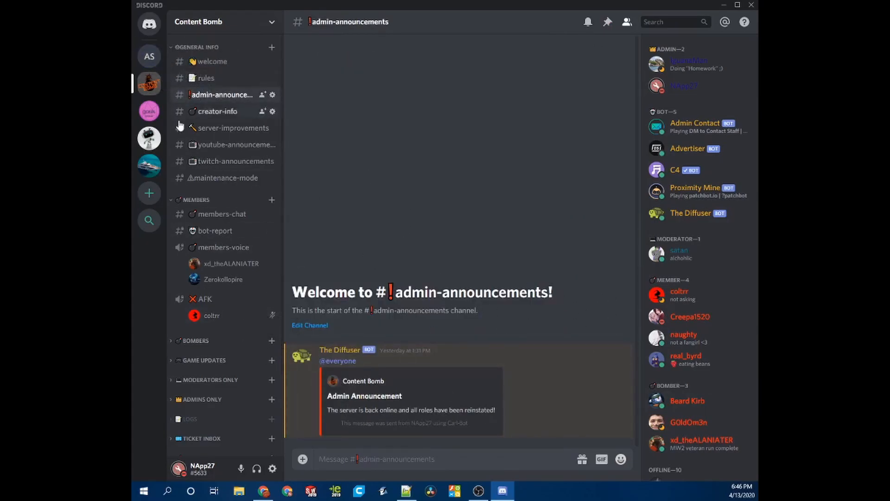
{"action": "left_click", "coordinate": [202, 112]}
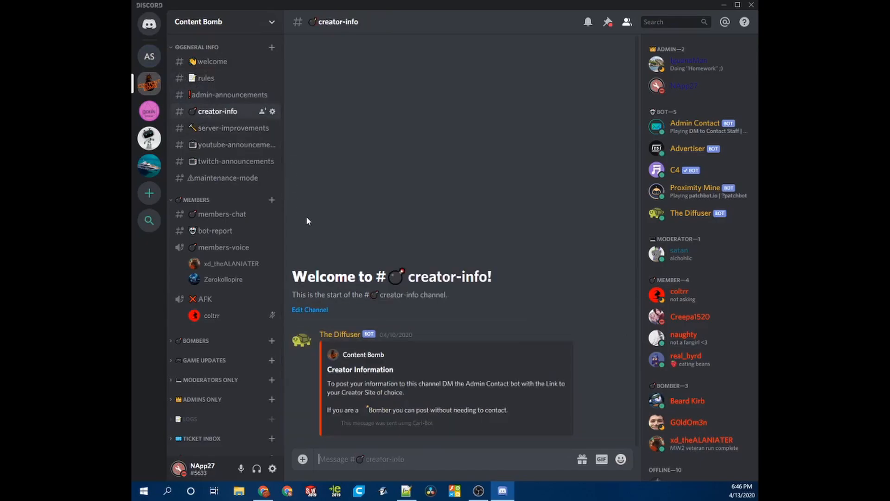
{"action": "left_click", "coordinate": [219, 129]}
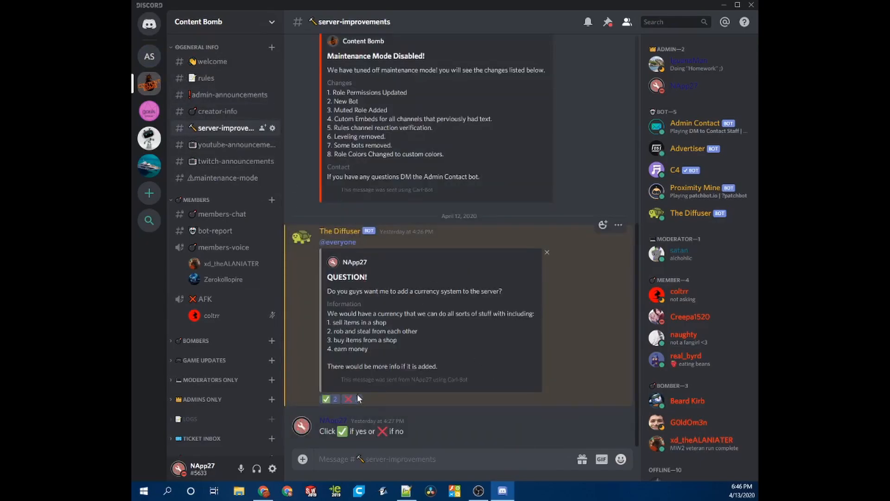
{"action": "scroll", "coordinate": [393, 294], "scroll_direction": "up", "scroll_amount": 7}
{"action": "scroll", "coordinate": [478, 157], "scroll_direction": "down", "scroll_amount": 7}
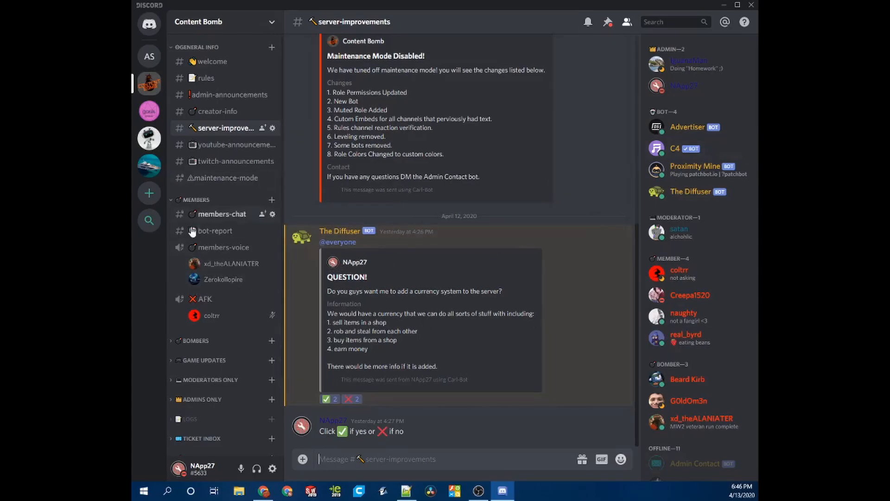
Step: Read the posts in the youtube-announcements and twitch-announcements channels back to their channel introductions
{"action": "left_click", "coordinate": [225, 145]}
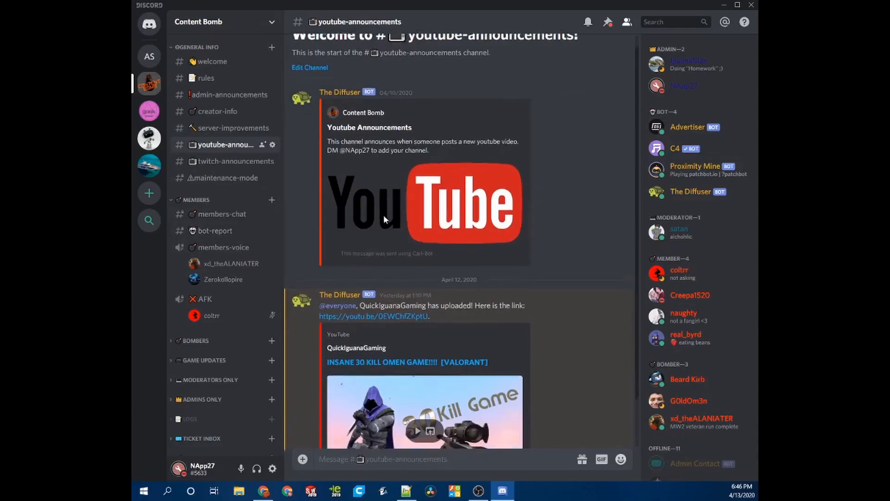
{"action": "scroll", "coordinate": [404, 190], "scroll_direction": "up", "scroll_amount": 2}
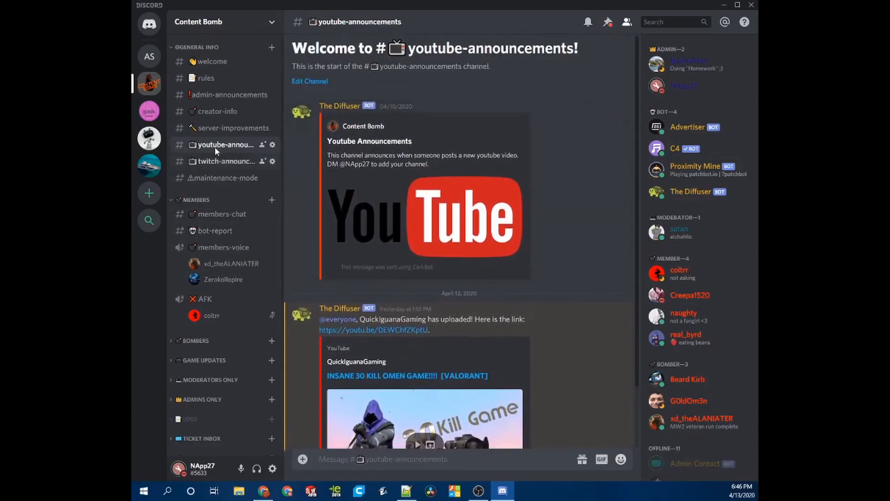
{"action": "left_click", "coordinate": [218, 161]}
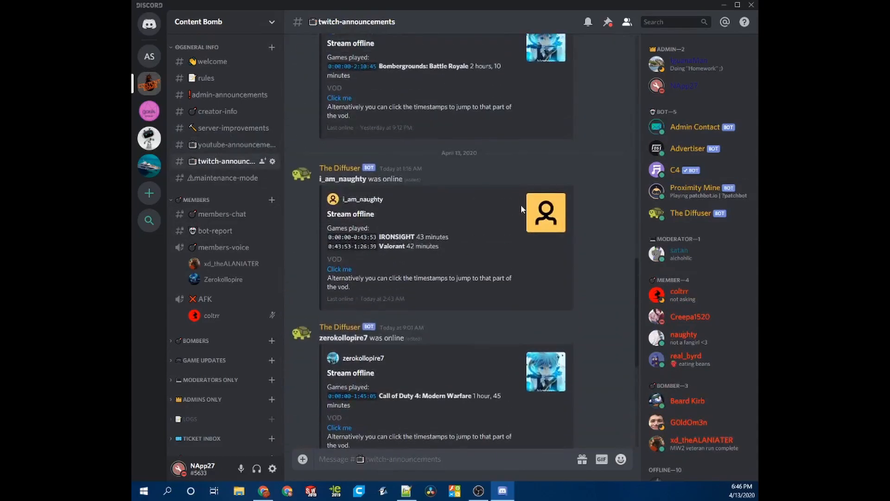
{"action": "scroll", "coordinate": [487, 190], "scroll_direction": "up", "scroll_amount": 5}
{"action": "scroll", "coordinate": [475, 188], "scroll_direction": "up", "scroll_amount": 2}
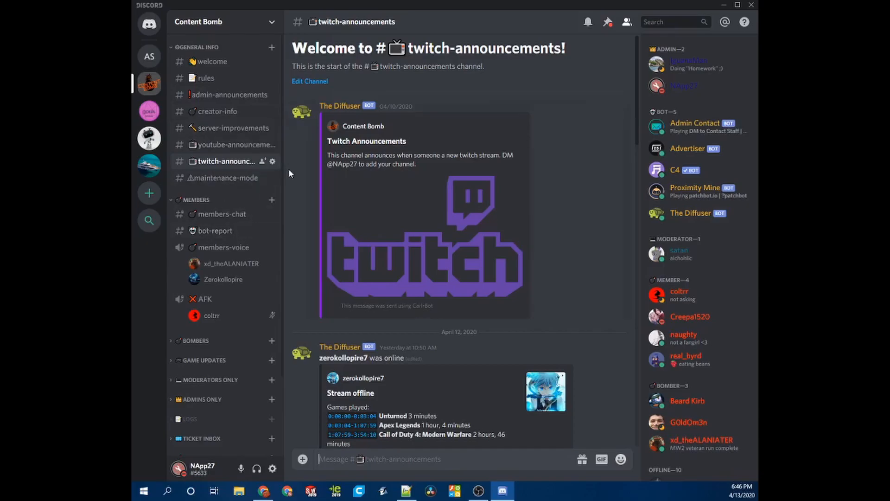
{"action": "scroll", "coordinate": [260, 176], "scroll_direction": "down", "scroll_amount": 2}
{"action": "scroll", "coordinate": [364, 258], "scroll_direction": "down", "scroll_amount": 10}
{"action": "scroll", "coordinate": [335, 263], "scroll_direction": "down", "scroll_amount": 6}
Step: Expand the LOGS category and open its default-log channel
{"action": "scroll", "coordinate": [215, 278], "scroll_direction": "down", "scroll_amount": 2}
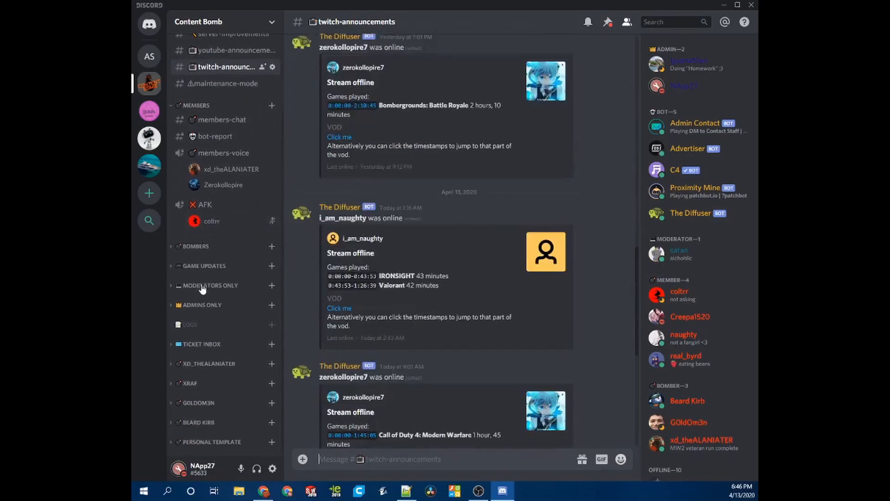
{"action": "left_click", "coordinate": [190, 325]}
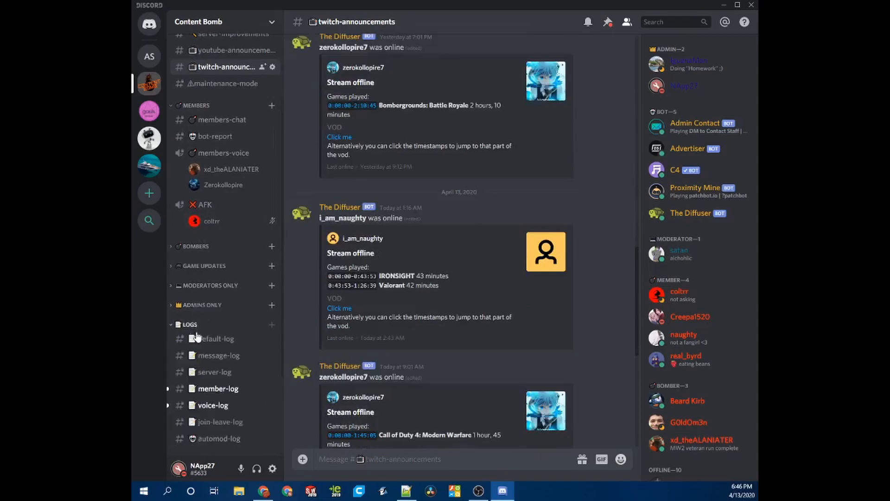
{"action": "left_click", "coordinate": [239, 338]}
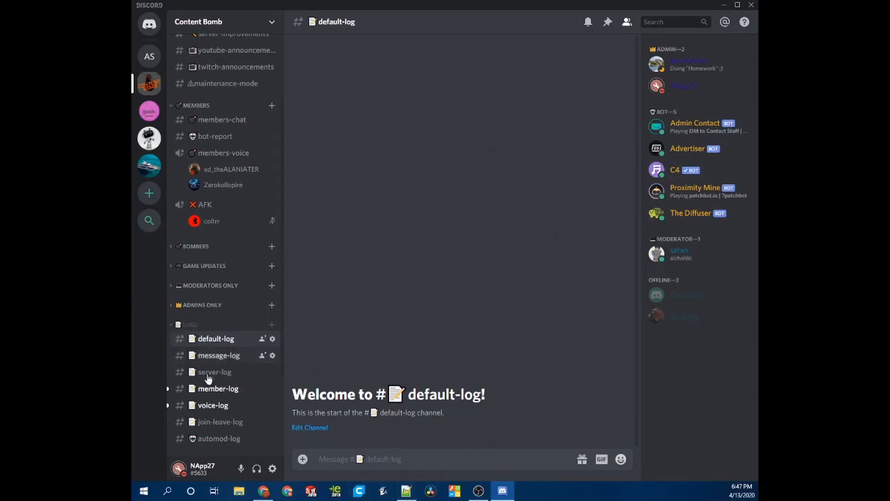
Step: View the Content Bomb server's settings overview, close it and switch to the AppelPC Server
{"action": "left_click", "coordinate": [208, 22]}
{"action": "left_click", "coordinate": [219, 88]}
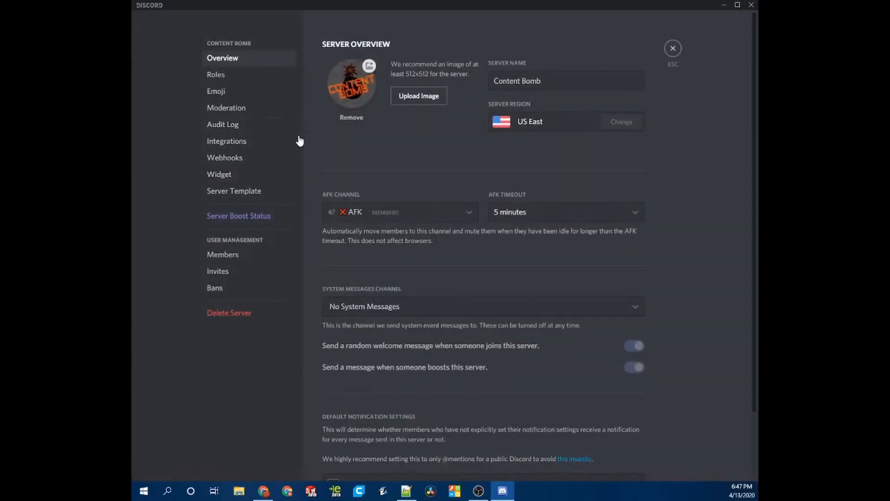
{"action": "left_click", "coordinate": [668, 48]}
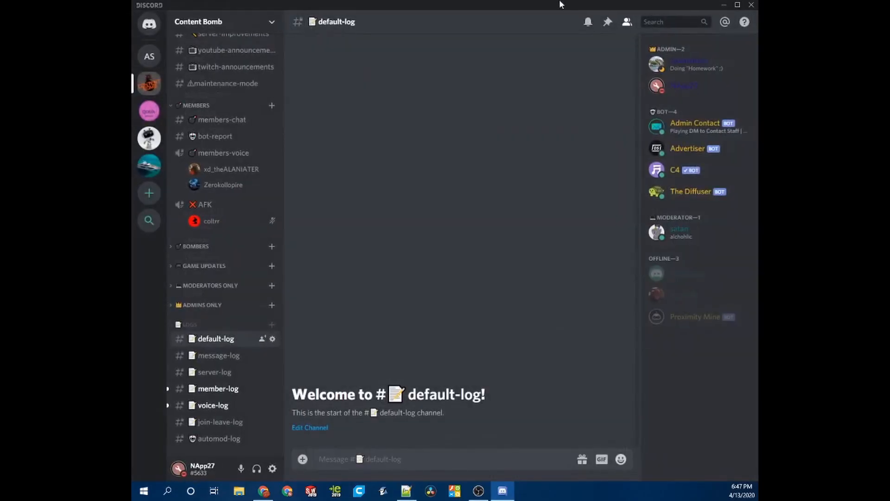
{"action": "scroll", "coordinate": [224, 285], "scroll_direction": "up", "scroll_amount": 3}
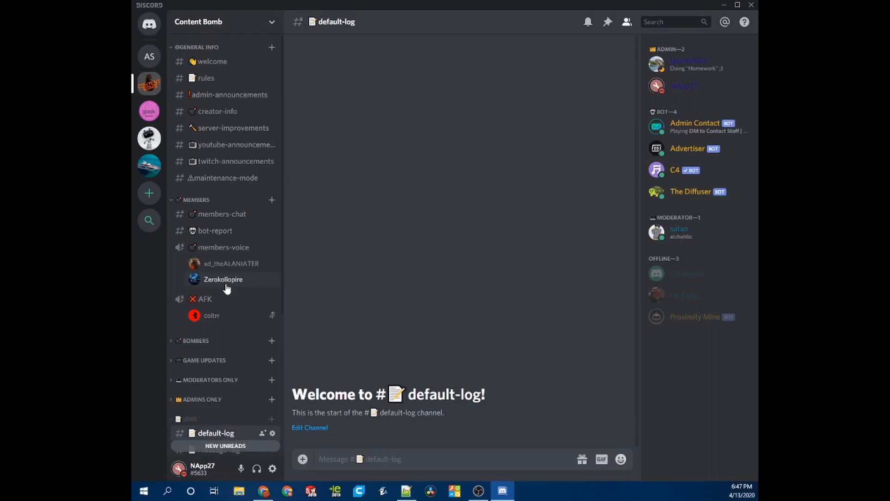
{"action": "left_click", "coordinate": [155, 62]}
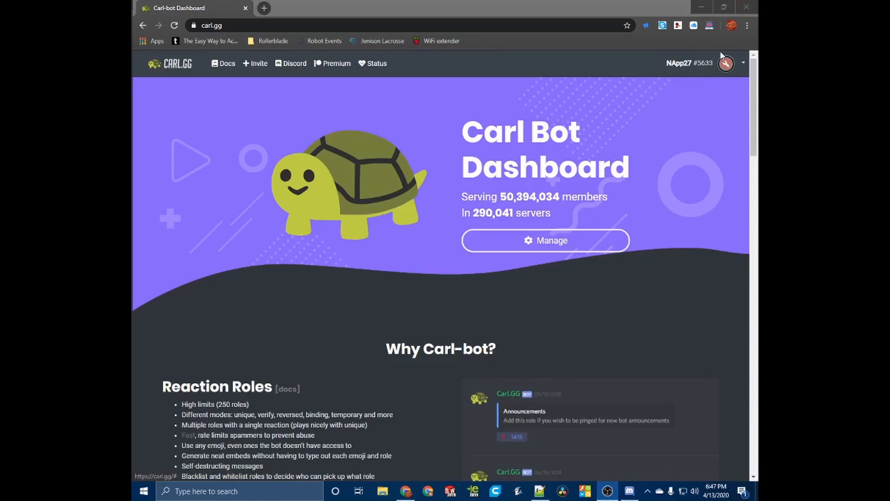
Step: Invite Carl-bot from the carl.gg website to AppelPC Server, authorizing all requested permissions and completing the human check
{"action": "left_click", "coordinate": [250, 66]}
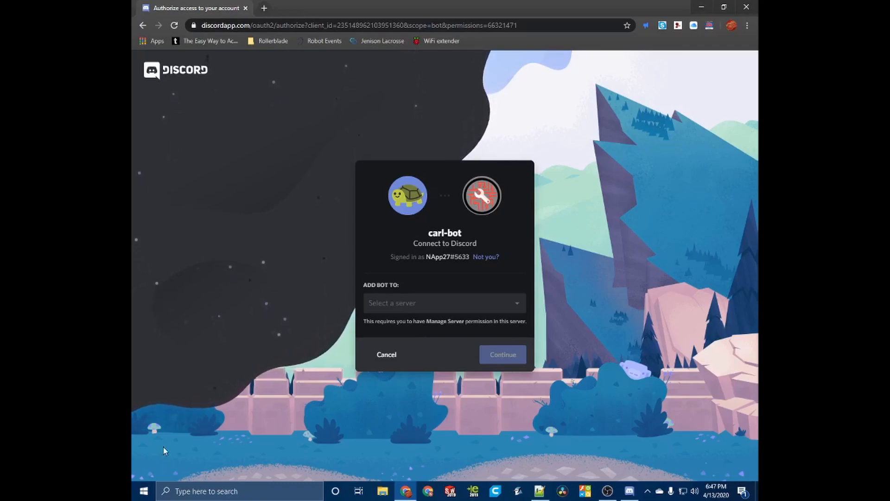
{"action": "left_click", "coordinate": [447, 309]}
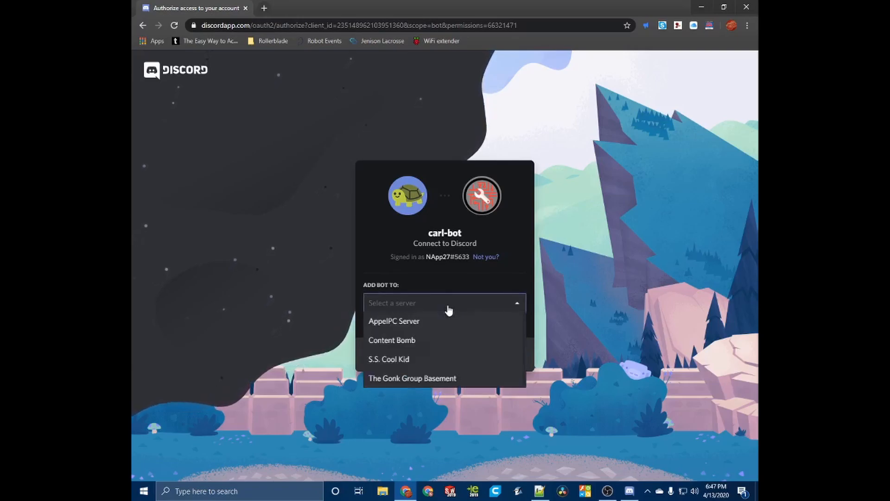
{"action": "left_click", "coordinate": [417, 327]}
{"action": "left_click", "coordinate": [490, 354]}
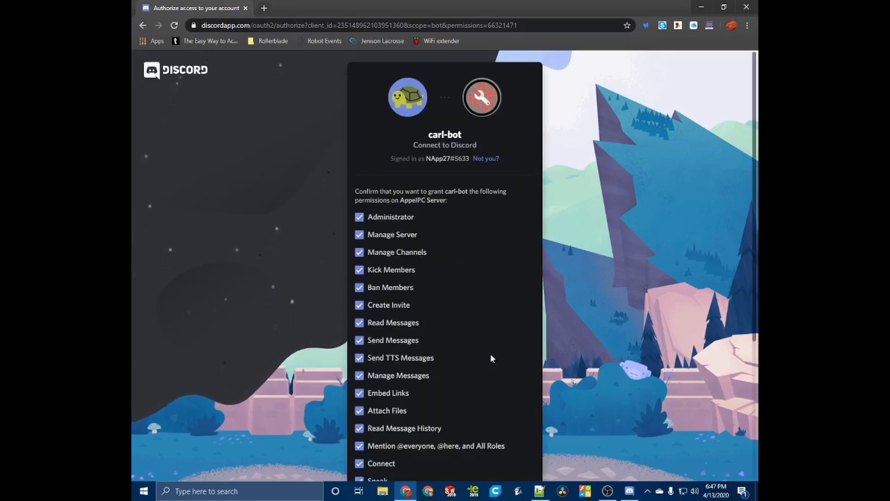
{"action": "scroll", "coordinate": [400, 197], "scroll_direction": "down", "scroll_amount": 5}
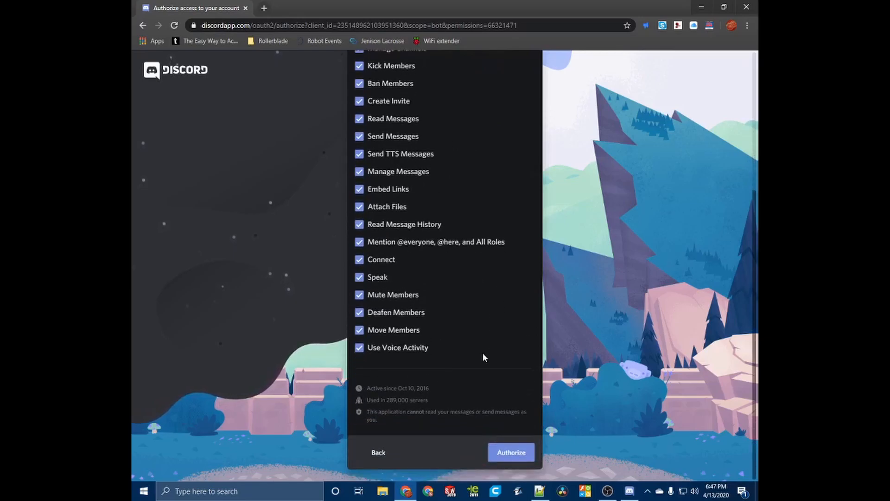
{"action": "left_click", "coordinate": [509, 452]}
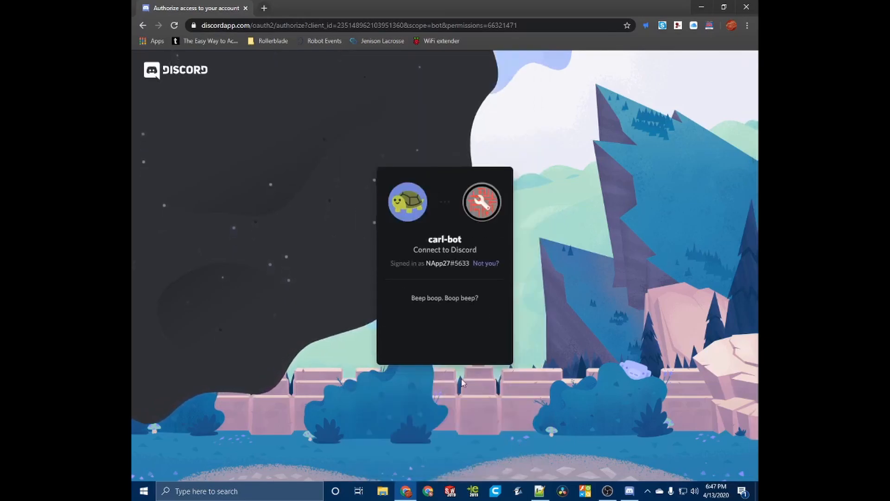
{"action": "left_click", "coordinate": [384, 328]}
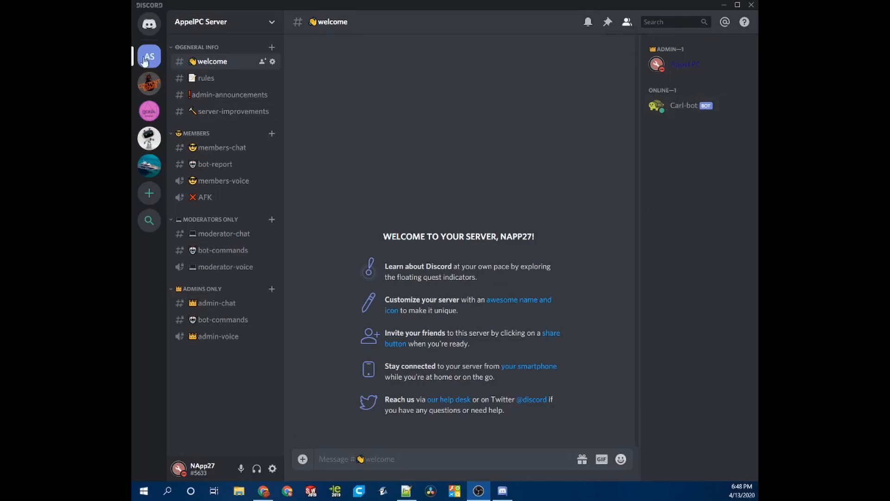
Step: Assign the Bot role to Carl-bot in AppelPC Server
{"action": "right_click", "coordinate": [670, 109]}
{"action": "mouse_move", "coordinate": [622, 311]}
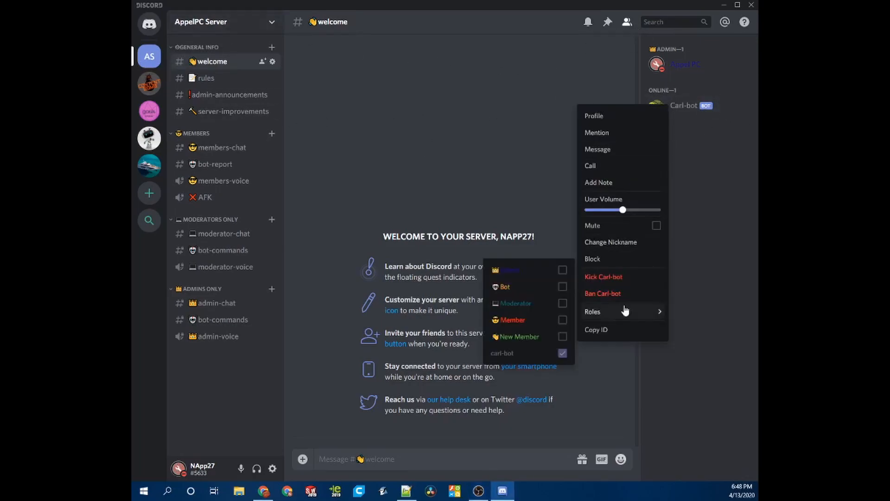
{"action": "left_click", "coordinate": [559, 287]}
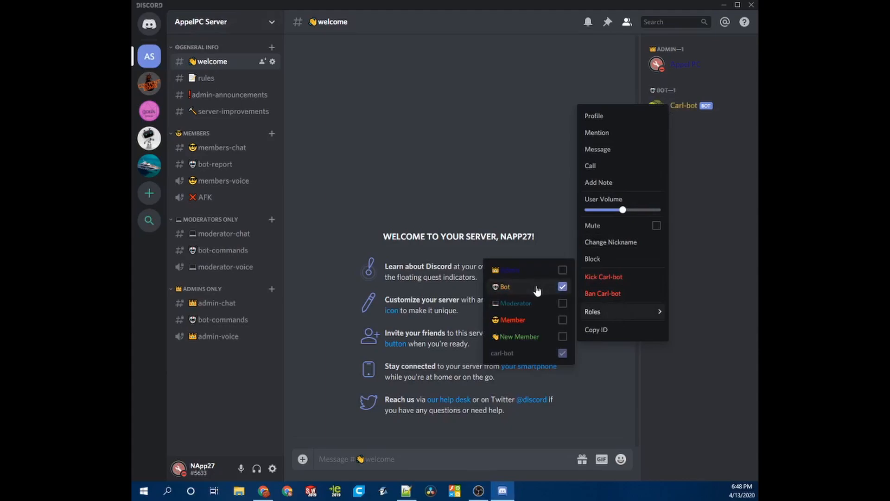
{"action": "left_click", "coordinate": [525, 245]}
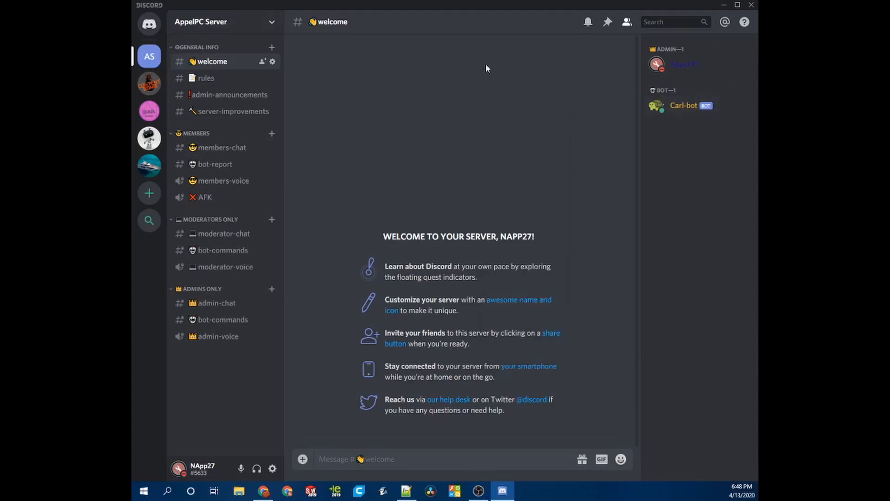
Step: Move the carl-bot role directly below Admin in AppelPC Server's role order, save the change and close the server settings
{"action": "left_click", "coordinate": [259, 19]}
{"action": "left_click", "coordinate": [234, 86]}
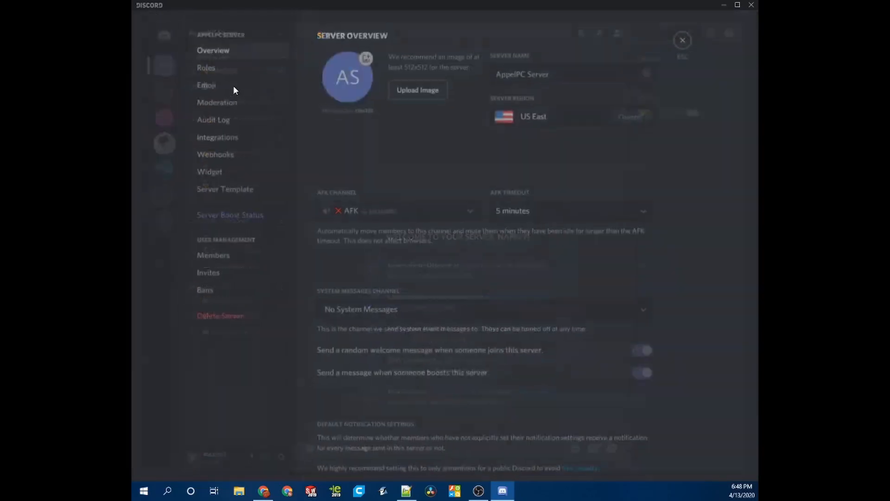
{"action": "left_click", "coordinate": [221, 75]}
{"action": "left_click_drag", "start_coordinate": [360, 137], "coordinate": [357, 71]}
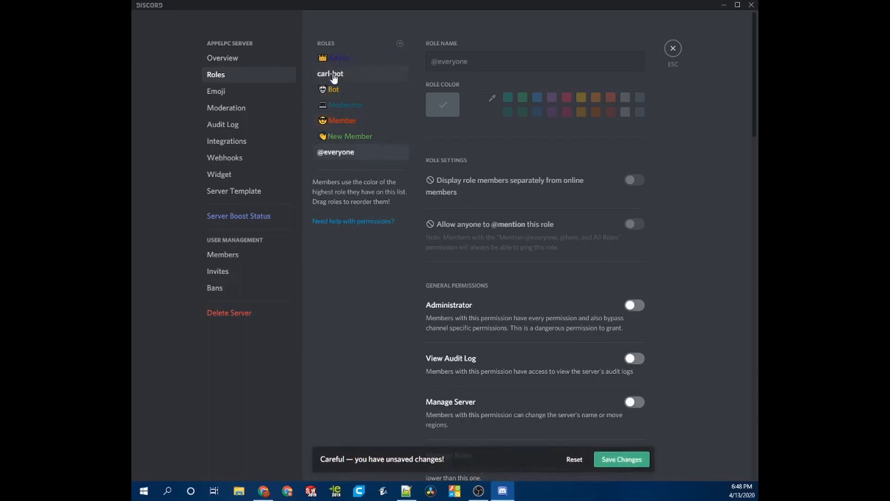
{"action": "left_click", "coordinate": [336, 74]}
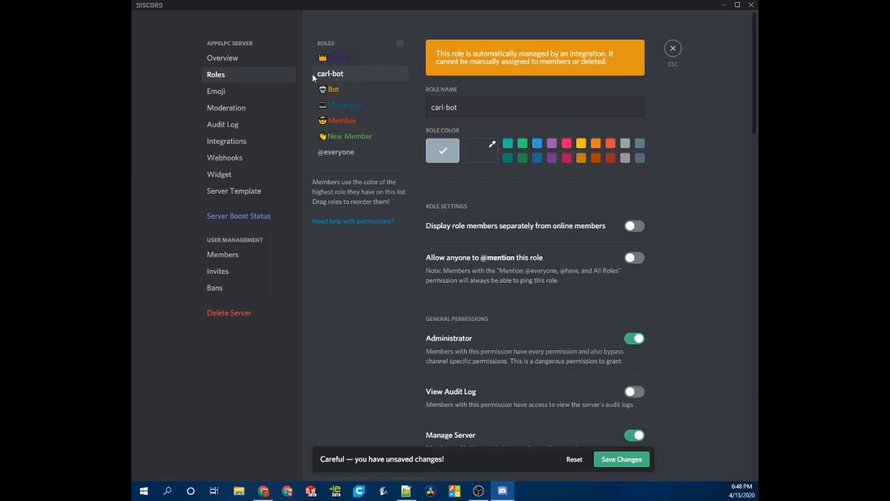
{"action": "mouse_move", "coordinate": [326, 78]}
{"action": "left_mouse_down"}
{"action": "mouse_move", "coordinate": [343, 148]}
{"action": "mouse_move", "coordinate": [329, 170]}
{"action": "mouse_move", "coordinate": [343, 60]}
{"action": "mouse_move", "coordinate": [326, 139]}
{"action": "mouse_move", "coordinate": [320, 97]}
{"action": "mouse_move", "coordinate": [330, 75]}
{"action": "left_mouse_up"}
{"action": "left_click", "coordinate": [332, 64]}
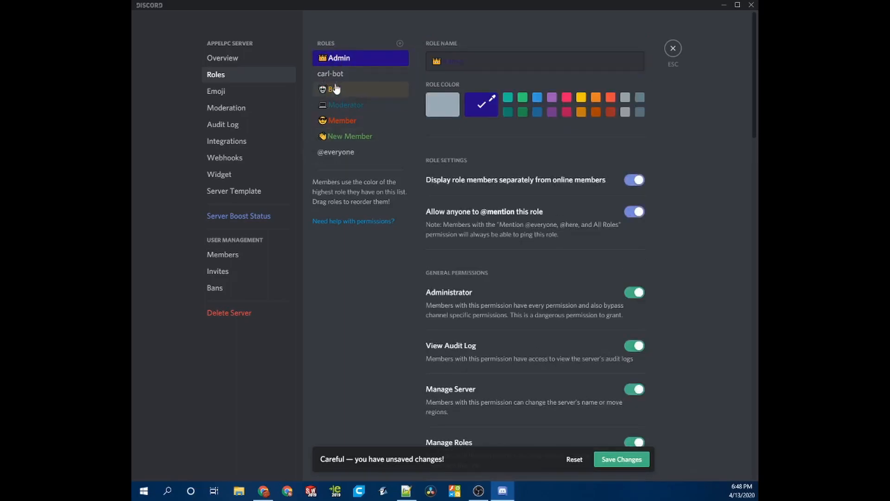
{"action": "left_click", "coordinate": [341, 109]}
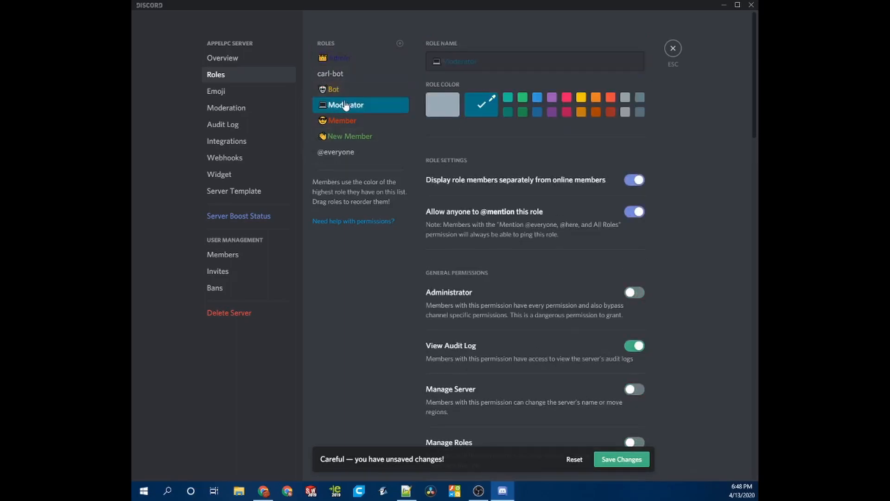
{"action": "left_click", "coordinate": [331, 74]}
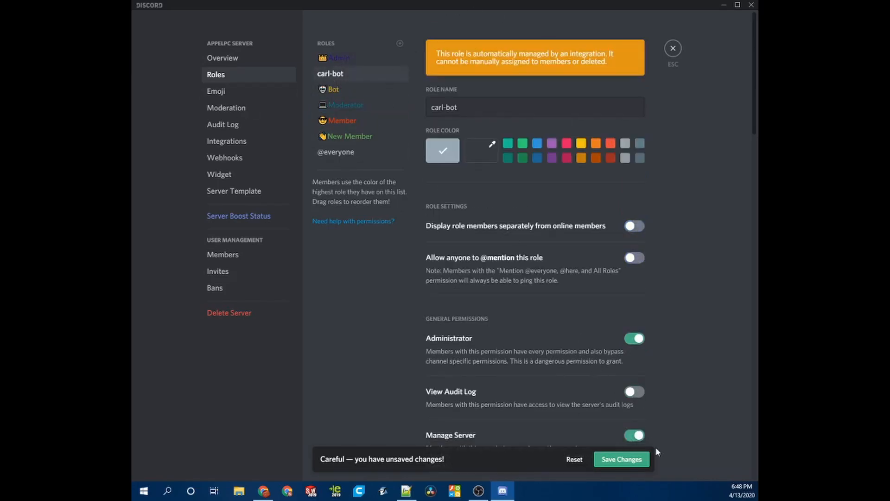
{"action": "left_click", "coordinate": [632, 461]}
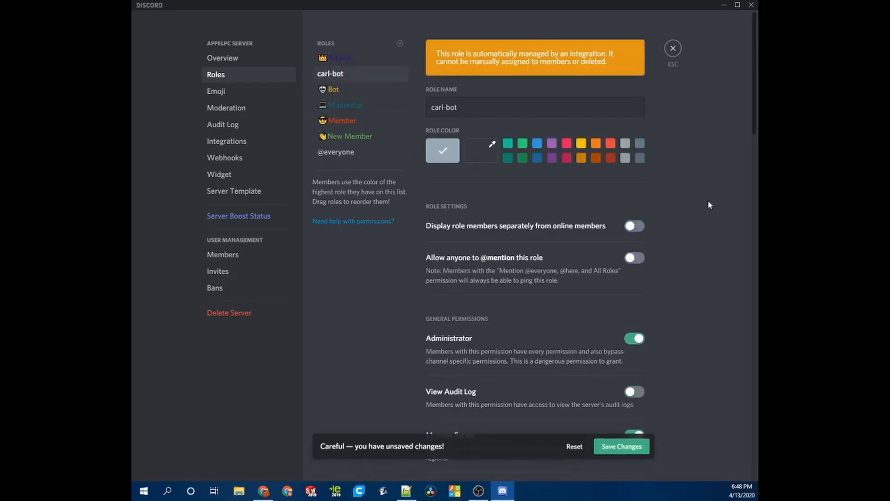
{"action": "left_click", "coordinate": [671, 50]}
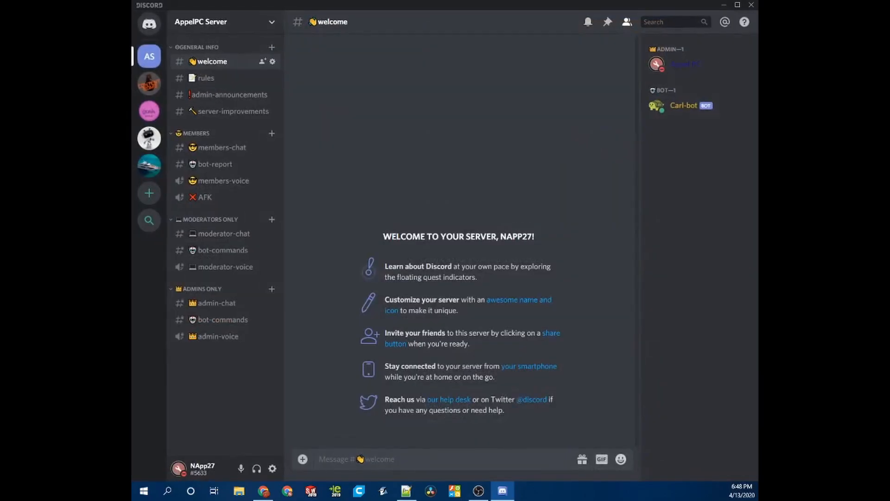
Step: Switch to the carl.gg website and open the Carl-bot dashboard for AppelPC Server
{"action": "key", "text": "alt+Tab"}
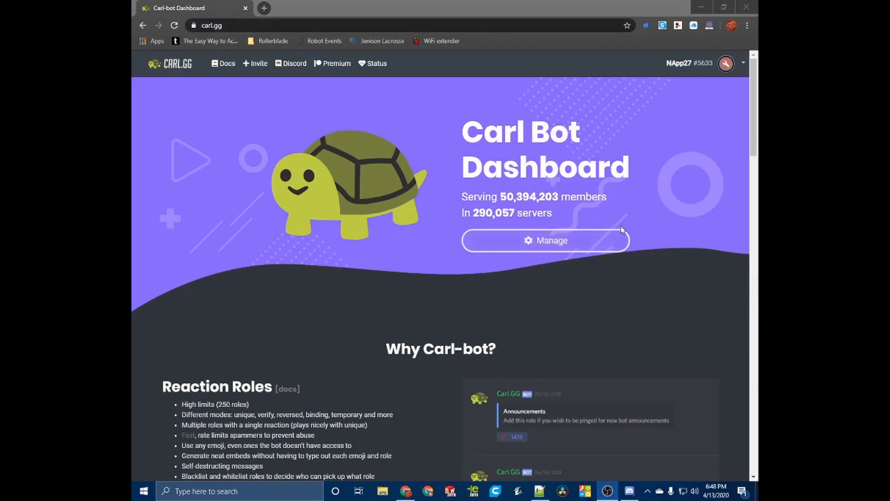
{"action": "left_click", "coordinate": [578, 254]}
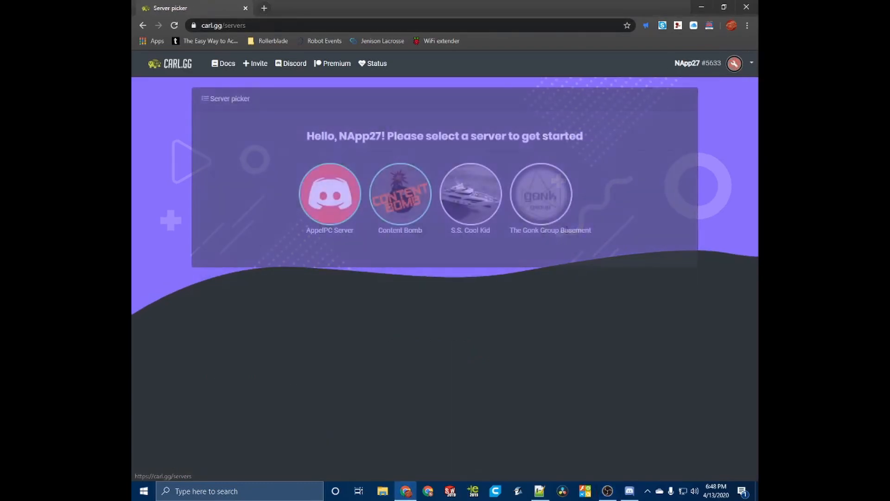
{"action": "left_click", "coordinate": [306, 194]}
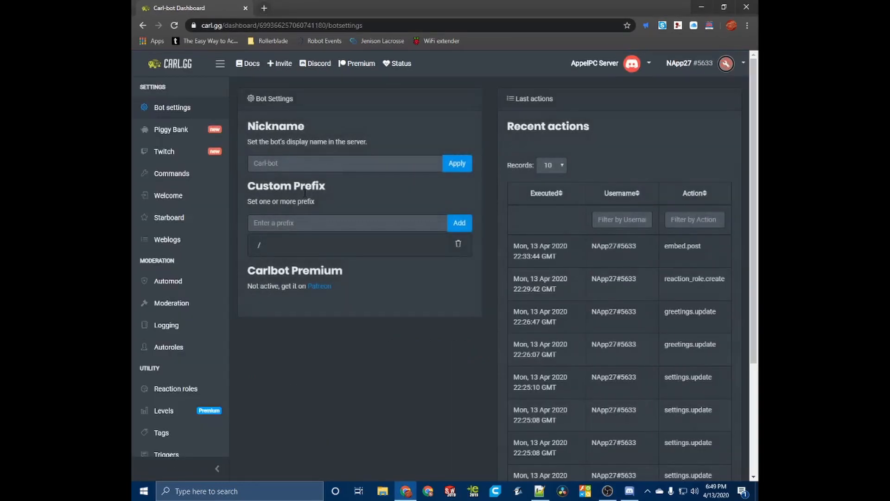
{"action": "left_click", "coordinate": [287, 163]}
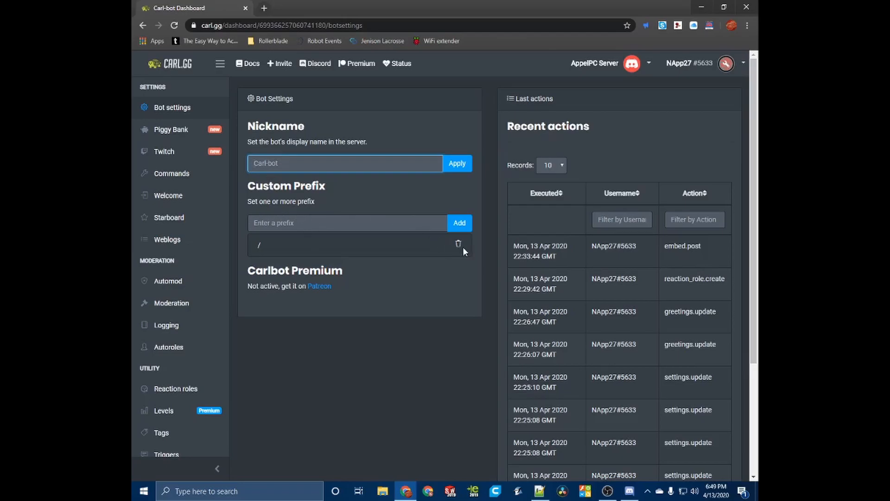
{"action": "left_click", "coordinate": [359, 243]}
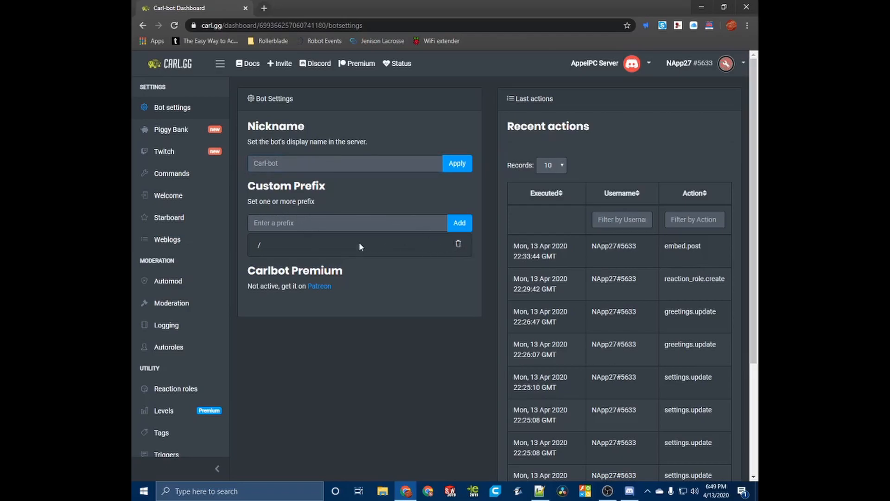
Step: Remove the / prefix and add ? and ! as custom prefixes
{"action": "left_click", "coordinate": [458, 245]}
{"action": "left_click", "coordinate": [303, 217]}
{"action": "type", "text": "?"}
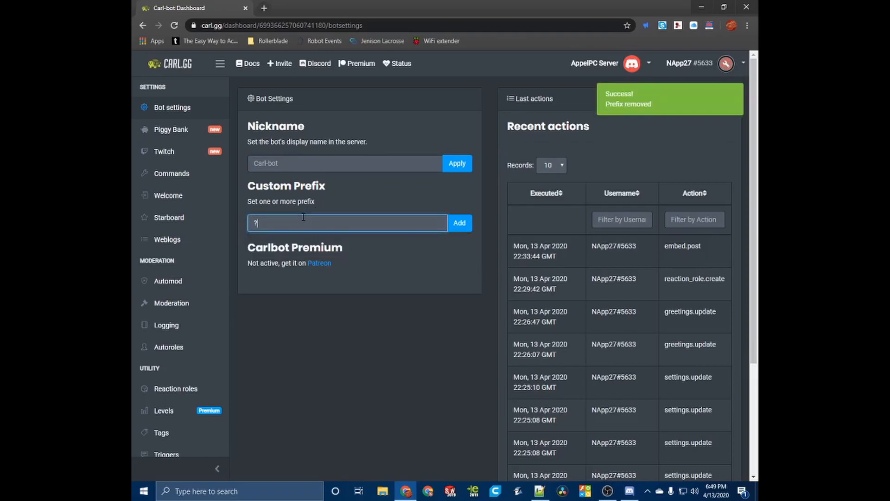
{"action": "key", "text": "Return"}
{"action": "type", "text": "!"}
{"action": "key", "text": "Return"}
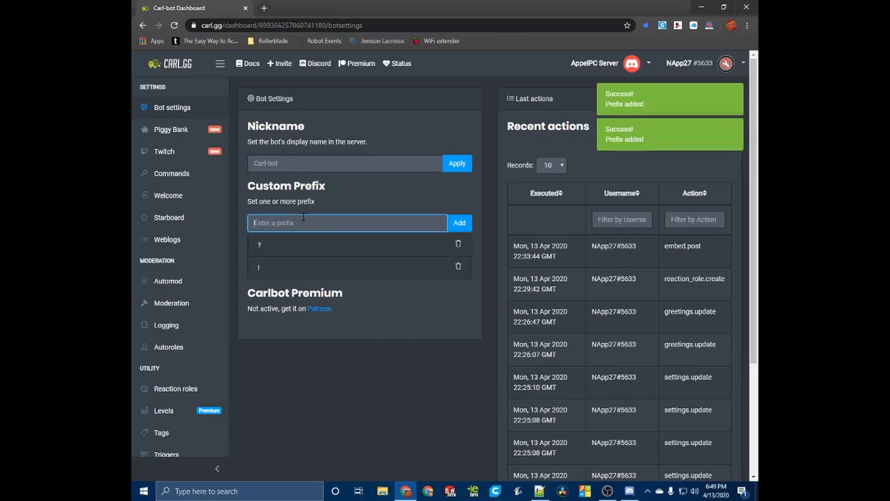
Step: Remove the ? and ! prefixes and add / as the custom prefix again
{"action": "left_click", "coordinate": [458, 246]}
{"action": "left_click", "coordinate": [457, 246]}
{"action": "left_click", "coordinate": [441, 224]}
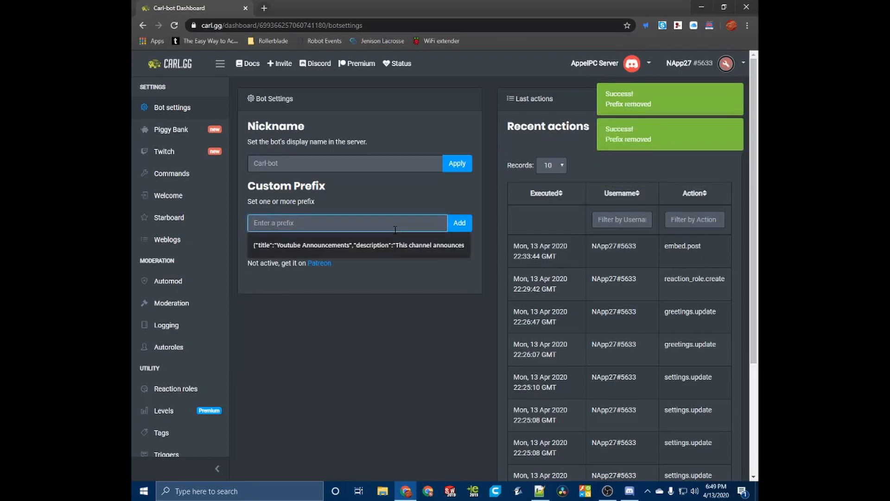
{"action": "type", "text": "/"}
{"action": "left_click", "coordinate": [460, 223]}
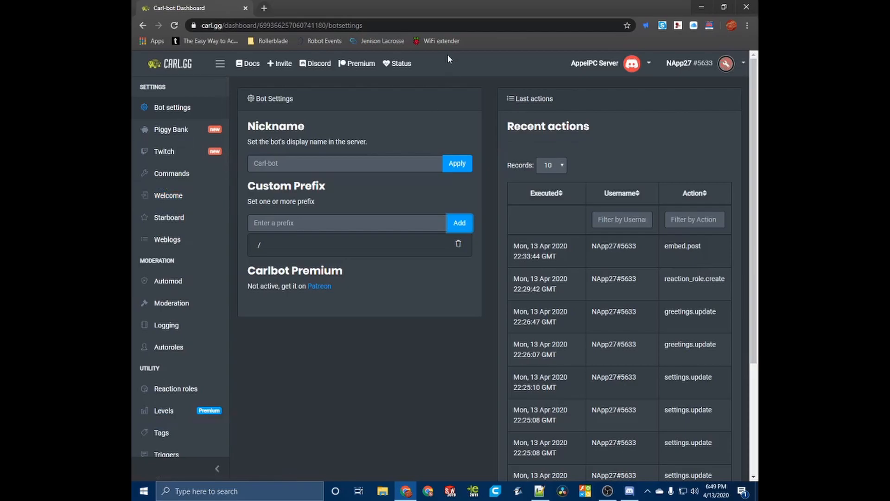
Step: Set Carl-bot's welcome channel to the welcome channel under General Info and save the setting
{"action": "left_click", "coordinate": [168, 195]}
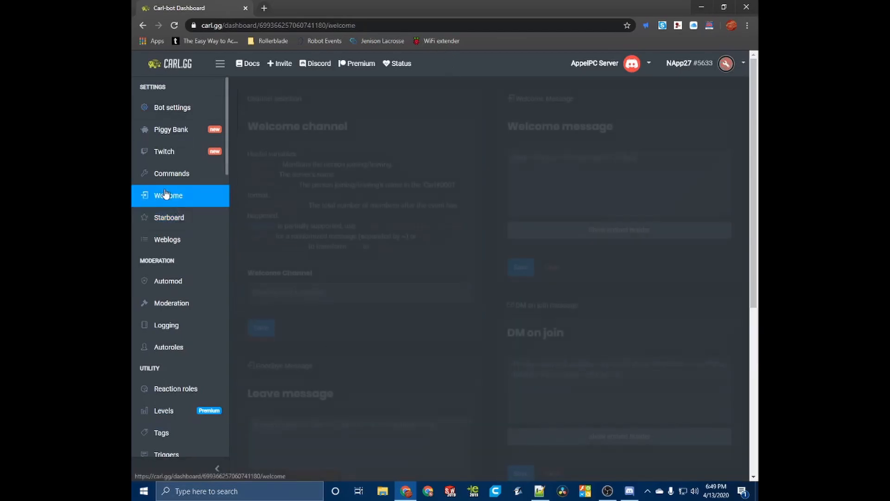
{"action": "left_click", "coordinate": [325, 292]}
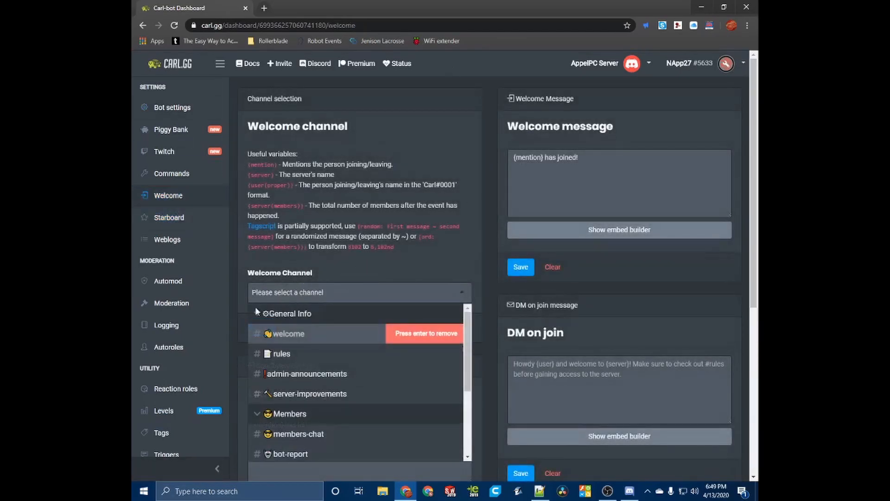
{"action": "left_click", "coordinate": [267, 342]}
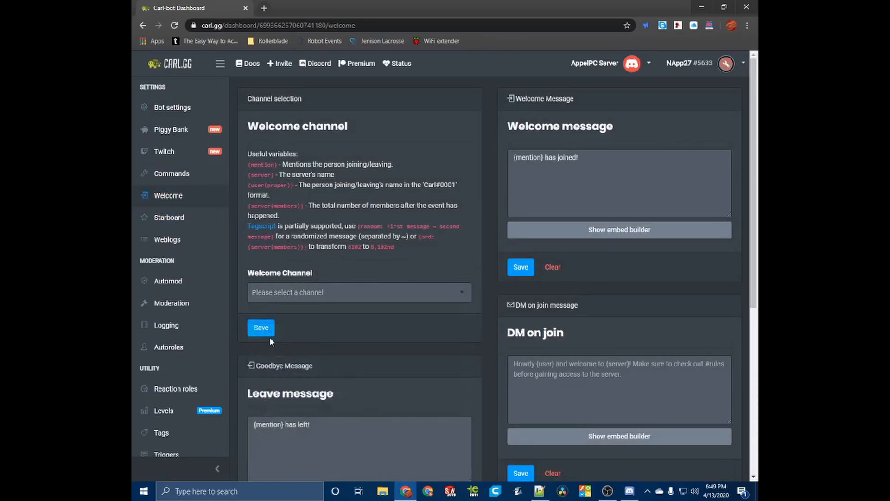
{"action": "left_click", "coordinate": [294, 299]}
{"action": "left_click", "coordinate": [305, 333]}
{"action": "left_click", "coordinate": [261, 328]}
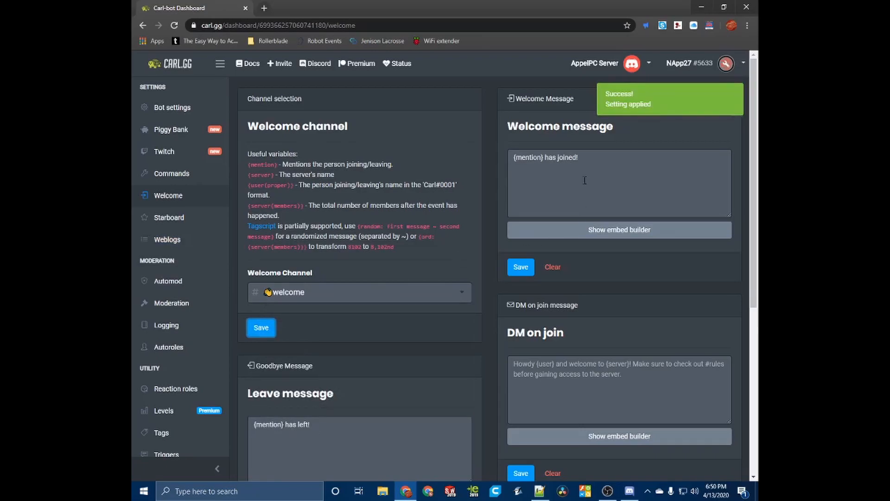
Step: Copy and clear the welcome message, then paste "{mention} has joined!" back in
{"action": "left_click_drag", "start_coordinate": [648, 188], "coordinate": [456, 187]}
{"action": "key", "text": "ctrl+c"}
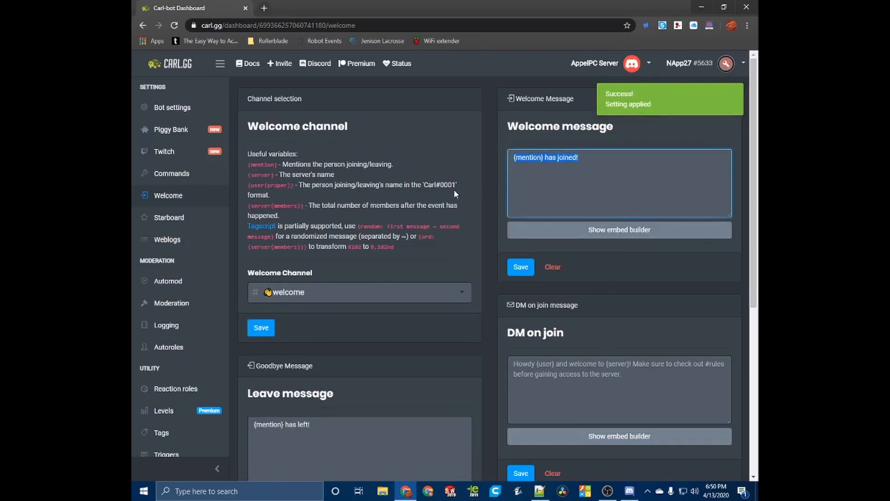
{"action": "key", "text": "BackSpace"}
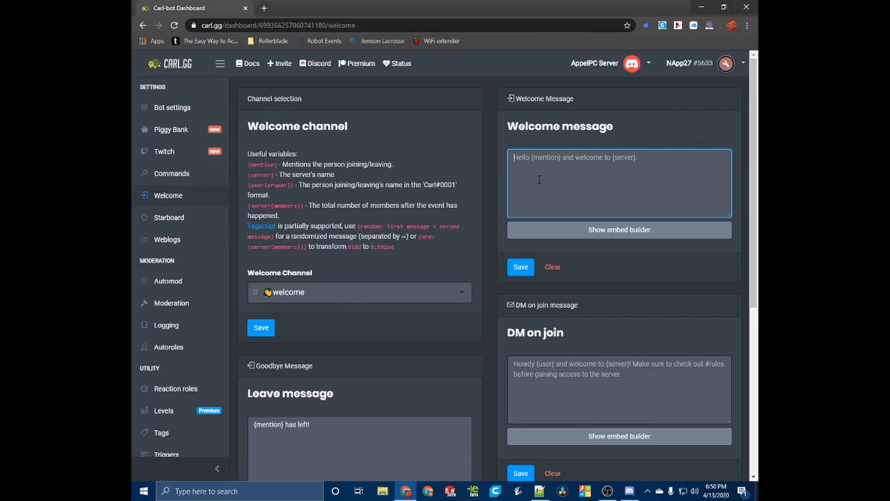
{"action": "key", "text": "ctrl+v"}
{"action": "left_click_drag", "start_coordinate": [522, 157], "coordinate": [585, 160]}
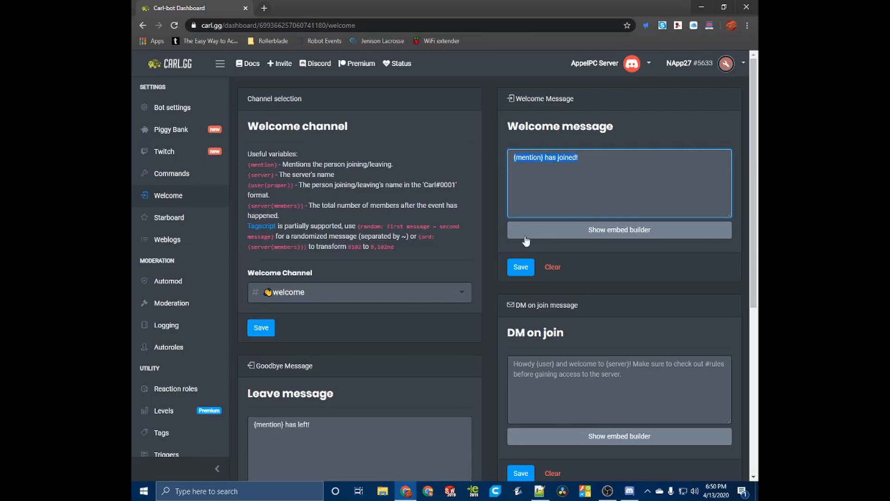
{"action": "left_click", "coordinate": [539, 143]}
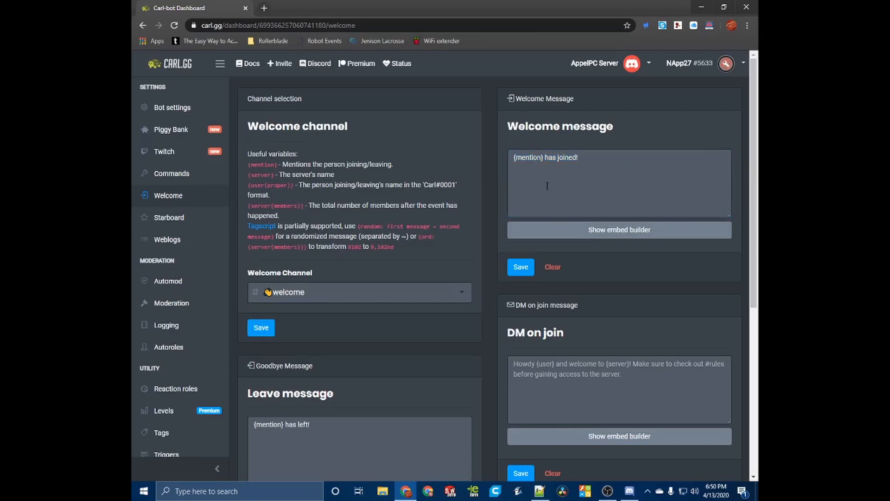
Step: Look over the welcome message's embed builder fields and hide the builder again
{"action": "left_click", "coordinate": [579, 230]}
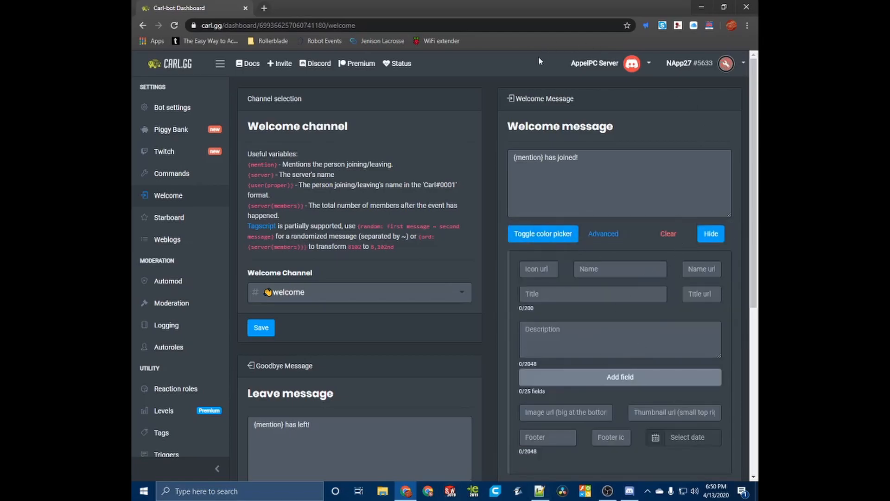
{"action": "scroll", "coordinate": [635, 381], "scroll_direction": "down", "scroll_amount": 2}
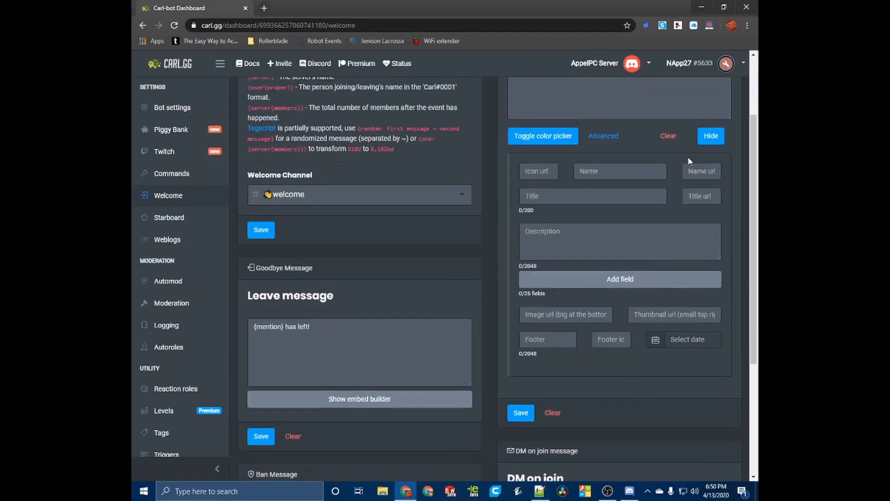
{"action": "left_click", "coordinate": [702, 139]}
{"action": "scroll", "coordinate": [531, 256], "scroll_direction": "up", "scroll_amount": 2}
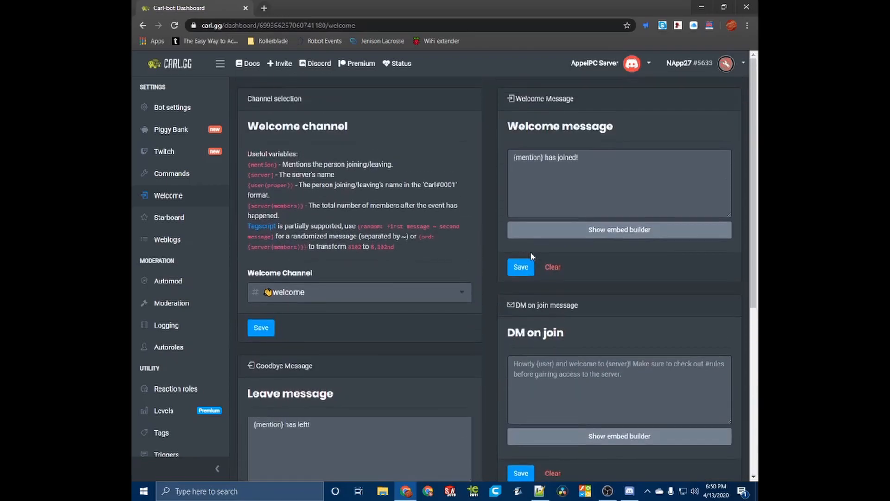
Step: Clear the leave message, restore its text "{mention} has left!" and save it
{"action": "scroll", "coordinate": [531, 252], "scroll_direction": "down", "scroll_amount": 5}
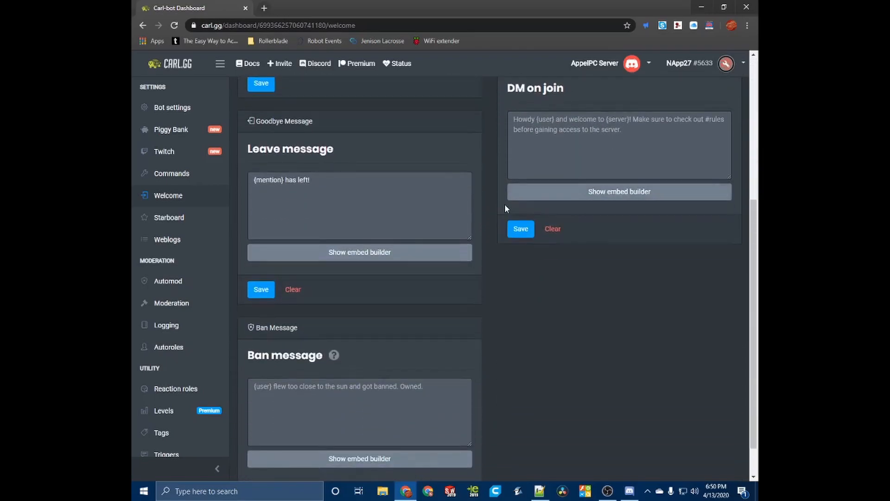
{"action": "scroll", "coordinate": [504, 204], "scroll_direction": "up", "scroll_amount": 5}
{"action": "scroll", "coordinate": [385, 266], "scroll_direction": "down", "scroll_amount": 3}
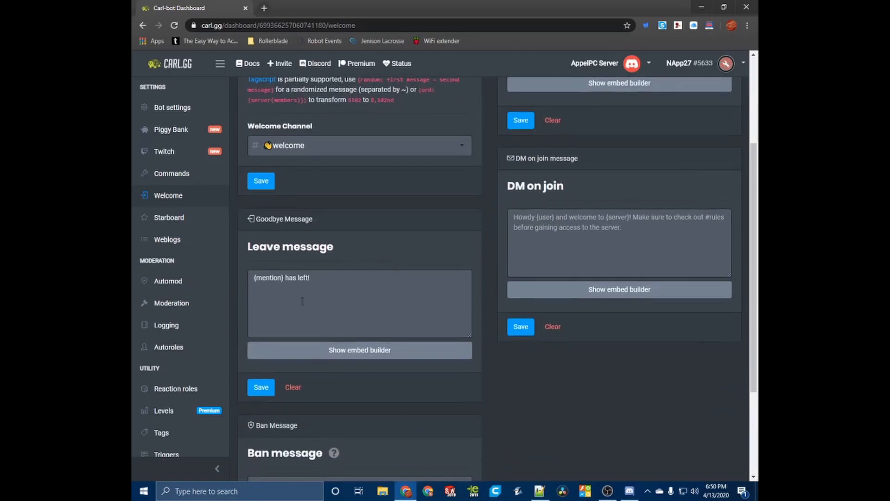
{"action": "left_click_drag", "start_coordinate": [346, 274], "coordinate": [250, 286]}
{"action": "key", "text": "BackSpace"}
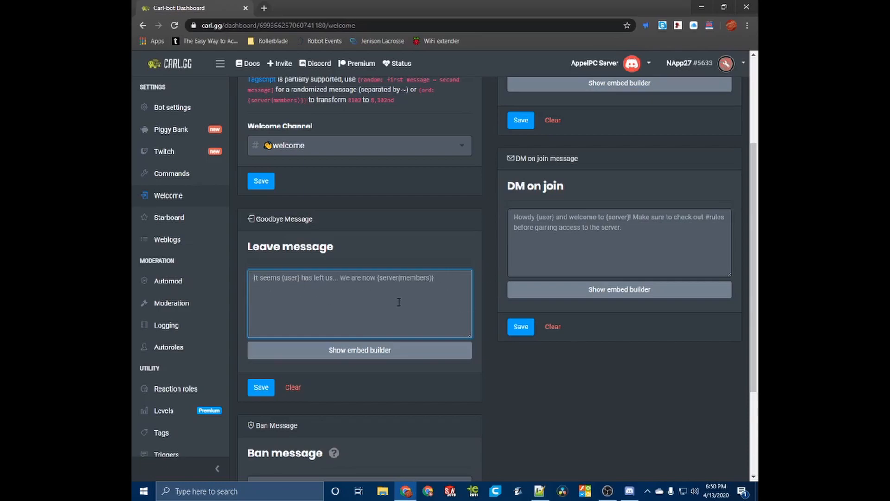
{"action": "key", "text": "ctrl+z"}
{"action": "left_click_drag", "start_coordinate": [252, 277], "coordinate": [446, 265]}
{"action": "left_click", "coordinate": [263, 386]}
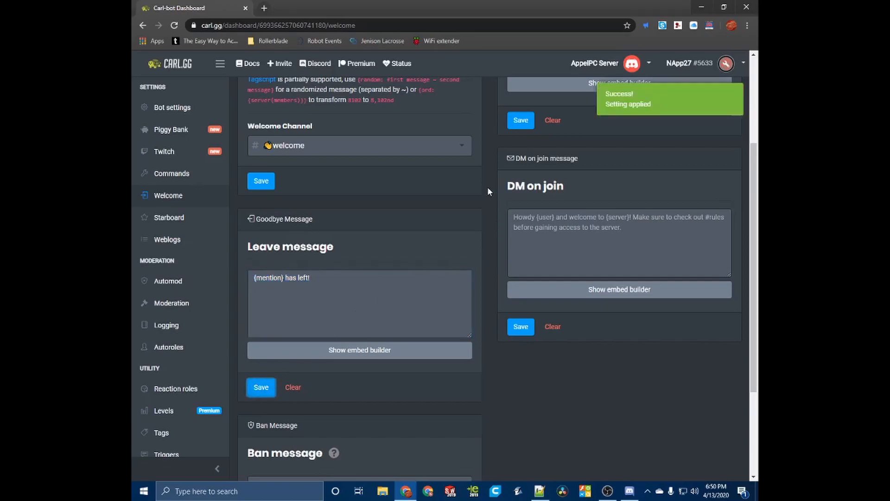
Step: Save the welcome message and the welcome channel selection, and look over the remaining message sections
{"action": "left_click", "coordinate": [521, 121]}
{"action": "left_click", "coordinate": [261, 181]}
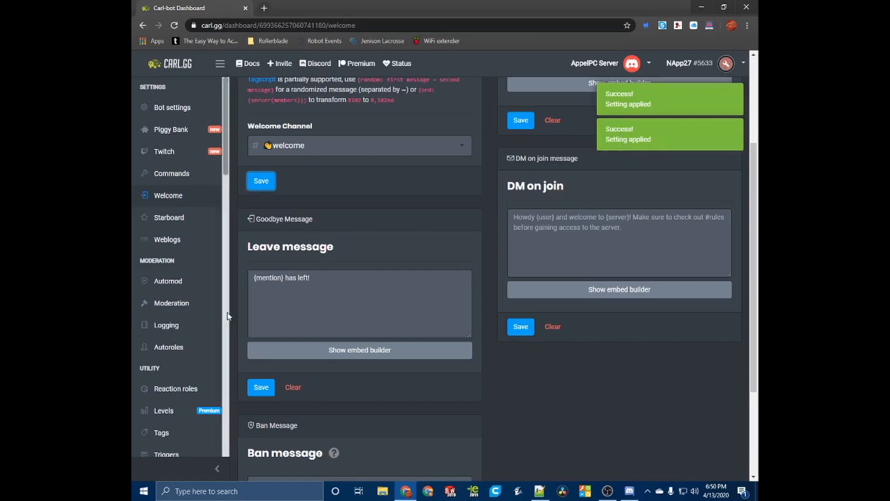
{"action": "scroll", "coordinate": [356, 302], "scroll_direction": "down", "scroll_amount": 3}
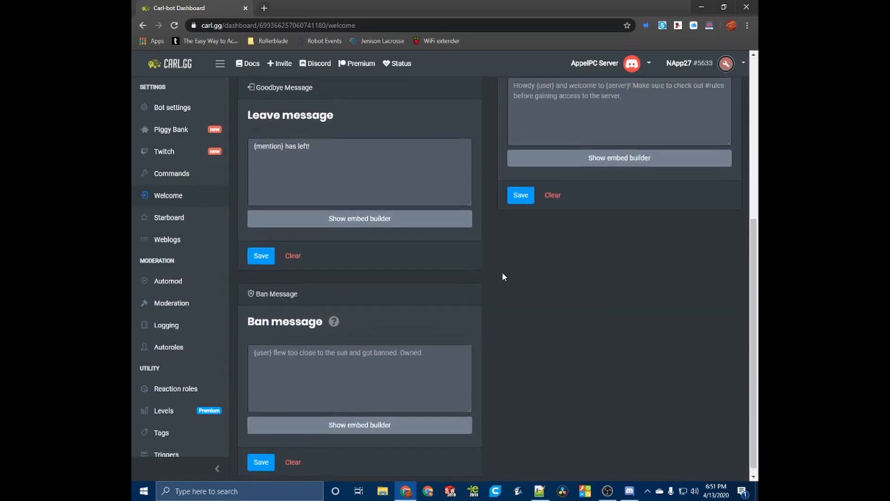
{"action": "scroll", "coordinate": [501, 276], "scroll_direction": "up", "scroll_amount": 6}
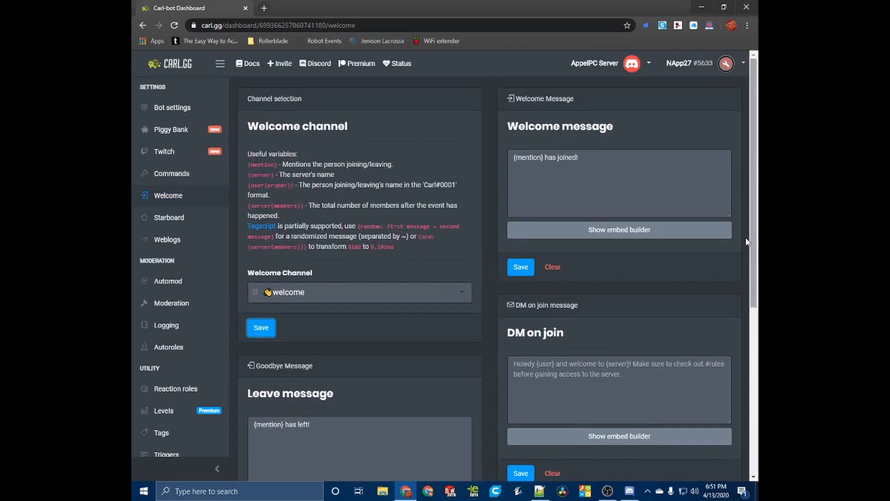
Step: Open the dashboard's Reaction roles page, switch to Discord and post "Rules: 1. Follow the rules!" in the AppelPC Server's rules channel
{"action": "scroll", "coordinate": [349, 376], "scroll_direction": "down", "scroll_amount": 5}
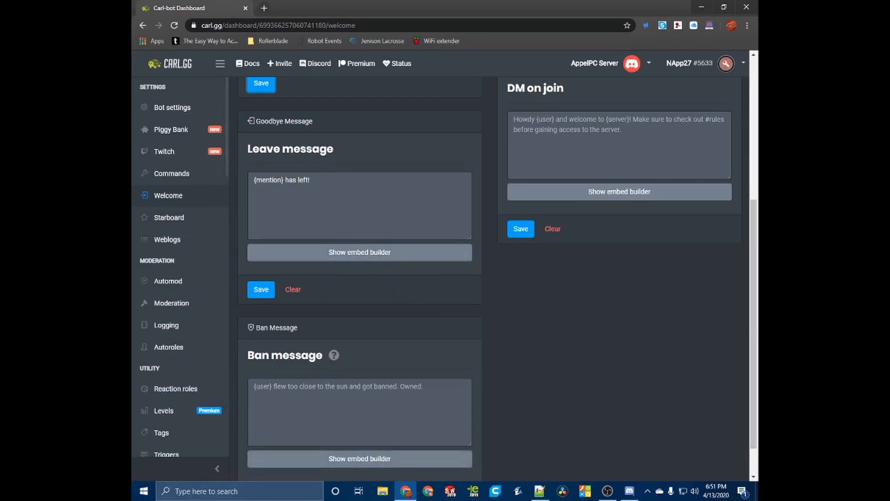
{"action": "key", "text": "alt+Tab"}
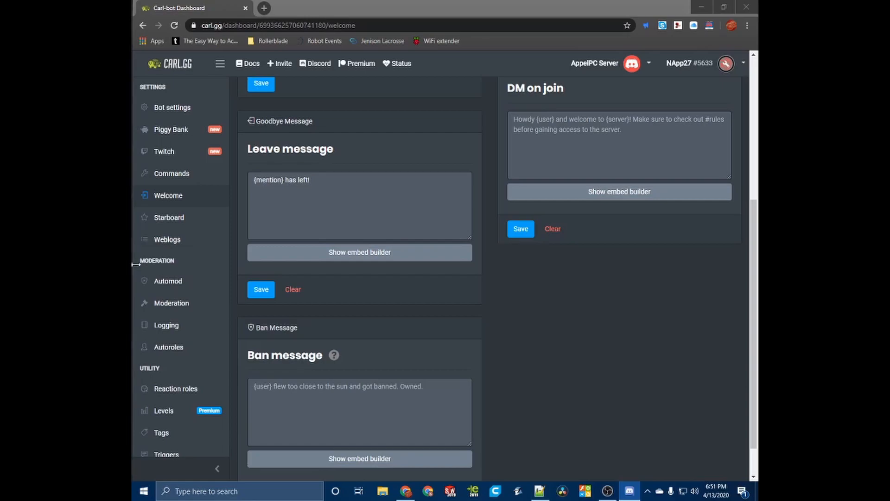
{"action": "left_click", "coordinate": [175, 390]}
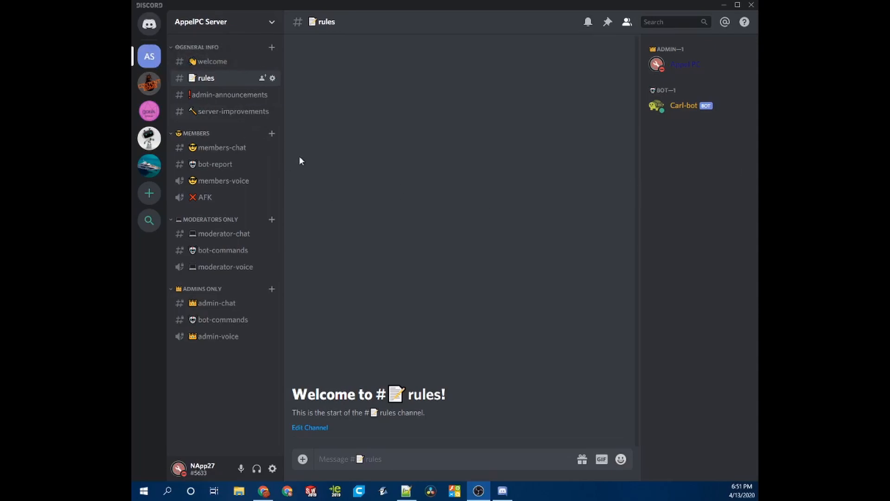
{"action": "left_click", "coordinate": [357, 456]}
{"action": "type", "text": "Rules"}
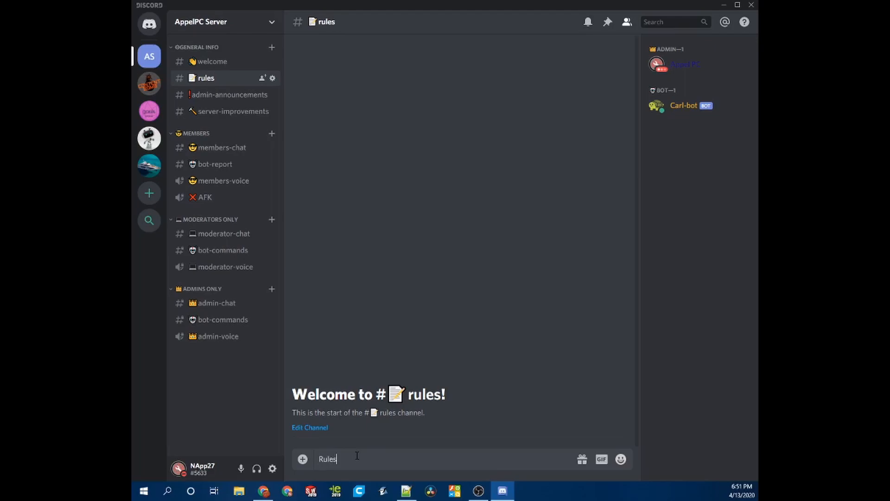
{"action": "type", "text": ": 1. Follow the rules!"}
{"action": "key", "text": "Return"}
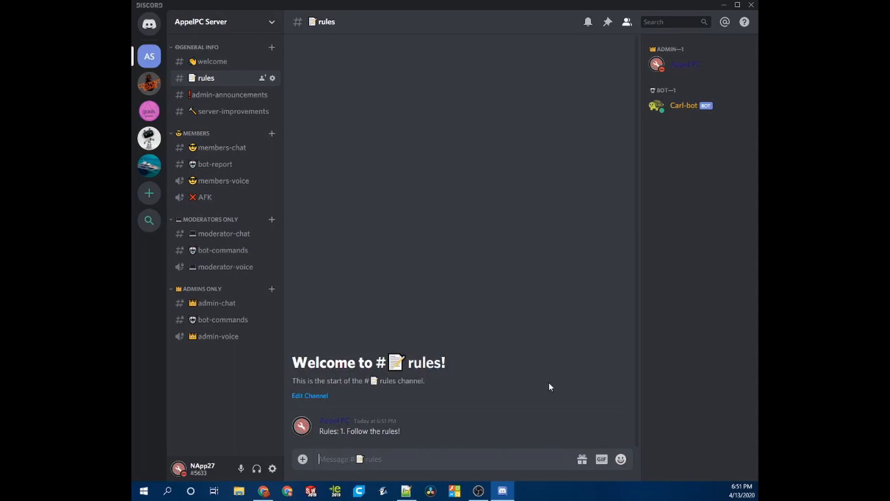
Step: Examine the rules embed in the Content Bomb server's rules channel as an example
{"action": "left_click", "coordinate": [149, 82]}
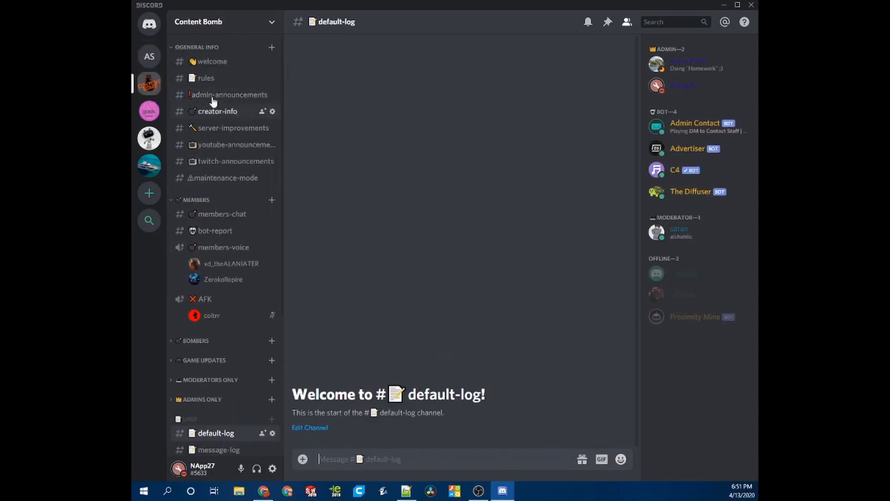
{"action": "left_click", "coordinate": [206, 78]}
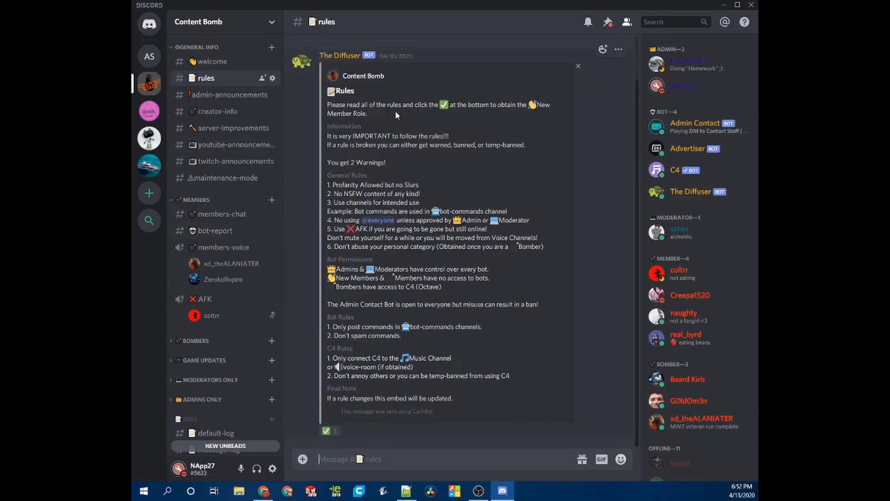
Step: Return to the AppelPC Server, copy the ID of the posted rules message and go back to the Carl-bot dashboard
{"action": "left_click", "coordinate": [149, 56]}
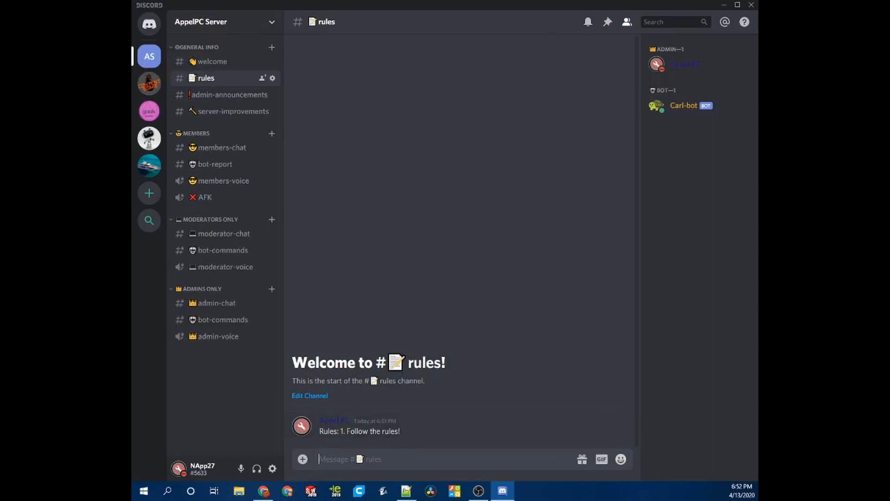
{"action": "right_click", "coordinate": [421, 427]}
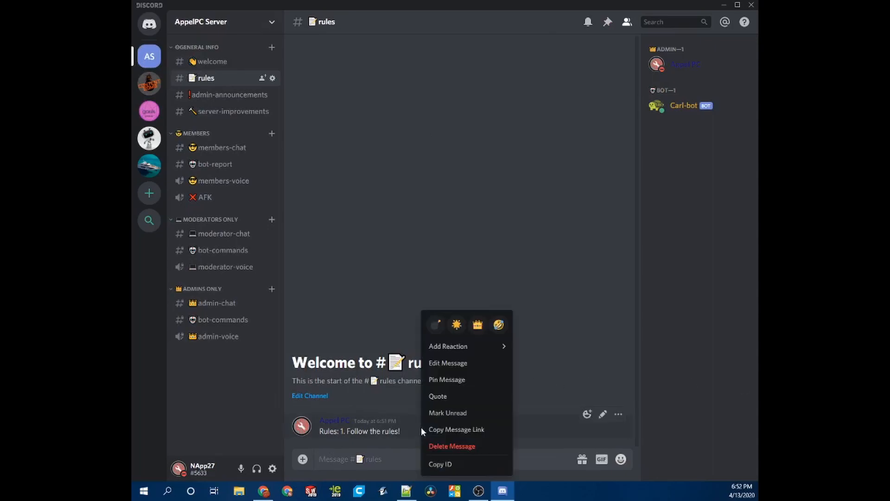
{"action": "left_click", "coordinate": [442, 469]}
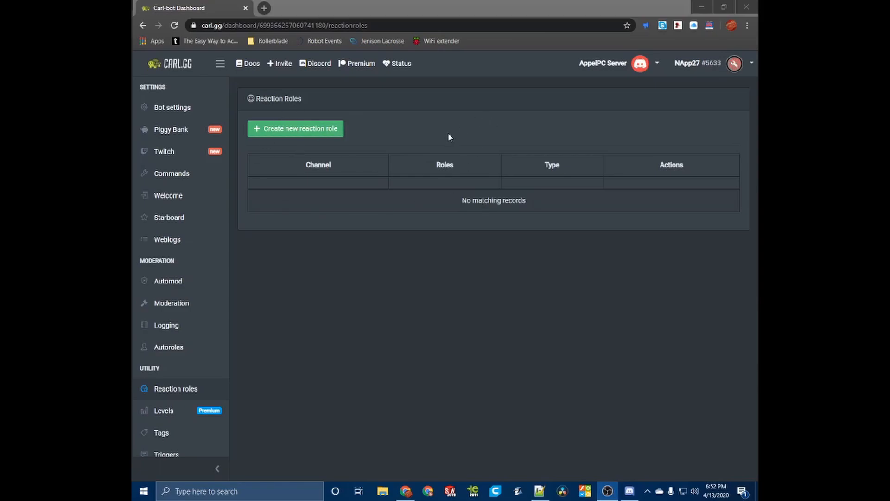
Step: Start a new reaction role in Use ID mode with the copied message ID and the rules channel
{"action": "left_click", "coordinate": [290, 133]}
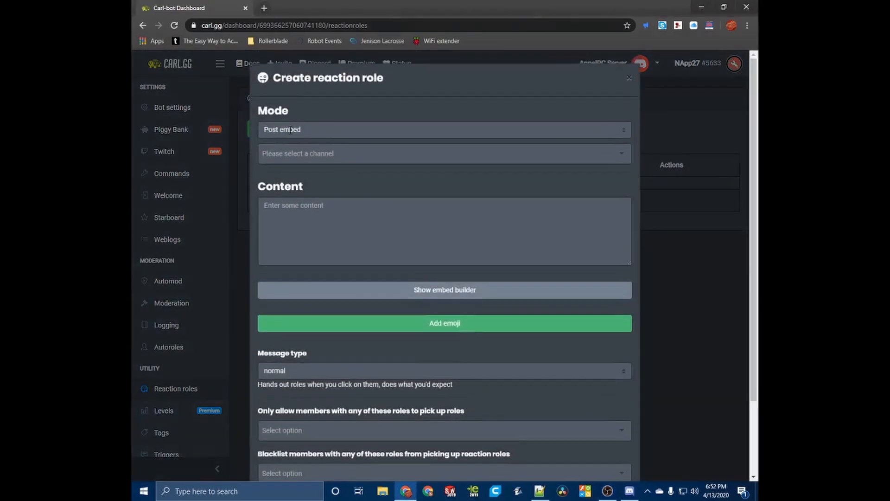
{"action": "left_click", "coordinate": [288, 129]}
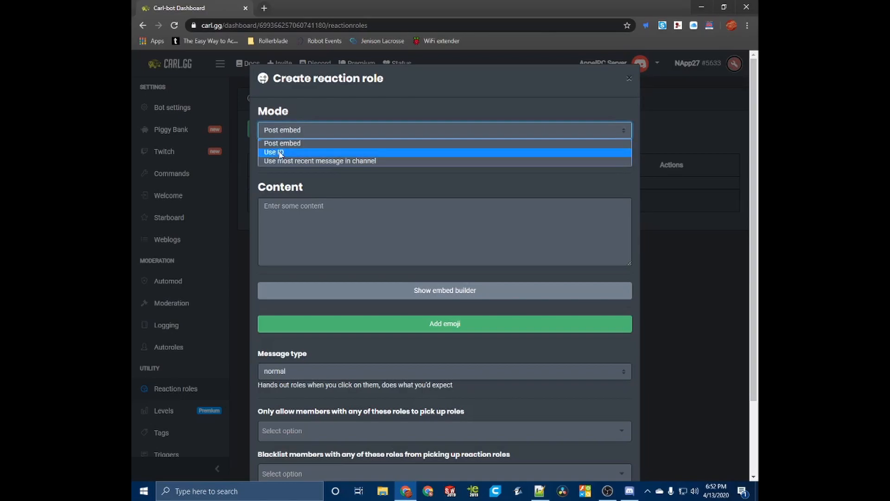
{"action": "left_click", "coordinate": [278, 153]}
{"action": "left_click", "coordinate": [287, 134]}
{"action": "left_click", "coordinate": [287, 143]}
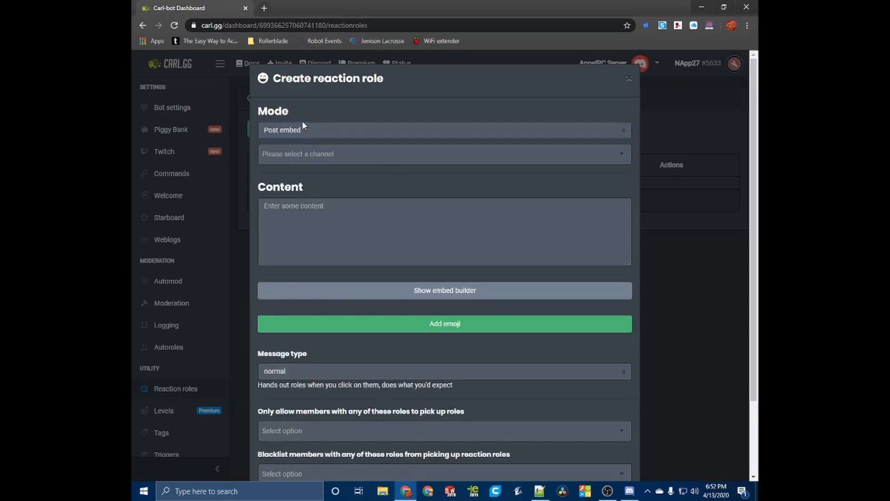
{"action": "left_click", "coordinate": [289, 129]}
{"action": "left_click", "coordinate": [280, 149]}
{"action": "left_click", "coordinate": [302, 150]}
{"action": "key", "text": "ctrl+v"}
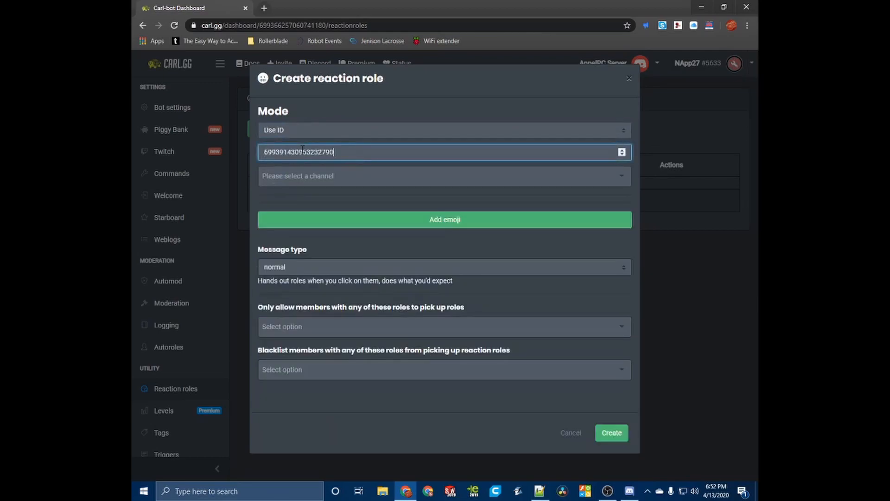
{"action": "left_click_drag", "start_coordinate": [332, 152], "coordinate": [274, 156]}
{"action": "left_click", "coordinate": [284, 177]}
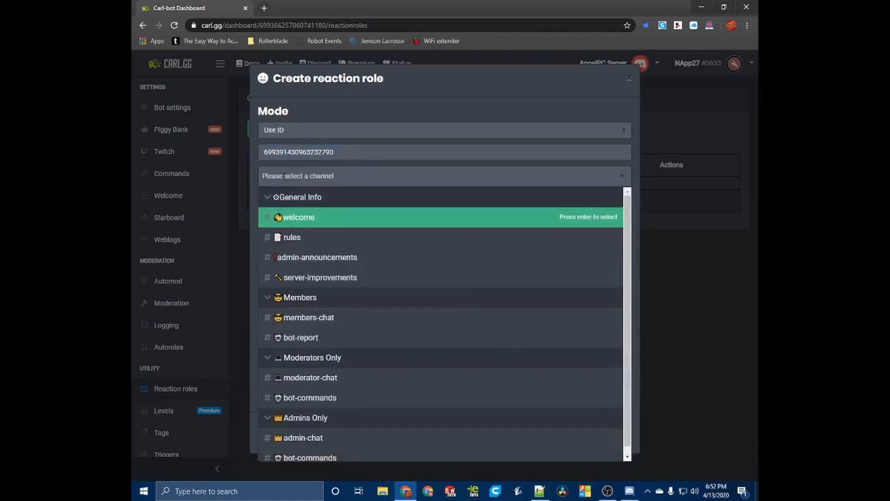
{"action": "left_click", "coordinate": [285, 238]}
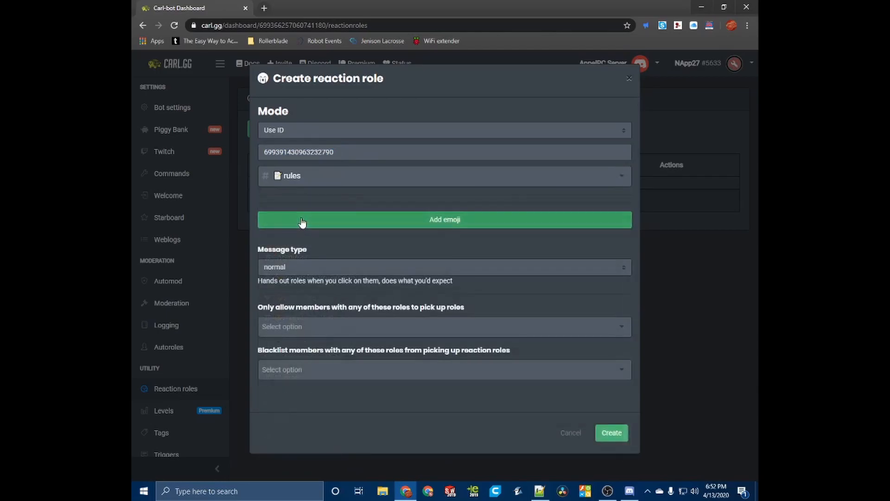
Step: Add the white check mark emoji to the reaction role and assign it the New Member role
{"action": "left_click", "coordinate": [302, 223]}
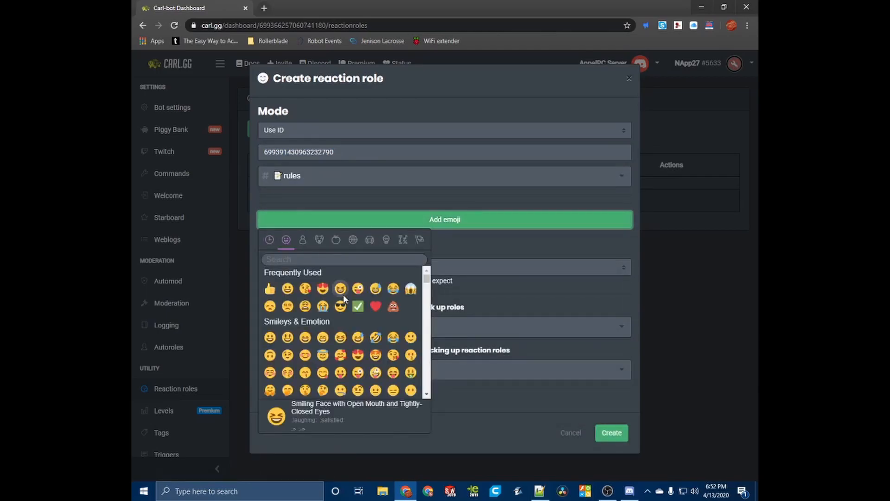
{"action": "left_click", "coordinate": [359, 307]}
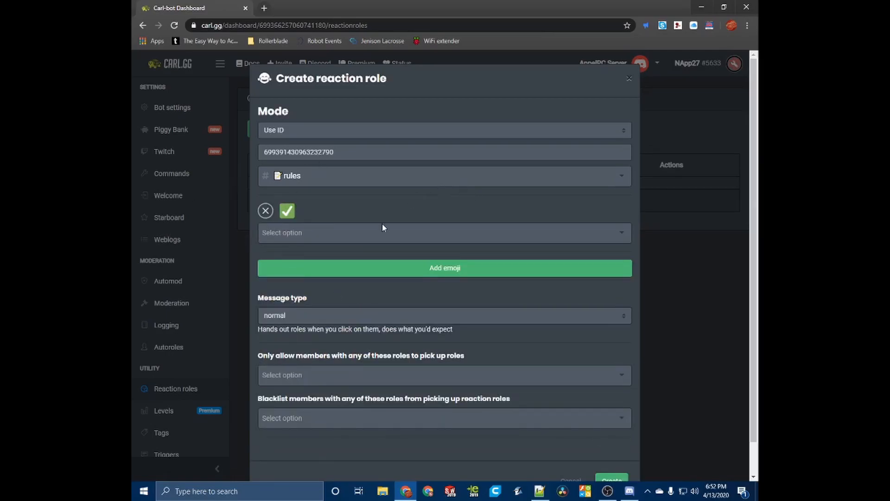
{"action": "left_click", "coordinate": [329, 234]}
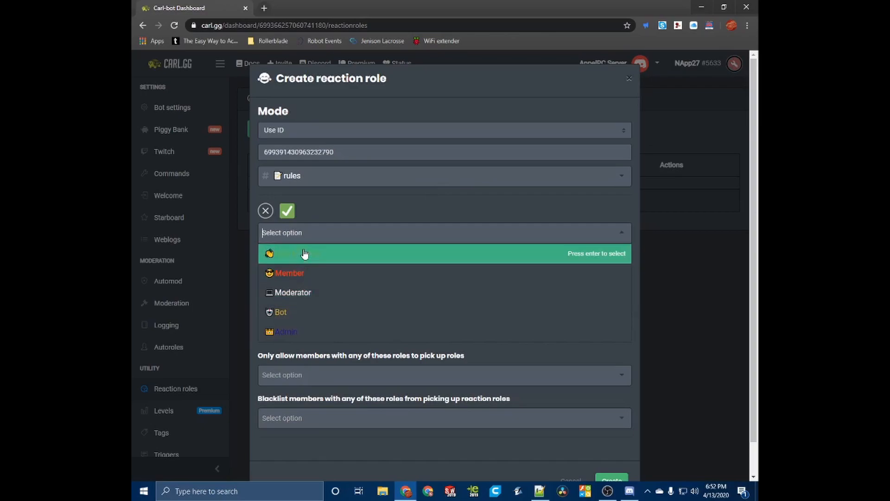
{"action": "left_click", "coordinate": [303, 253]}
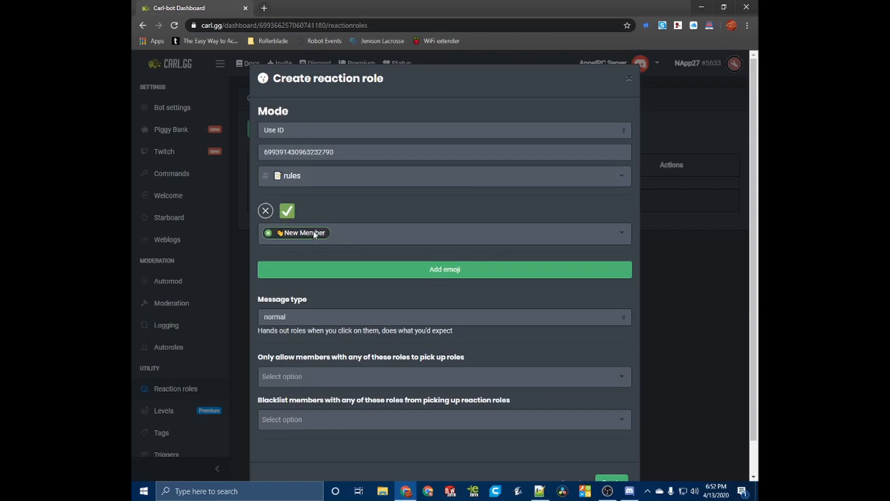
Step: Set the reaction role's message type to verify, create it and reload the dashboard page
{"action": "left_click", "coordinate": [284, 316]}
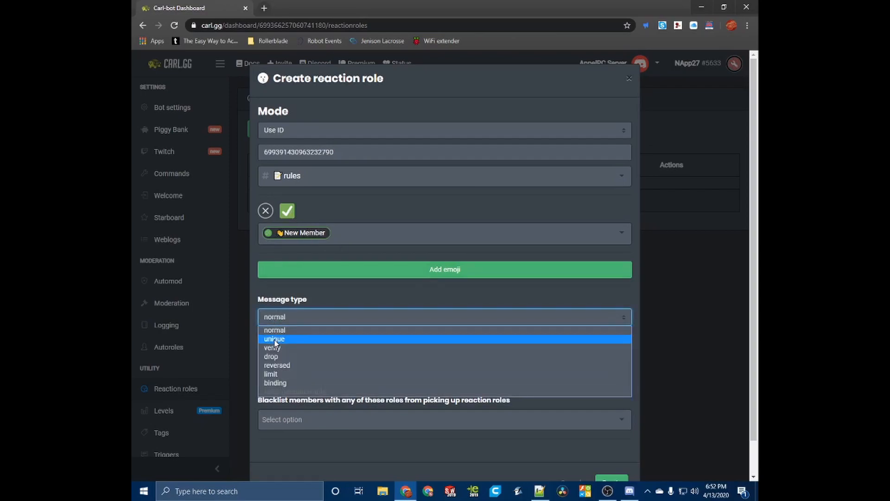
{"action": "left_click", "coordinate": [279, 348]}
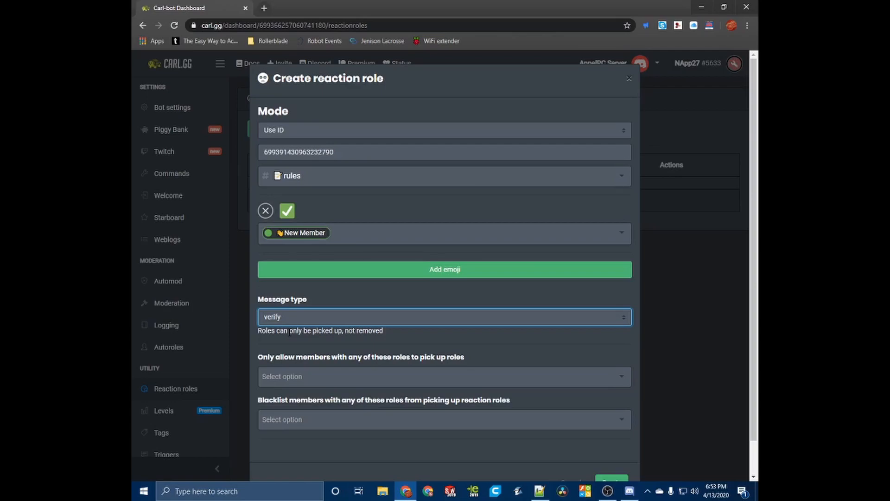
{"action": "scroll", "coordinate": [608, 407], "scroll_direction": "down", "scroll_amount": 1}
{"action": "left_click", "coordinate": [610, 446]}
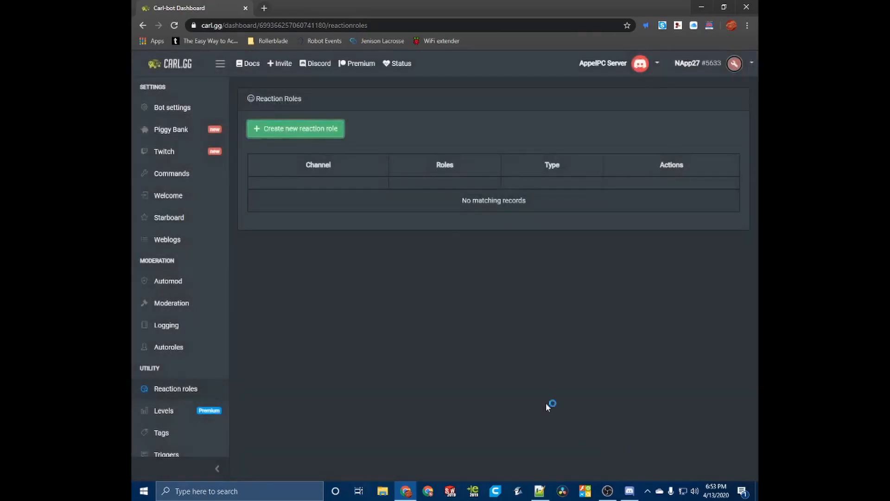
{"action": "left_click", "coordinate": [174, 25]}
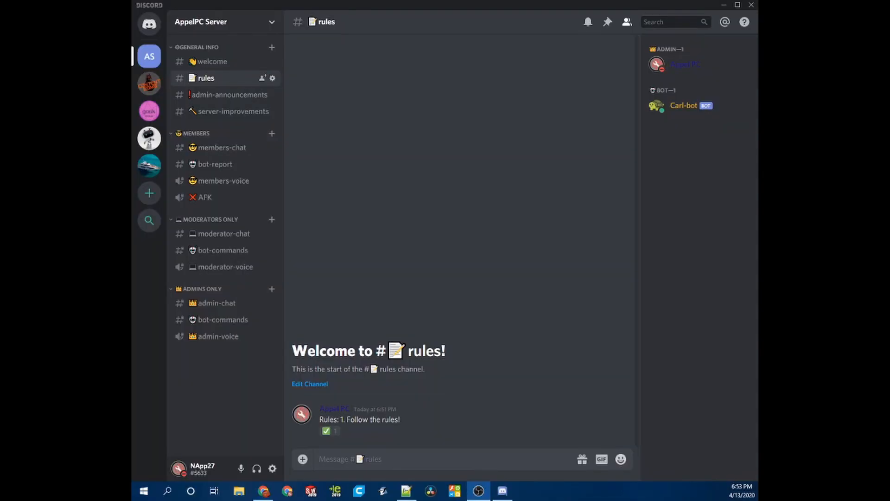
Step: In Discord, test the check mark reaction on the rules message and check the admin member's roles
{"action": "left_click_drag", "start_coordinate": [323, 419], "coordinate": [441, 397]}
{"action": "left_click", "coordinate": [330, 432]}
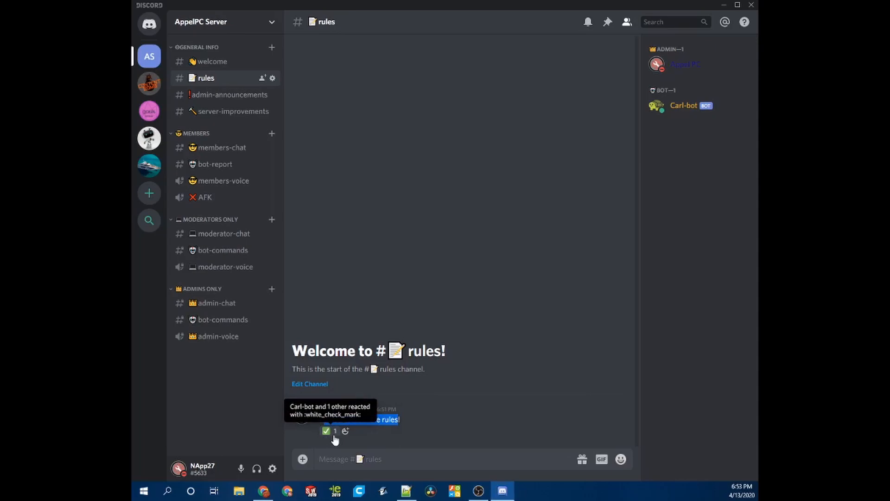
{"action": "left_click", "coordinate": [332, 433]}
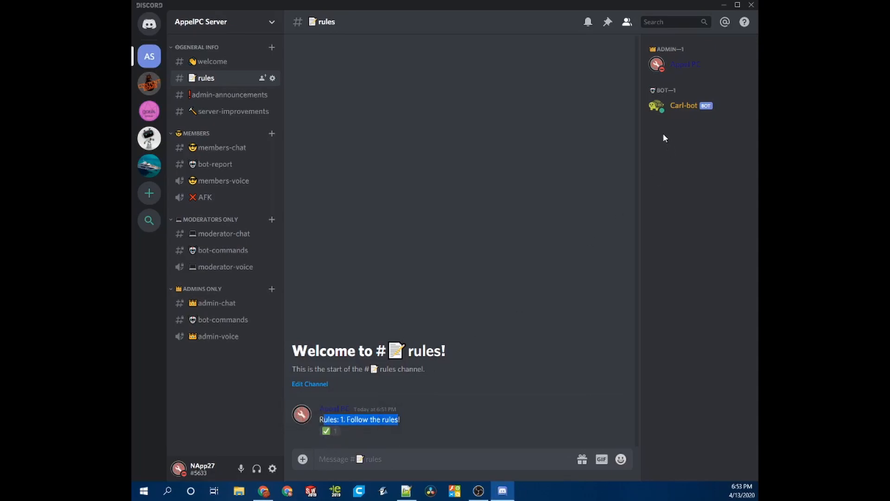
{"action": "left_click", "coordinate": [685, 67]}
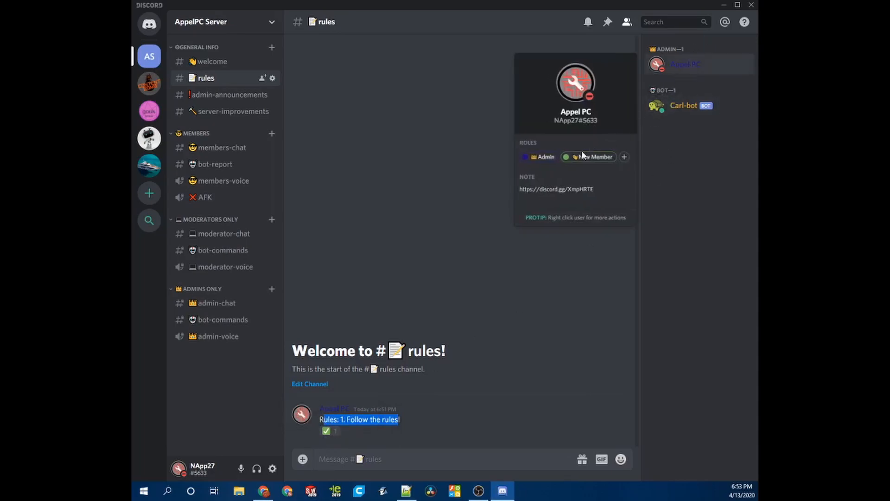
Step: Remove the New Member role from the admin member, test the check mark reaction again and recheck the member's roles
{"action": "left_click", "coordinate": [566, 157]}
{"action": "left_click", "coordinate": [329, 433]}
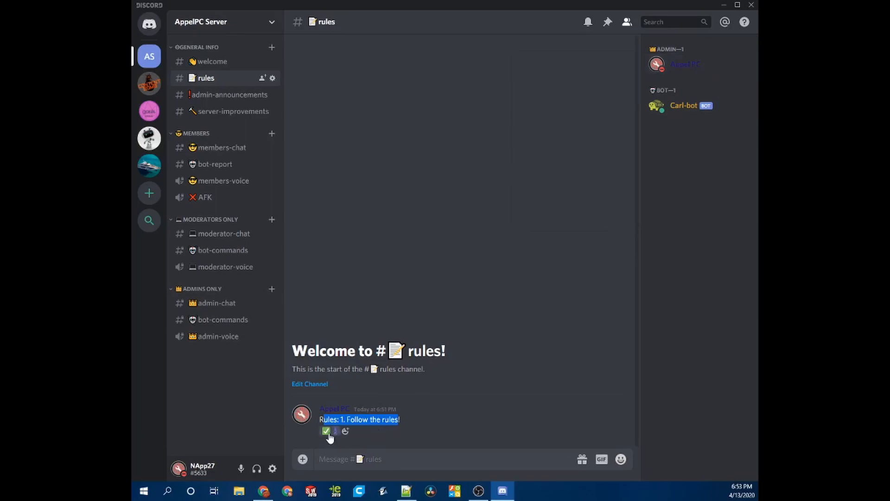
{"action": "left_click", "coordinate": [686, 65]}
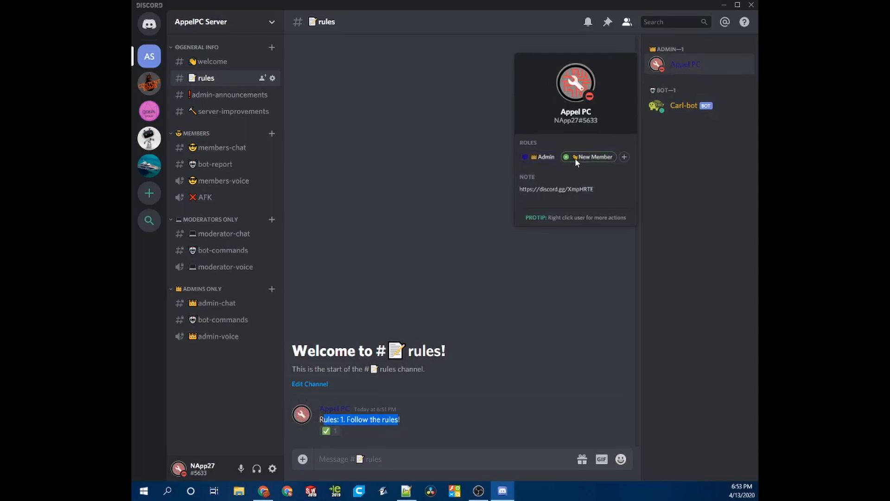
{"action": "left_click", "coordinate": [329, 432]}
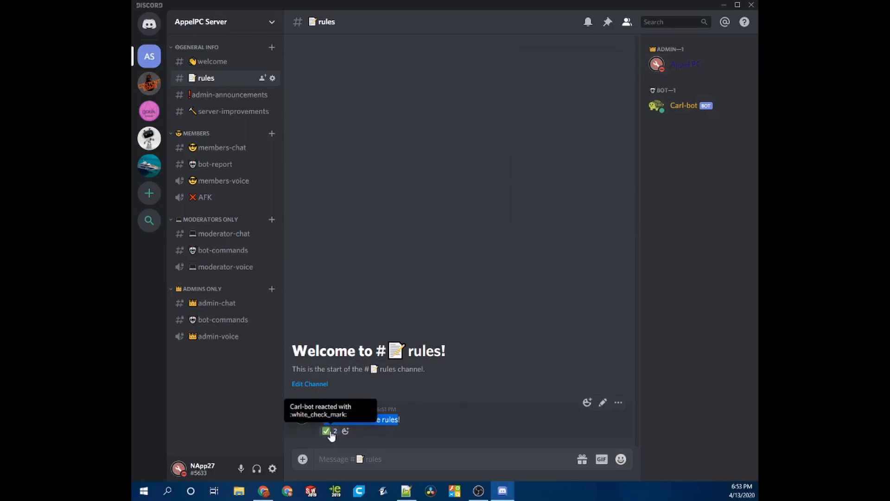
{"action": "left_click", "coordinate": [681, 67]}
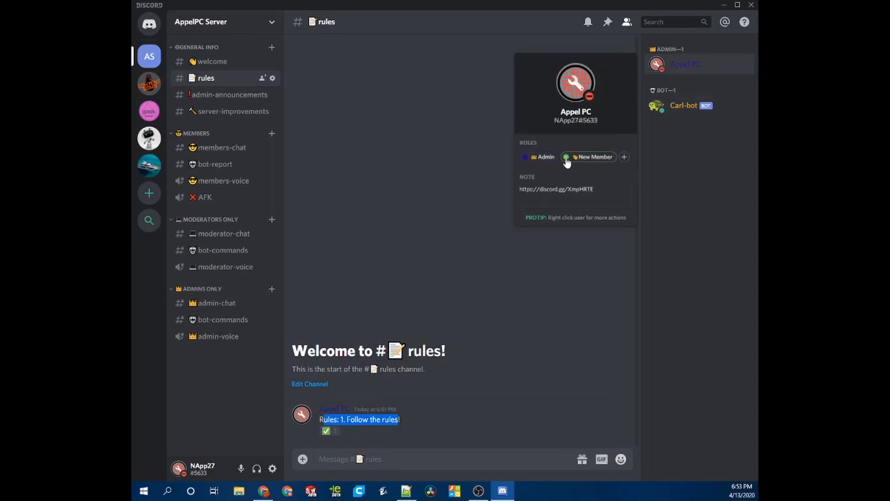
{"action": "left_click", "coordinate": [418, 166]}
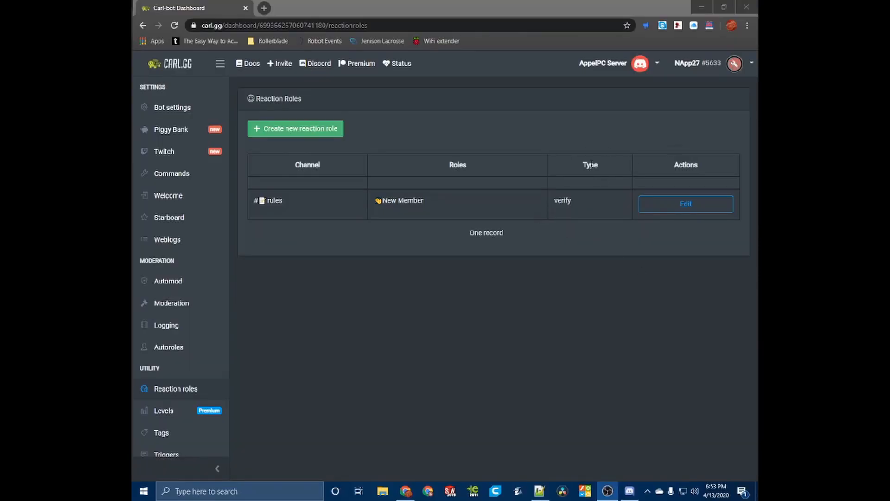
Step: Open the embed builder and set the embed's name to Appel PC Server
{"action": "scroll", "coordinate": [209, 357], "scroll_direction": "down", "scroll_amount": 2}
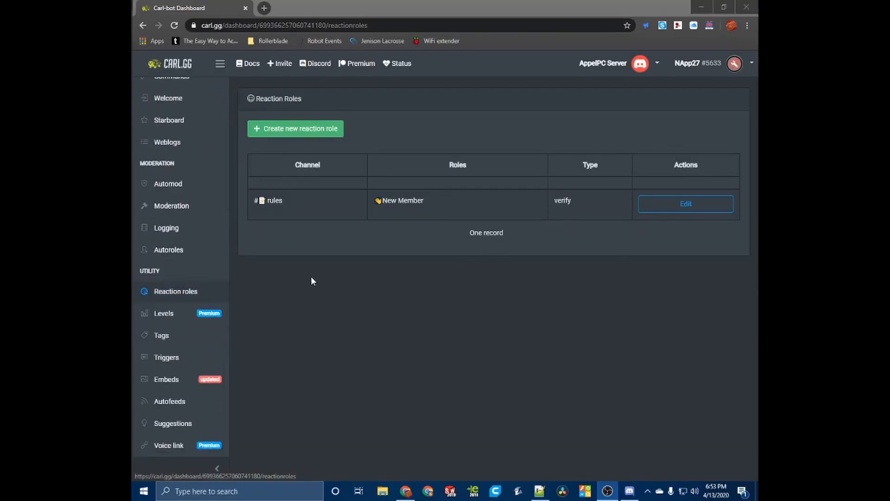
{"action": "left_click", "coordinate": [176, 388]}
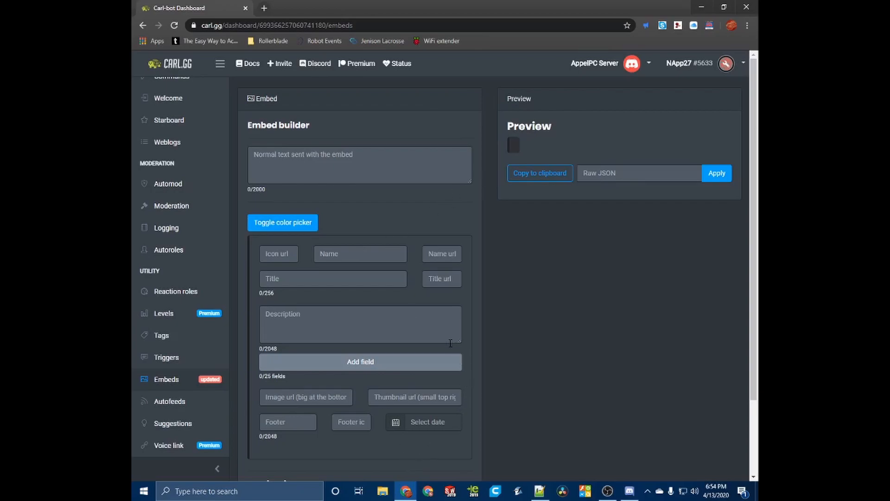
{"action": "left_click", "coordinate": [337, 250]}
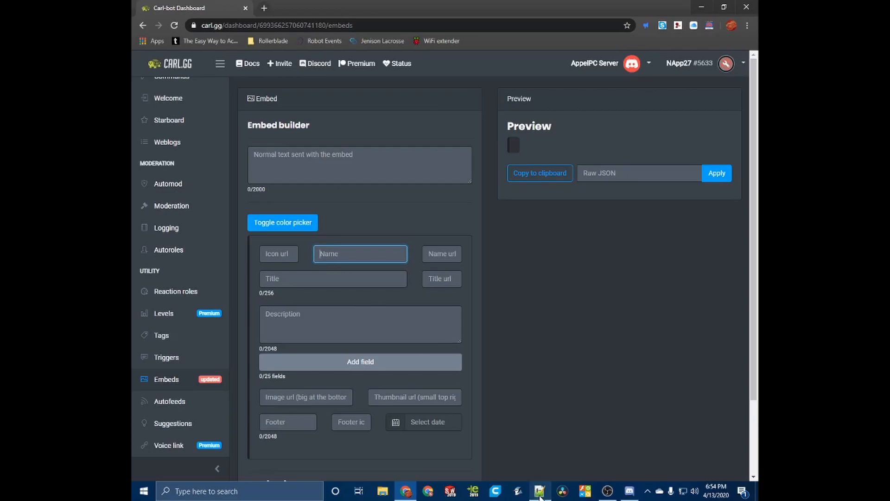
{"action": "mouse_move", "coordinate": [539, 490]}
{"action": "left_click", "coordinate": [284, 253]}
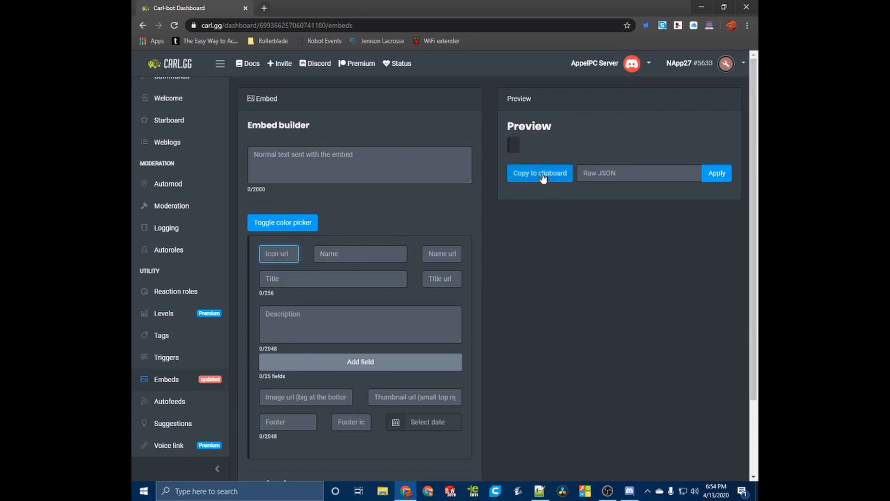
{"action": "left_click", "coordinate": [326, 261]}
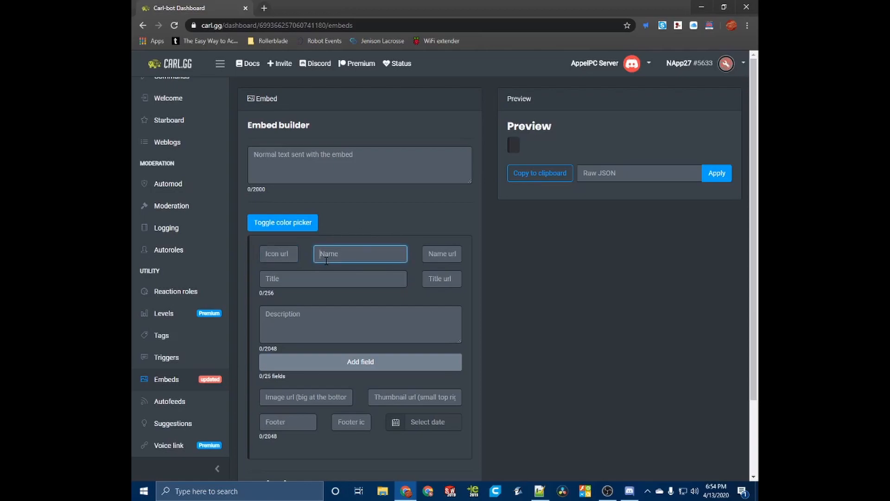
{"action": "type", "text": "B"}
{"action": "key", "text": "BackSpace"}
{"action": "type", "text": "Ap"}
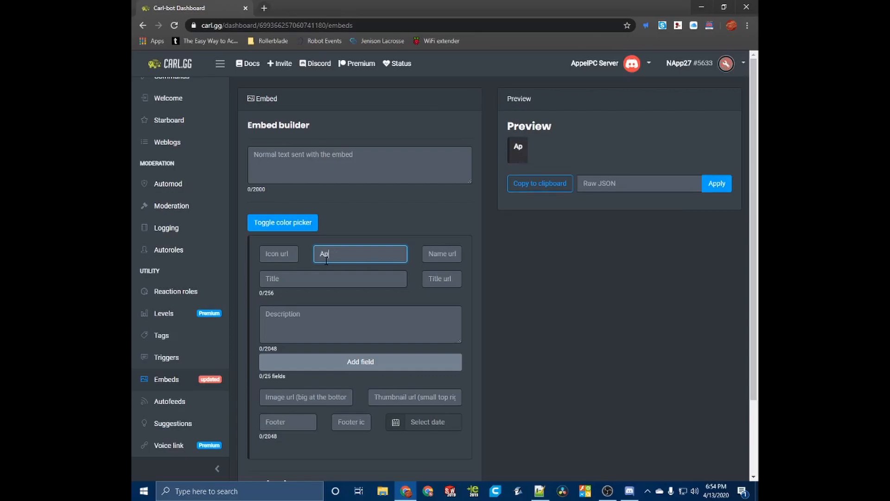
{"action": "type", "text": "pel PC "}
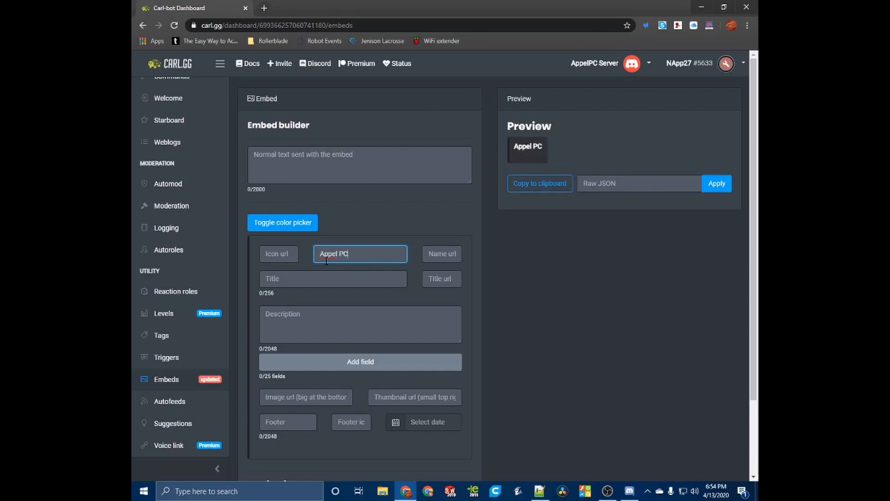
{"action": "type", "text": "Server"}
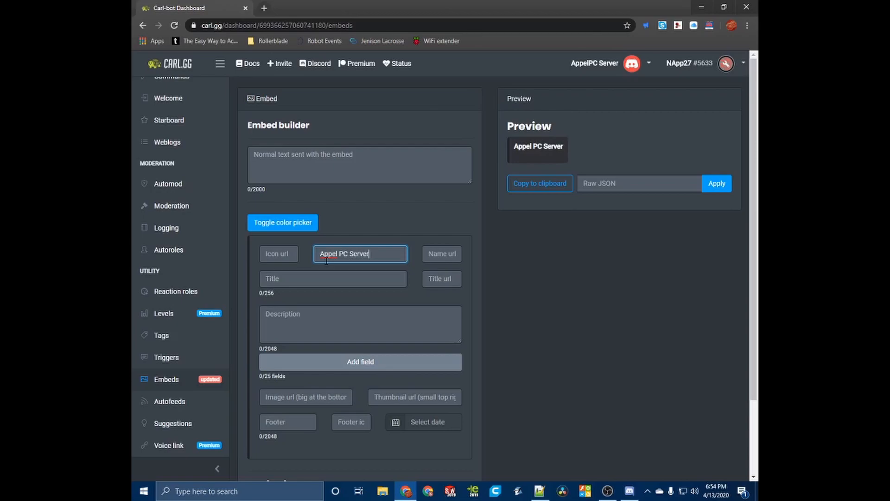
Step: Give the embed the title Announcement and the description "Subscribe and Like the Video!"
{"action": "left_click", "coordinate": [299, 281]}
{"action": "type", "text": "Ann"}
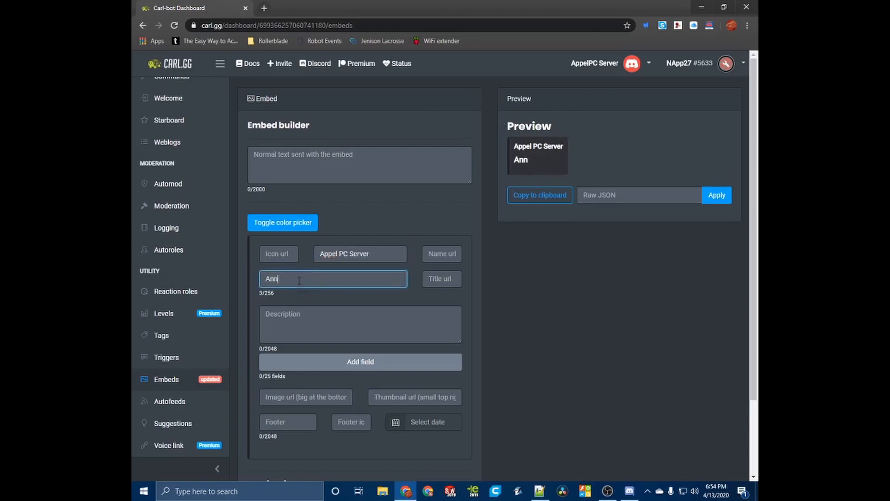
{"action": "type", "text": "ouncement"}
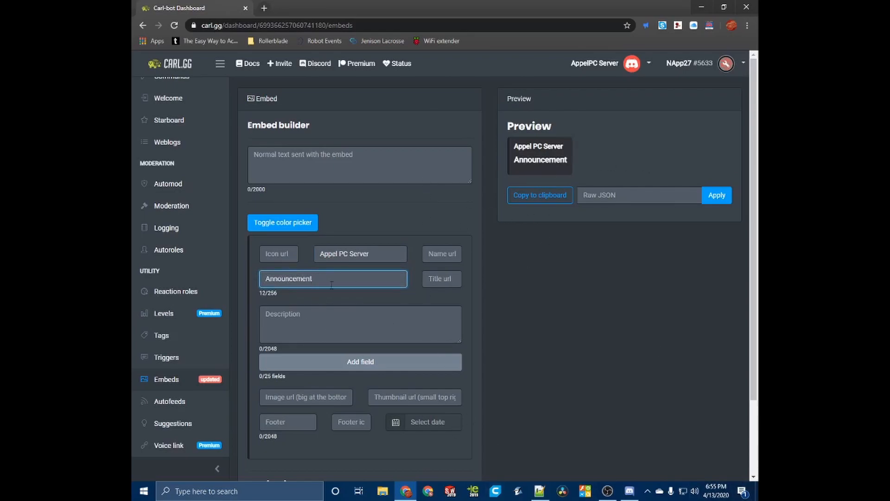
{"action": "left_click", "coordinate": [315, 326]}
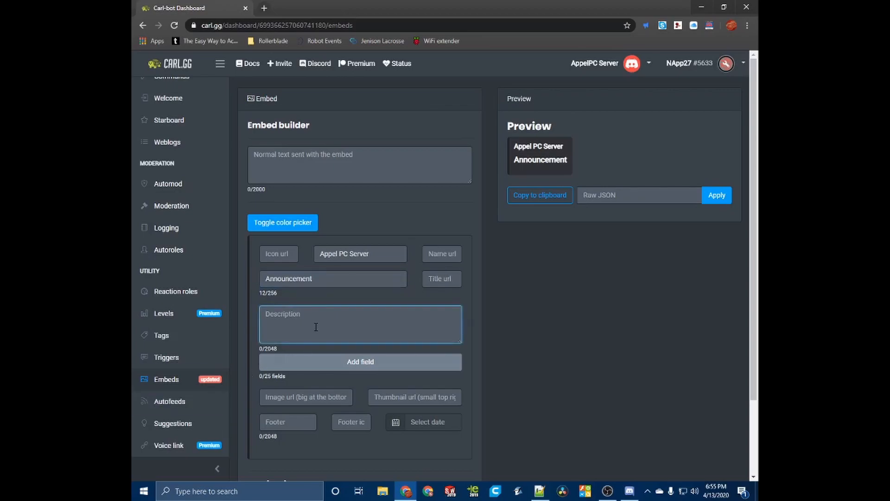
{"action": "type", "text": "Subscriv"}
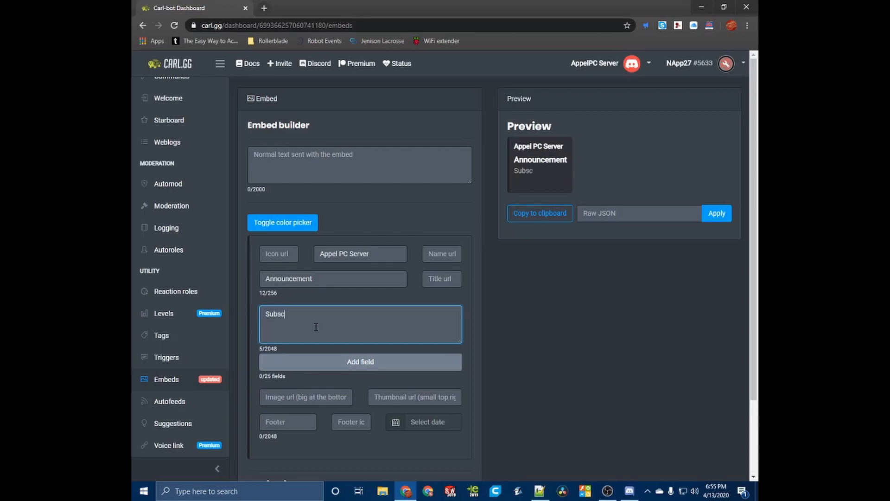
{"action": "key", "text": "BackSpace"}
{"action": "type", "text": "be and Like the Video!"}
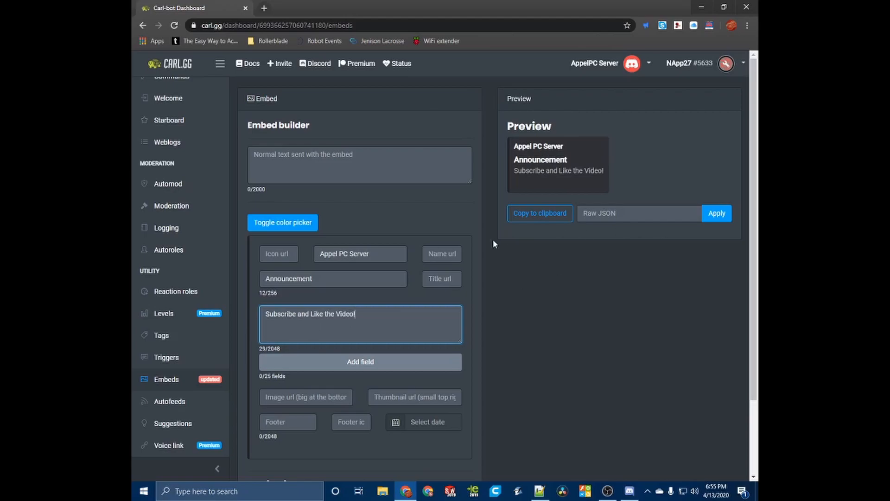
Step: Try out an extra embed field with the title Title and the text Description, and delete it
{"action": "left_click", "coordinate": [317, 367]}
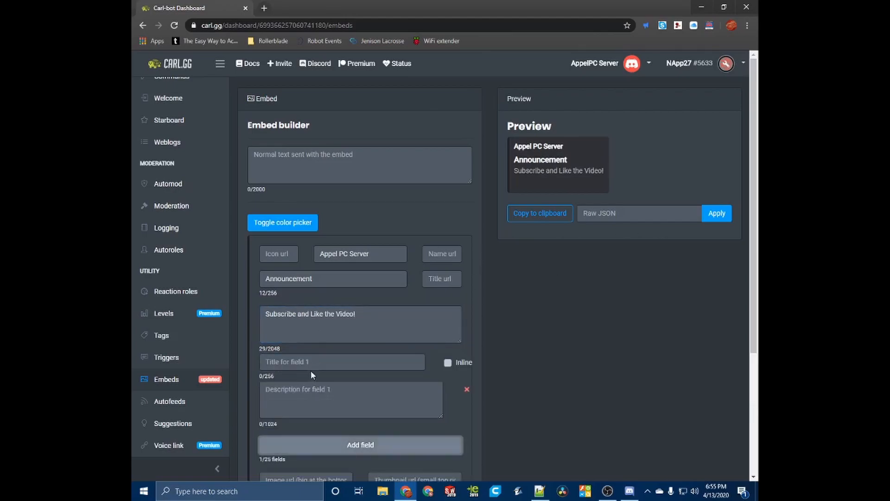
{"action": "left_click", "coordinate": [305, 359]}
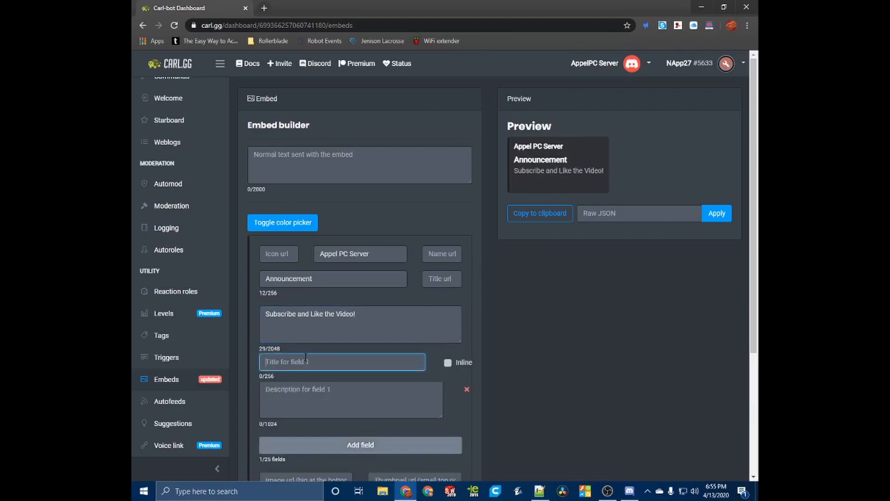
{"action": "type", "text": "th"}
{"action": "key", "text": "BackSpace"}
{"action": "key", "text": "BackSpace"}
{"action": "type", "text": "T"}
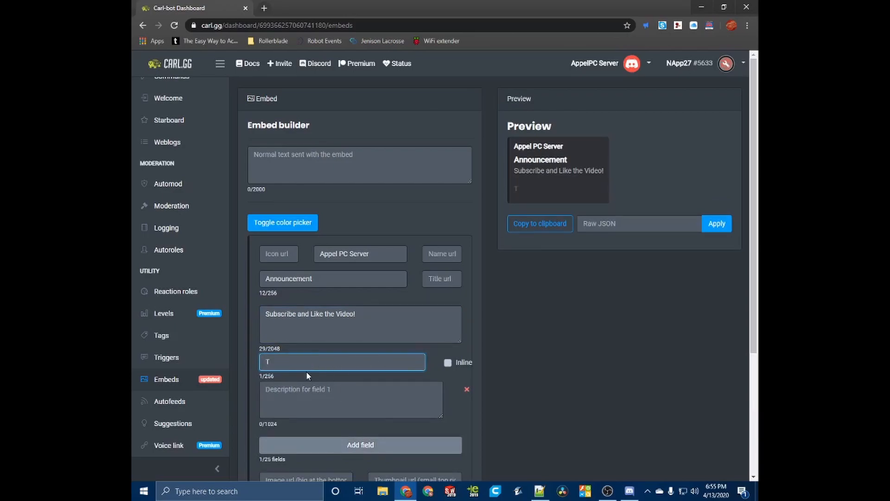
{"action": "type", "text": "itle"}
{"action": "left_click", "coordinate": [301, 405]}
{"action": "type", "text": "D"}
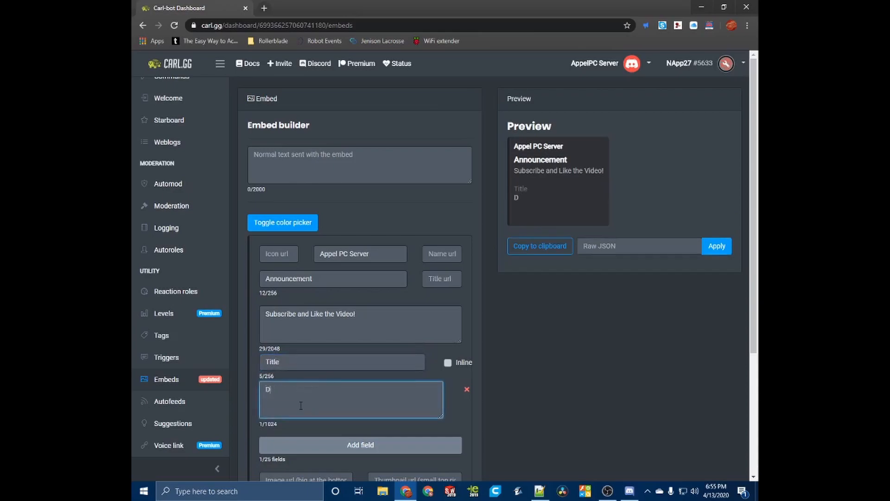
{"action": "type", "text": "escription"}
{"action": "scroll", "coordinate": [382, 337], "scroll_direction": "down", "scroll_amount": 1}
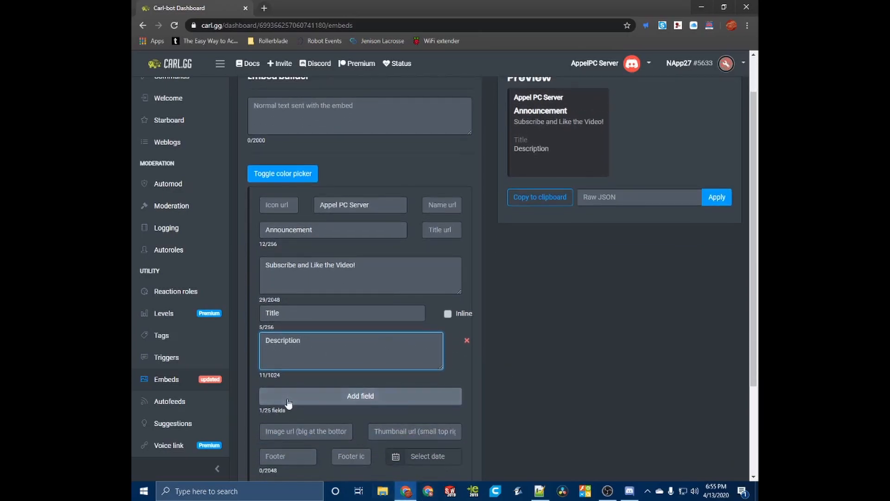
{"action": "left_click_drag", "start_coordinate": [264, 410], "coordinate": [260, 410]}
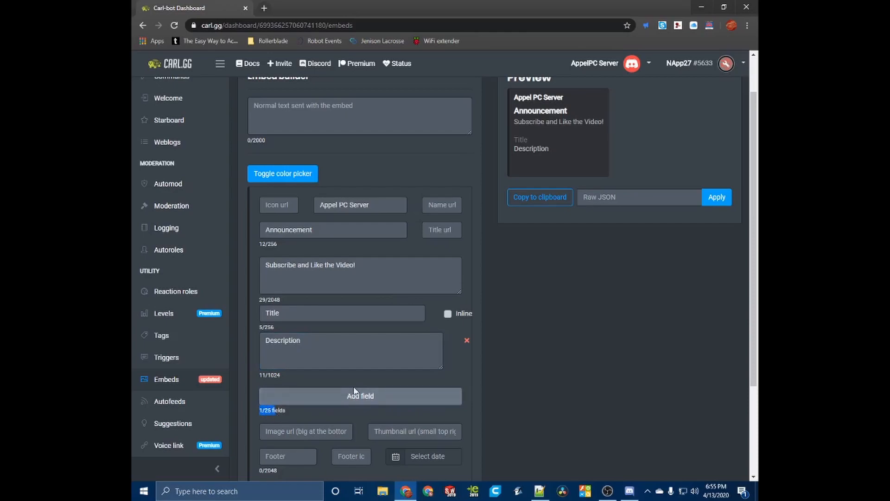
{"action": "left_click", "coordinate": [467, 340]}
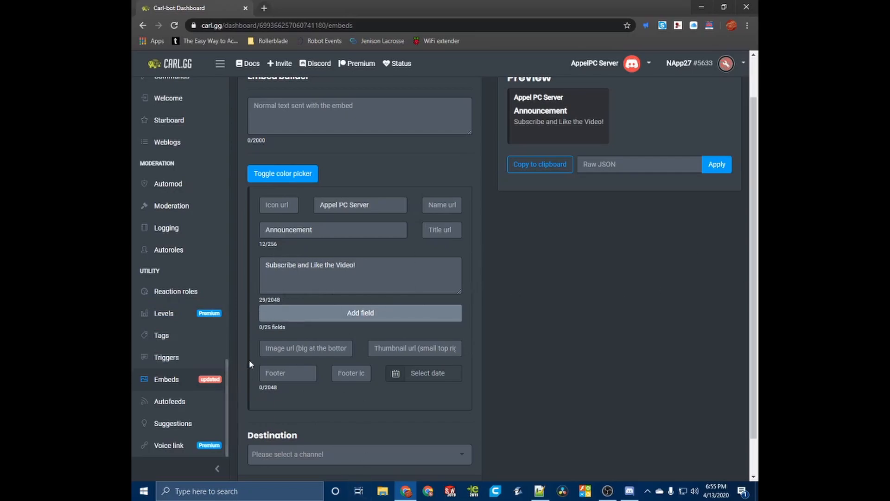
Step: Set the embed's footer text to "This message was sent from Carl-Bot."
{"action": "left_click", "coordinate": [270, 349]}
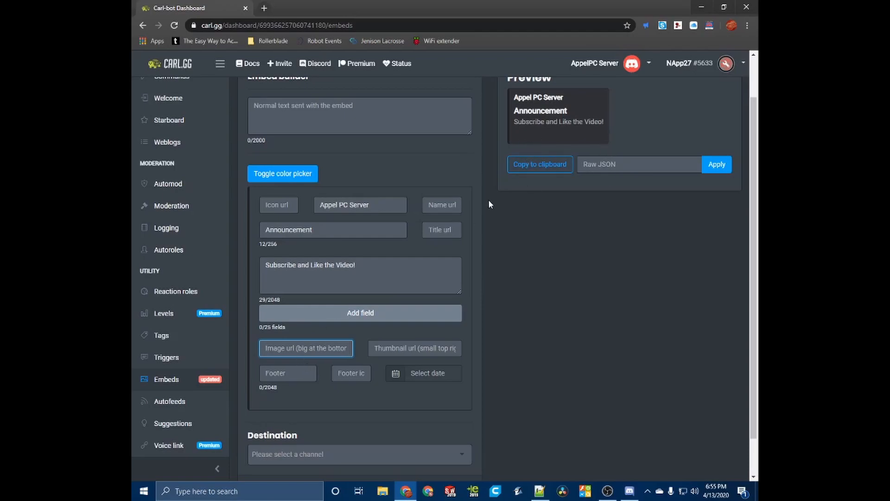
{"action": "left_click", "coordinate": [370, 350]}
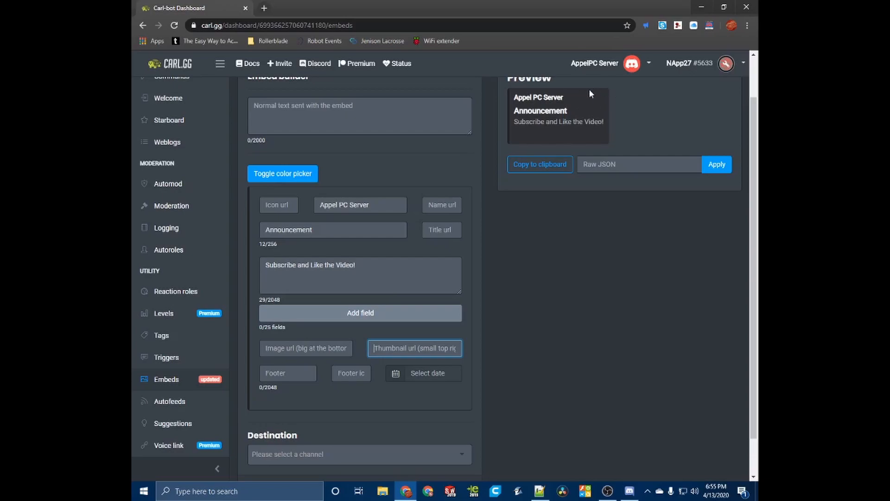
{"action": "left_click", "coordinate": [288, 371]}
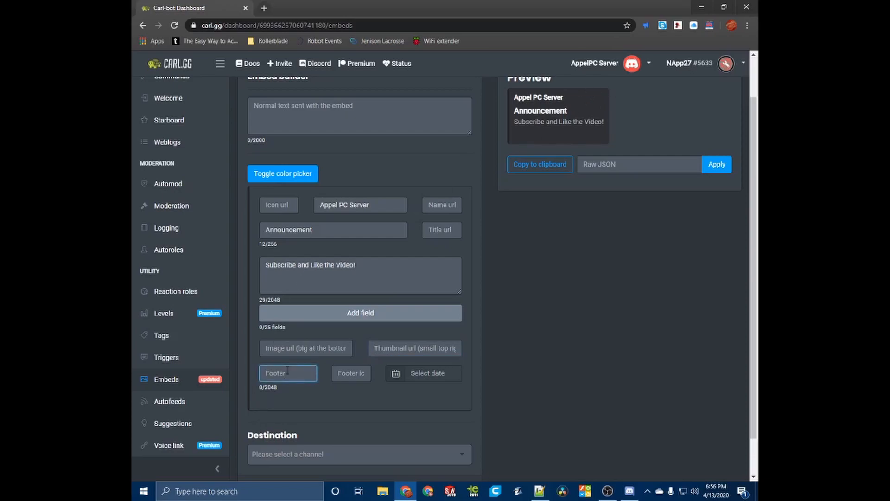
{"action": "type", "text": "This "}
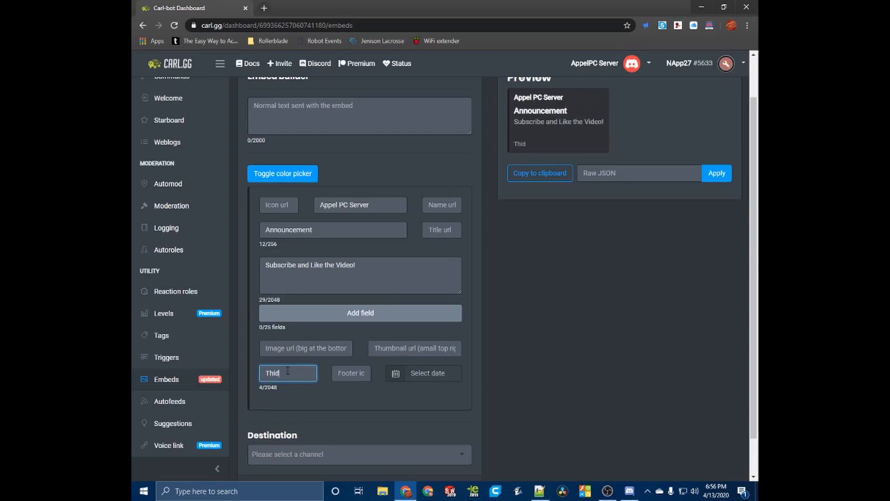
{"action": "type", "text": "message was sent from Carl-Bot"}
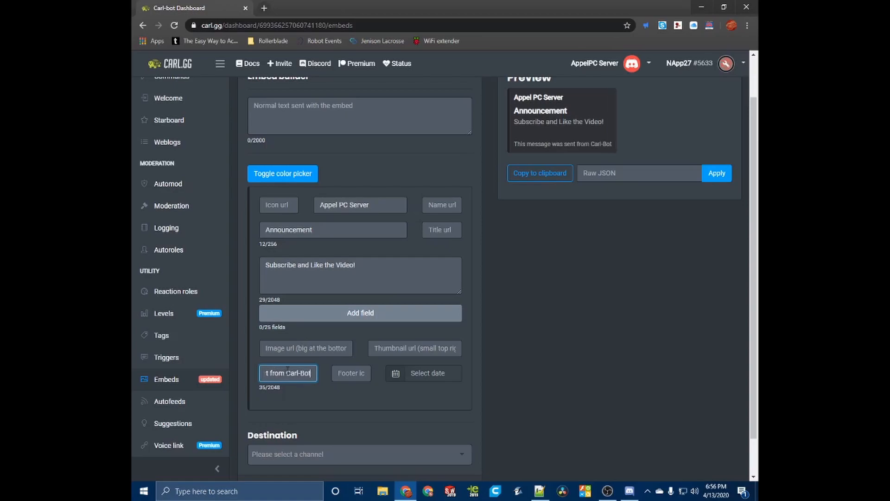
{"action": "type", "text": "."}
{"action": "left_click", "coordinate": [347, 372]}
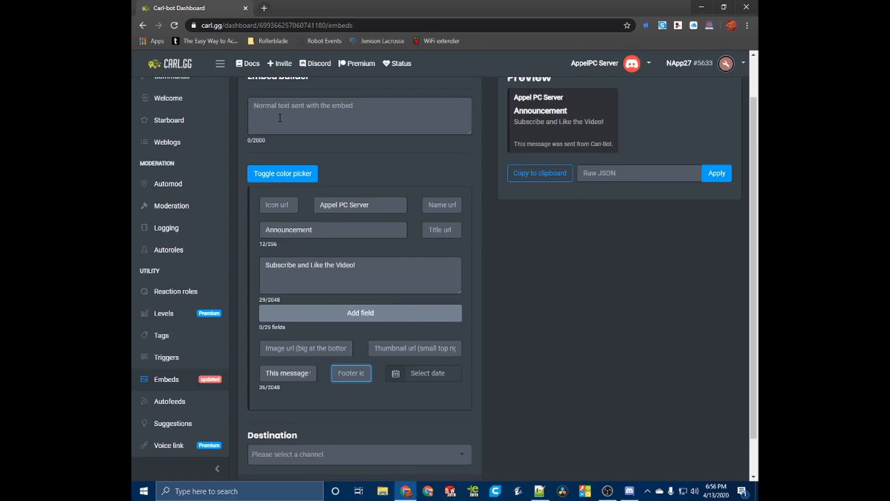
Step: Try blue, yellow and red accent colors on the embed with the color picker
{"action": "scroll", "coordinate": [345, 423], "scroll_direction": "down", "scroll_amount": 1}
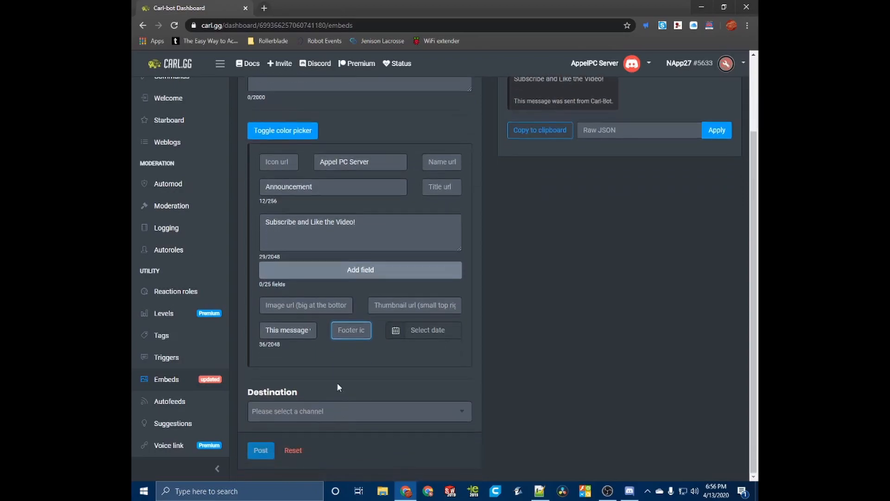
{"action": "left_click", "coordinate": [268, 136]}
{"action": "left_click_drag", "start_coordinate": [298, 174], "coordinate": [341, 141]}
{"action": "scroll", "coordinate": [336, 239], "scroll_direction": "up", "scroll_amount": 2}
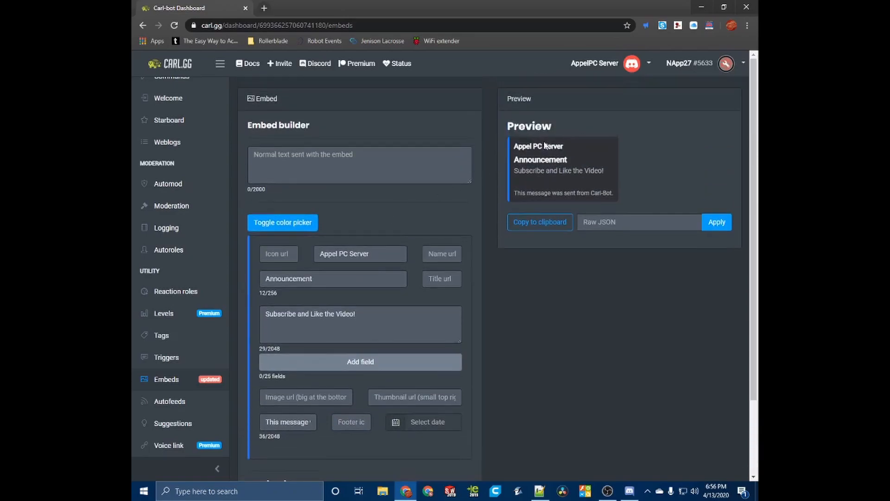
{"action": "left_click", "coordinate": [261, 215]}
{"action": "left_click", "coordinate": [269, 320]}
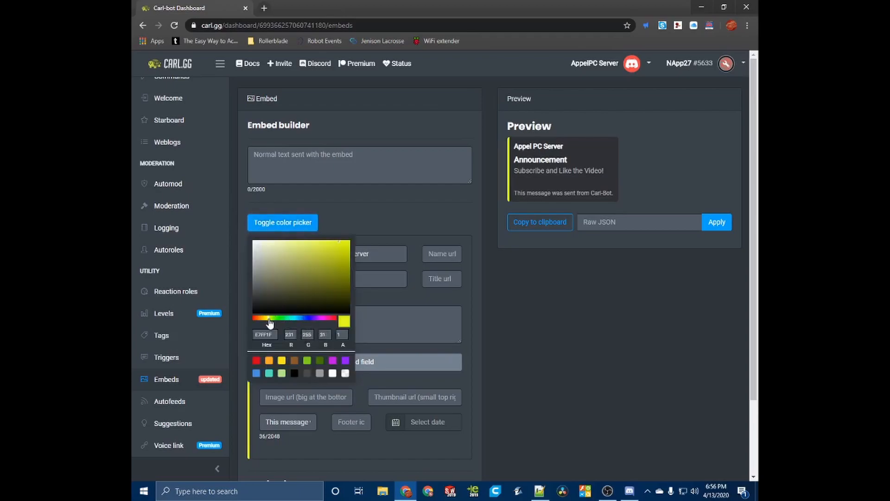
{"action": "left_click_drag", "start_coordinate": [290, 276], "coordinate": [350, 248]}
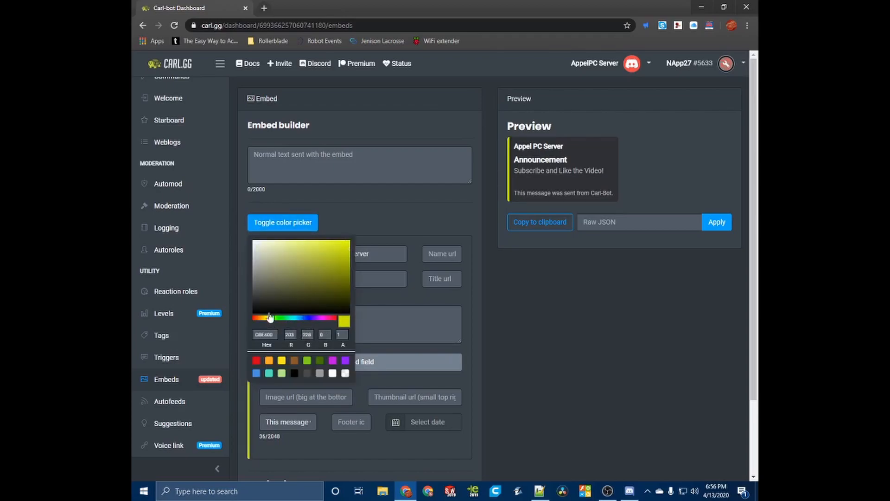
{"action": "left_click_drag", "start_coordinate": [267, 319], "coordinate": [257, 321]}
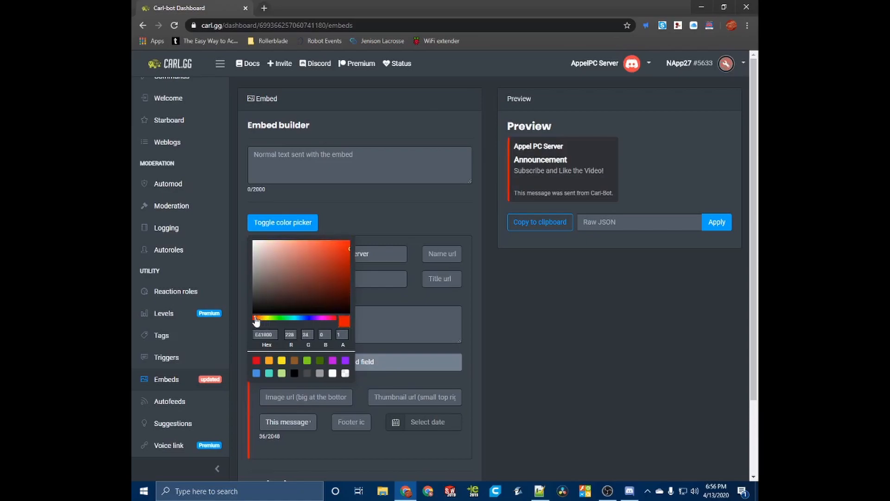
{"action": "left_click", "coordinate": [243, 333]}
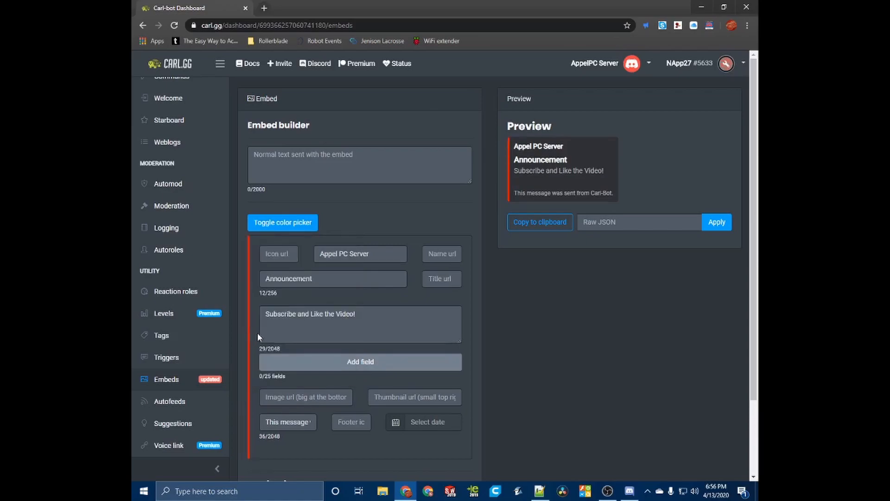
Step: Set the embed's accent color to the hex value FF2800
{"action": "left_click", "coordinate": [287, 229]}
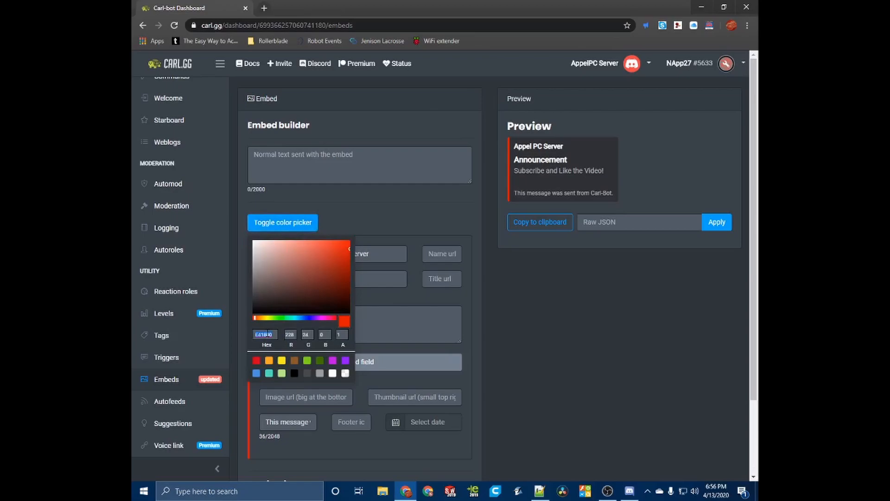
{"action": "type", "text": "FF2800"}
{"action": "left_click", "coordinate": [371, 229]}
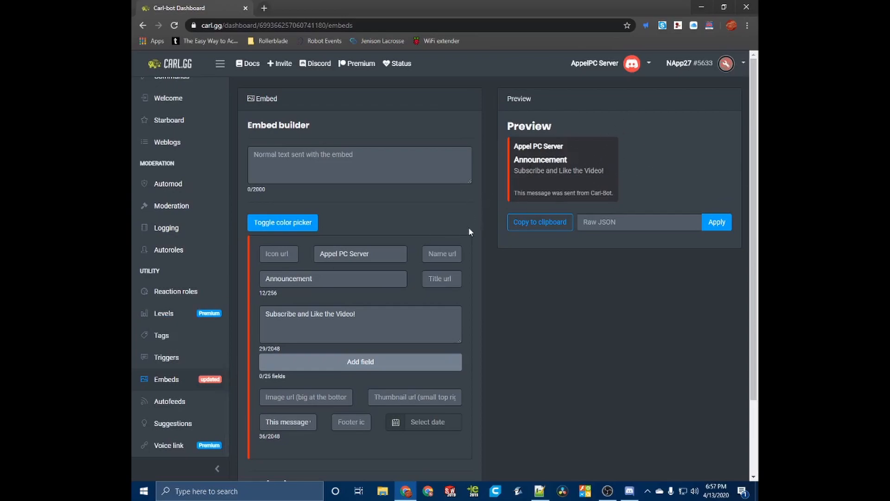
{"action": "scroll", "coordinate": [394, 226], "scroll_direction": "down", "scroll_amount": 2}
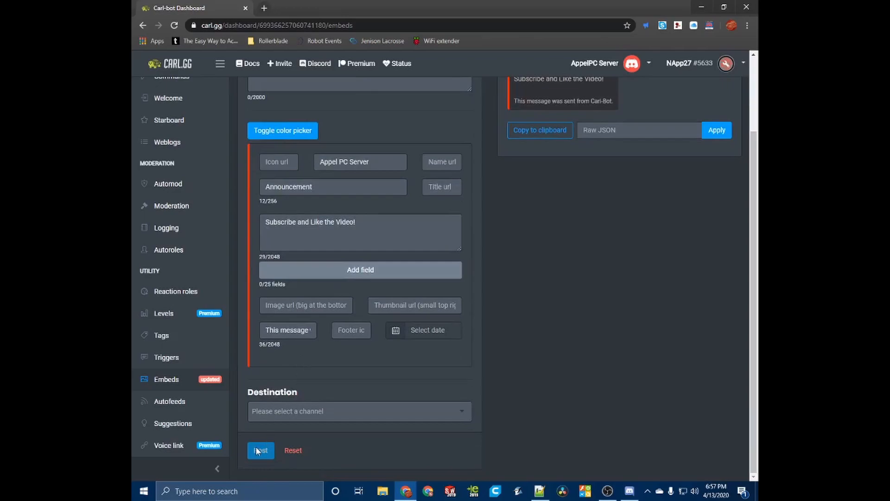
Step: Copy the finished embed's JSON to the clipboard and reset the embed builder
{"action": "scroll", "coordinate": [385, 278], "scroll_direction": "up", "scroll_amount": 2}
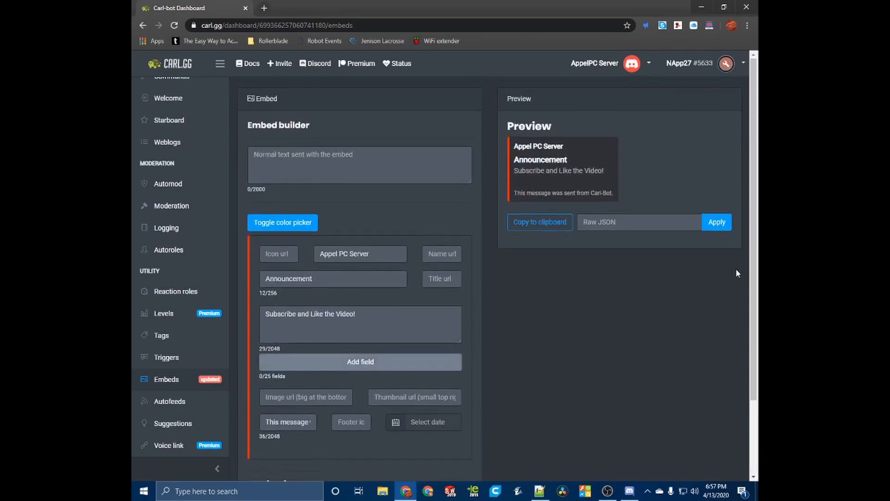
{"action": "scroll", "coordinate": [572, 193], "scroll_direction": "down", "scroll_amount": 2}
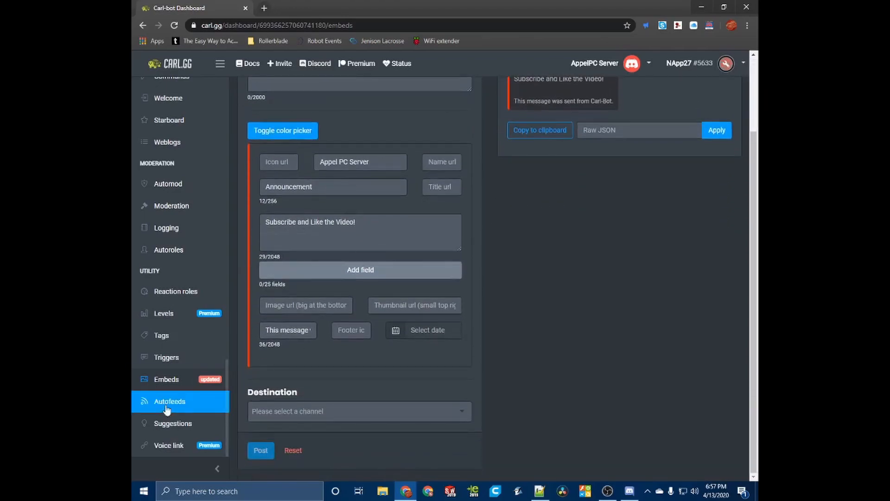
{"action": "left_click", "coordinate": [551, 134]}
{"action": "scroll", "coordinate": [574, 167], "scroll_direction": "up", "scroll_amount": 2}
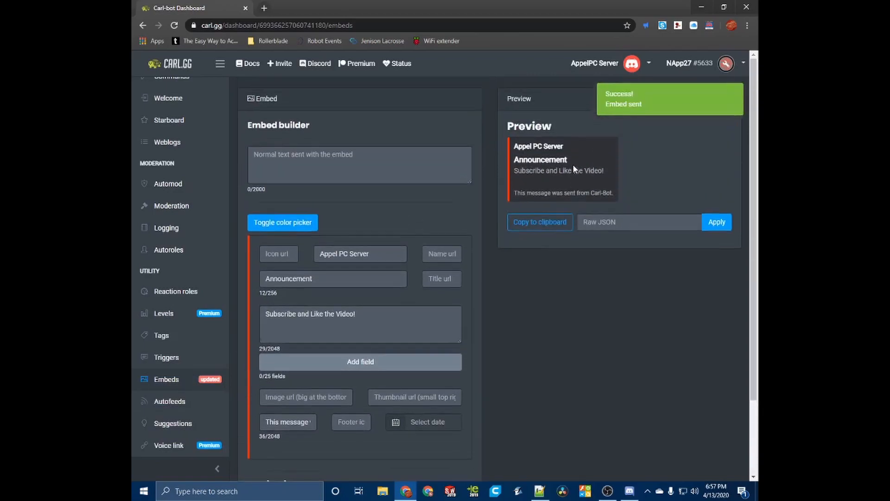
{"action": "scroll", "coordinate": [494, 215], "scroll_direction": "down", "scroll_amount": 2}
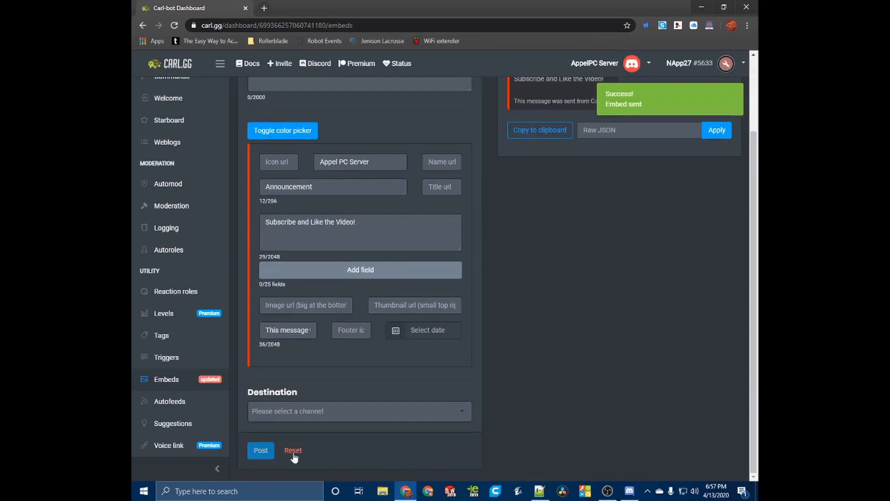
{"action": "left_click", "coordinate": [293, 450]}
{"action": "scroll", "coordinate": [475, 292], "scroll_direction": "up", "scroll_amount": 2}
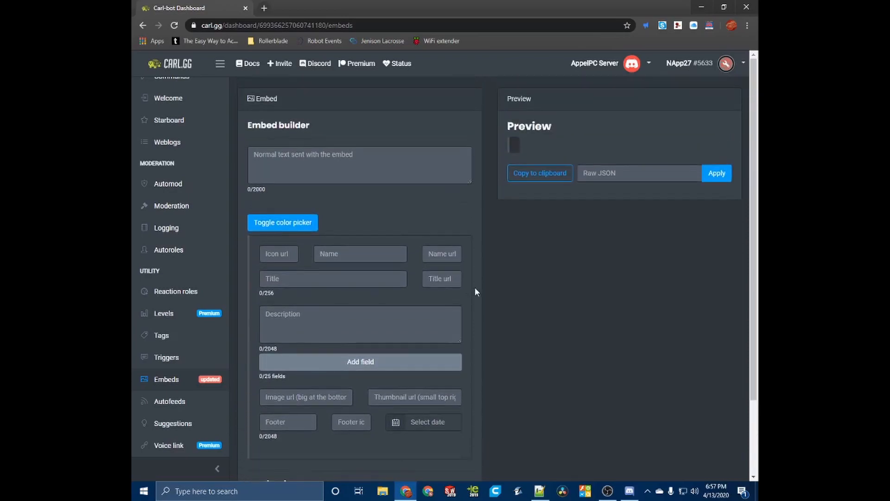
Step: Restore the Announcement embed by pasting the copied code as raw JSON and applying it
{"action": "left_click", "coordinate": [613, 174]}
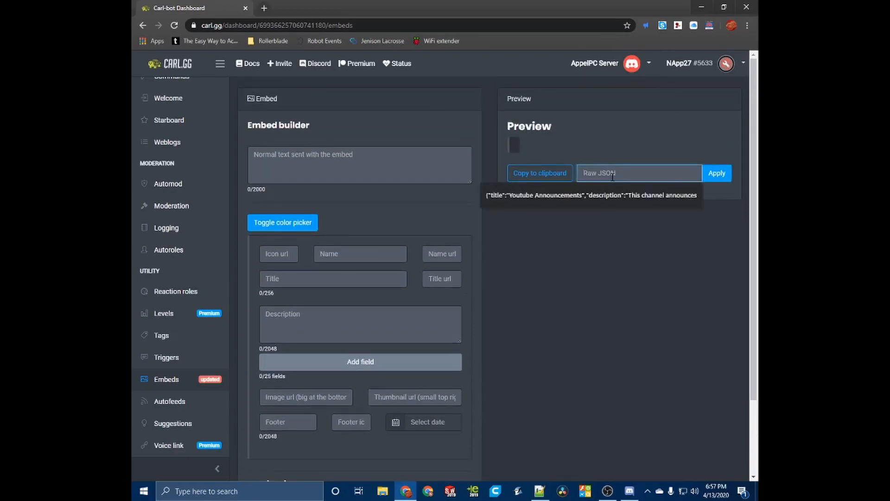
{"action": "key", "text": "ctrl+v"}
{"action": "left_click", "coordinate": [714, 172]}
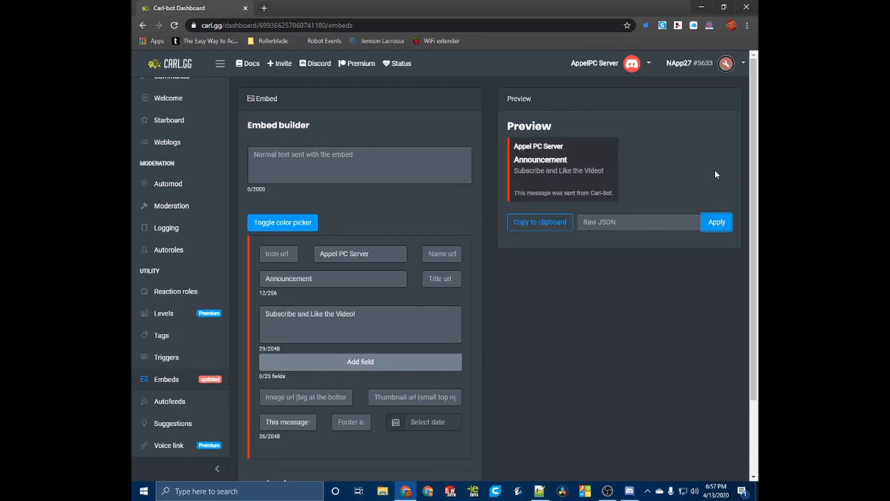
{"action": "left_click_drag", "start_coordinate": [533, 146], "coordinate": [549, 198]}
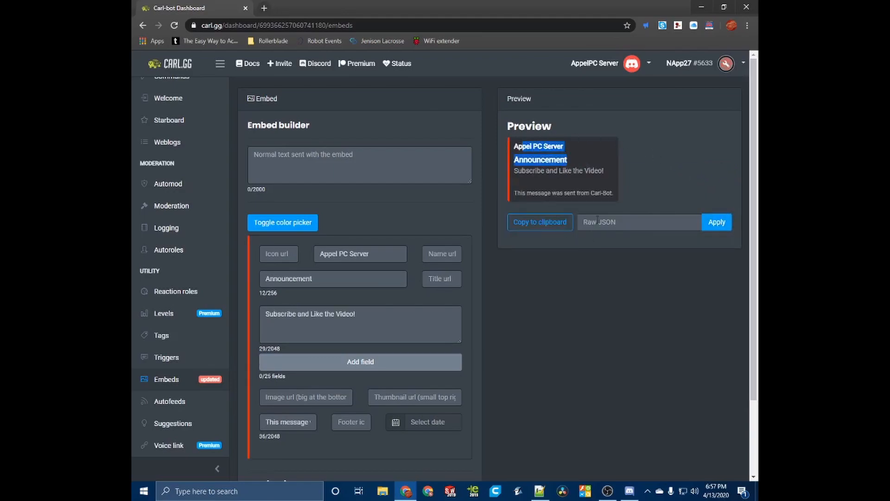
{"action": "left_click", "coordinate": [631, 222]}
{"action": "left_click", "coordinate": [648, 182]}
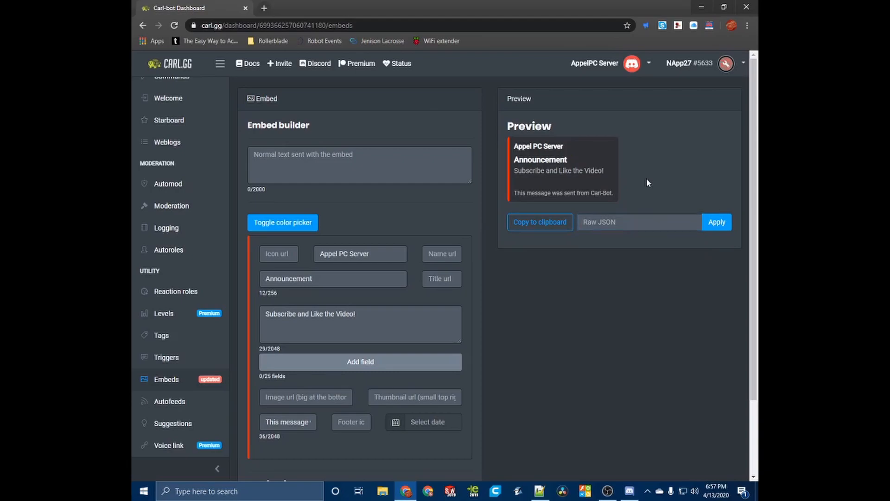
{"action": "left_click", "coordinate": [596, 223]}
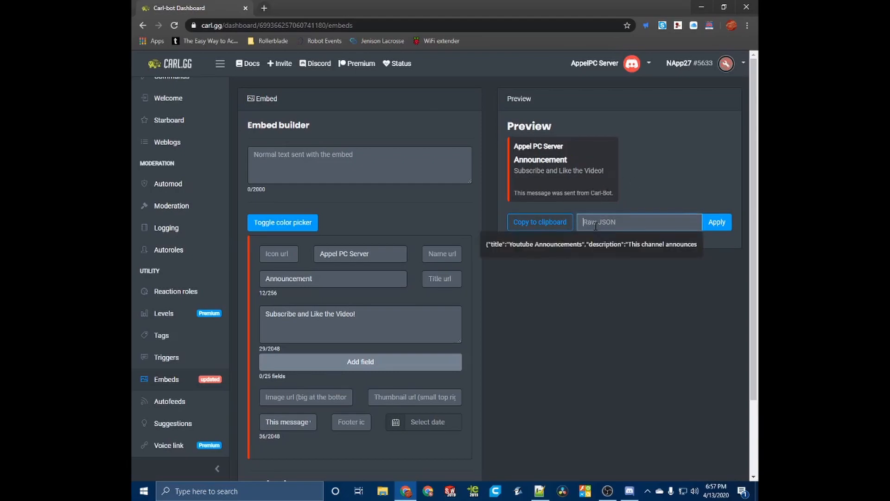
{"action": "left_click", "coordinate": [634, 196]}
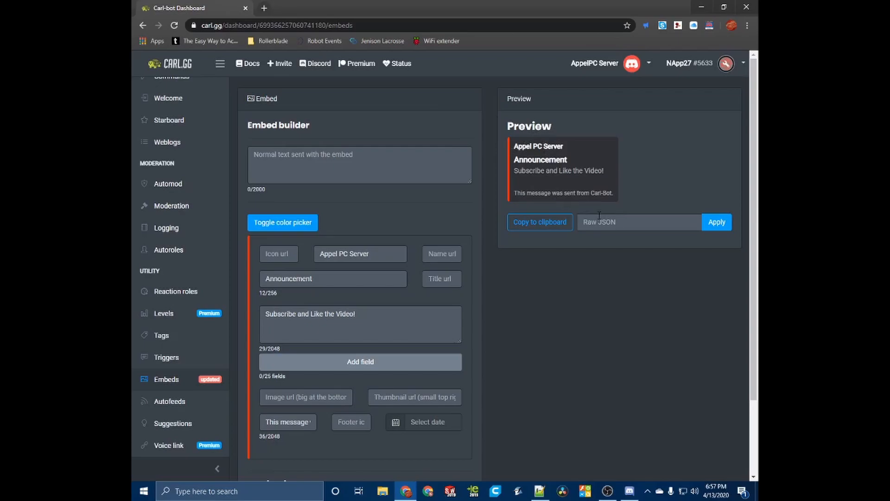
Step: Set the embed's destination to the admin-announcements channel and post it
{"action": "scroll", "coordinate": [471, 189], "scroll_direction": "down", "scroll_amount": 2}
{"action": "scroll", "coordinate": [313, 416], "scroll_direction": "up", "scroll_amount": 1}
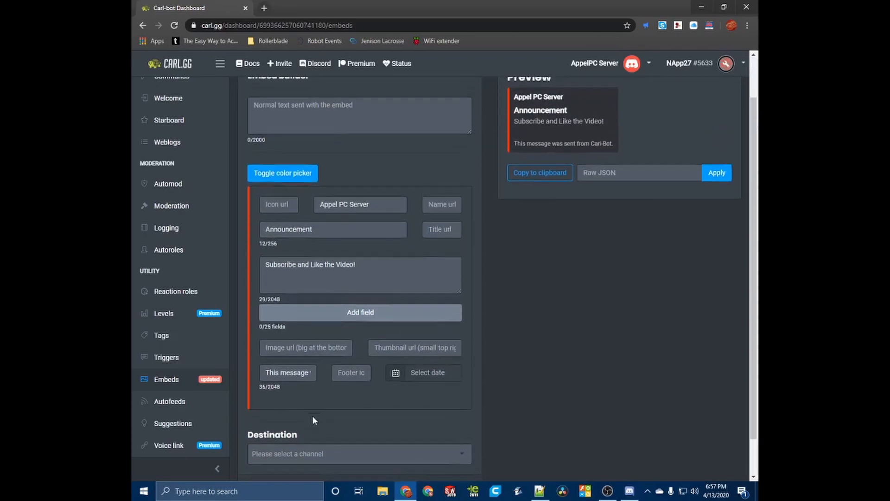
{"action": "scroll", "coordinate": [312, 417], "scroll_direction": "down", "scroll_amount": 1}
{"action": "left_click", "coordinate": [285, 408]}
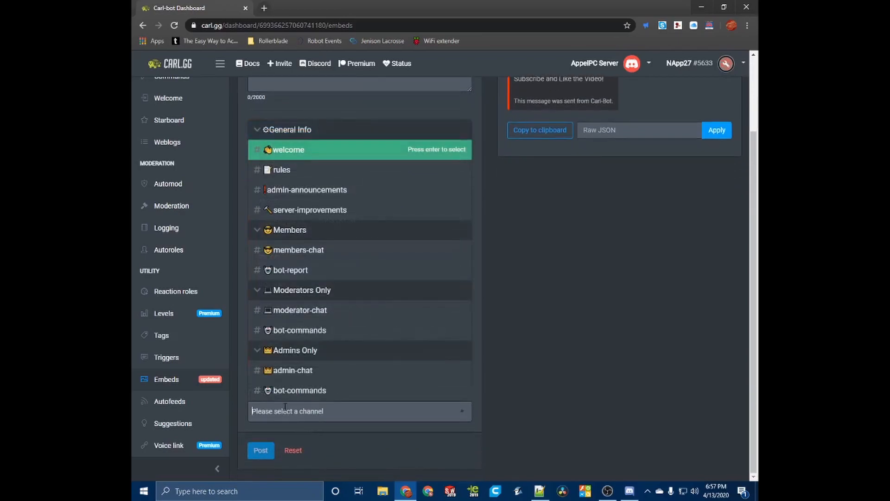
{"action": "left_click", "coordinate": [310, 188]}
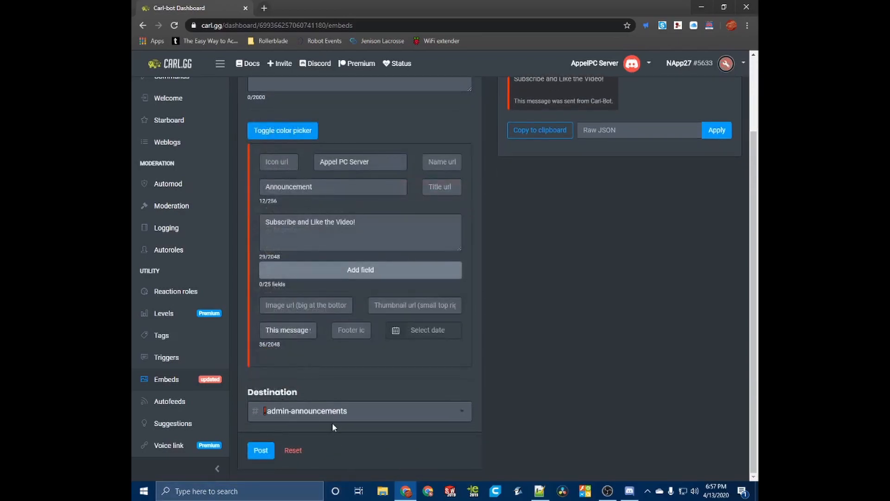
{"action": "left_click", "coordinate": [261, 450]}
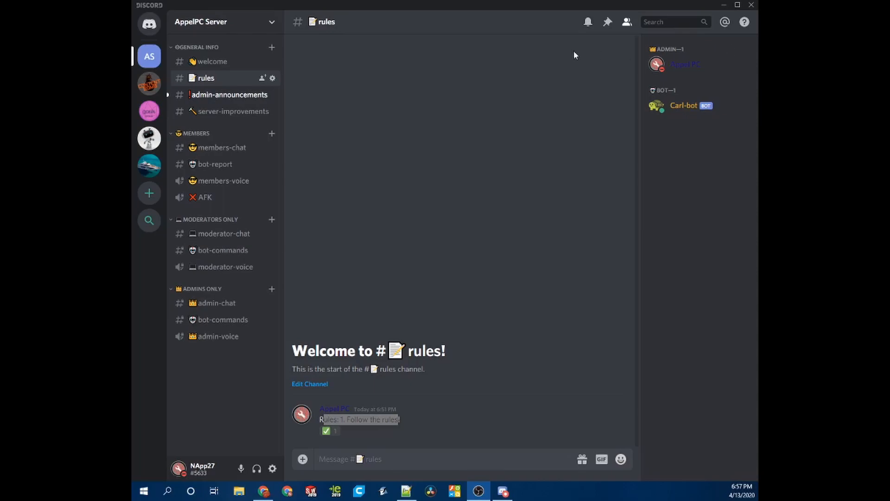
Step: Switch to Discord and pin Carl-bot's Announcement message in the admin-announcements channel
{"action": "left_click", "coordinate": [185, 96]}
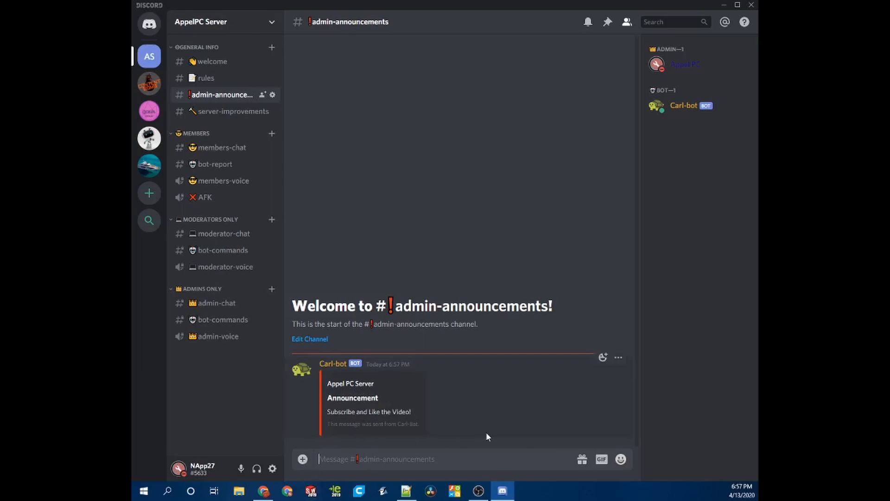
{"action": "right_click", "coordinate": [533, 384]}
{"action": "left_click", "coordinate": [575, 397]}
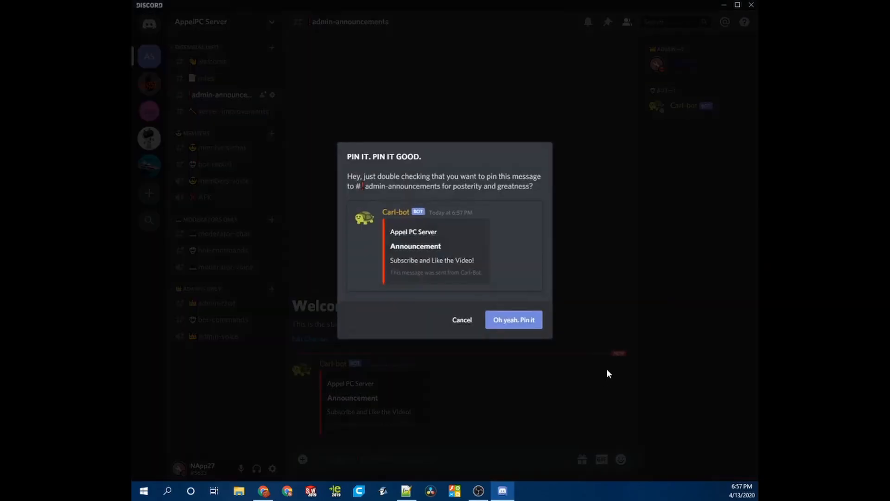
{"action": "left_click", "coordinate": [534, 321]}
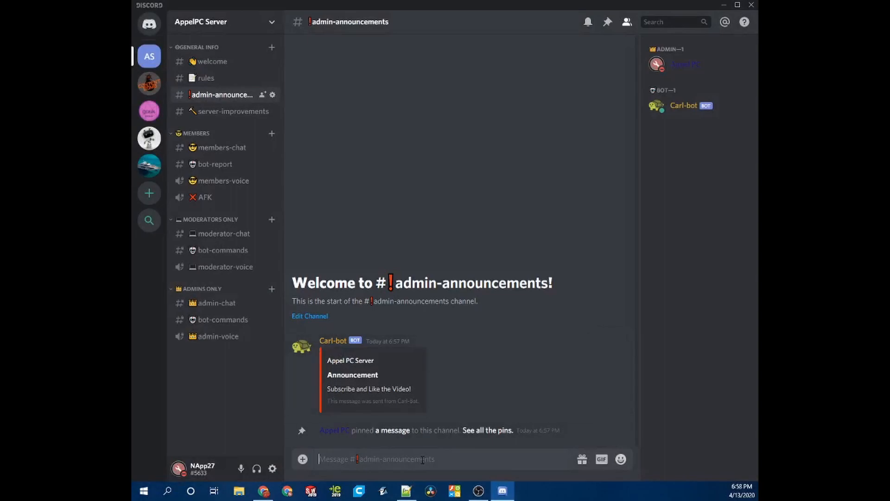
Step: Send five throwaway test messages in admin-announcements: admin, safd, fds, sd and sdf
{"action": "type", "text": "admin"}
{"action": "key", "text": "Return"}
{"action": "type", "text": "safd"}
{"action": "key", "text": "Return"}
{"action": "type", "text": "fds"}
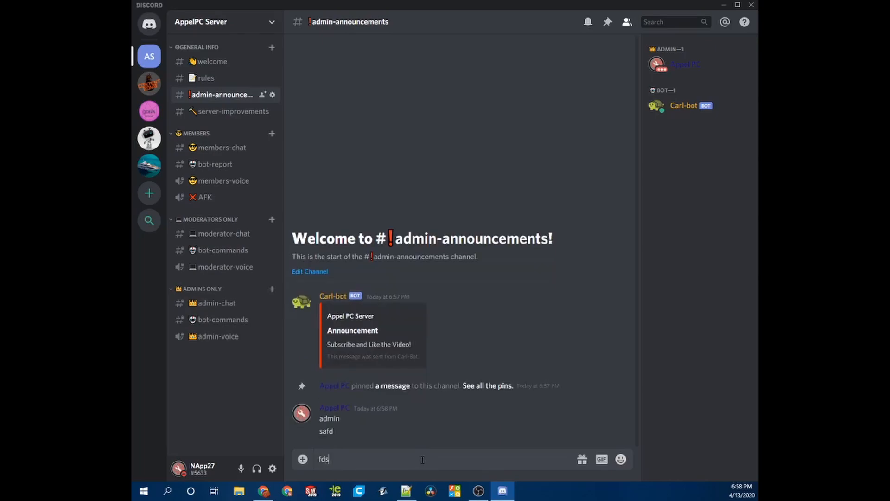
{"action": "key", "text": "Return"}
{"action": "type", "text": "sdf"}
{"action": "key", "text": "Return"}
{"action": "type", "text": "sdf"}
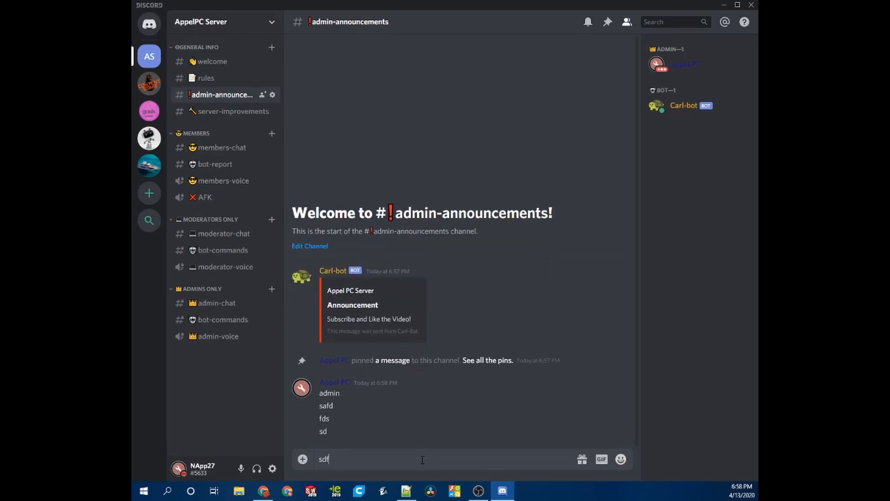
{"action": "key", "text": "Return"}
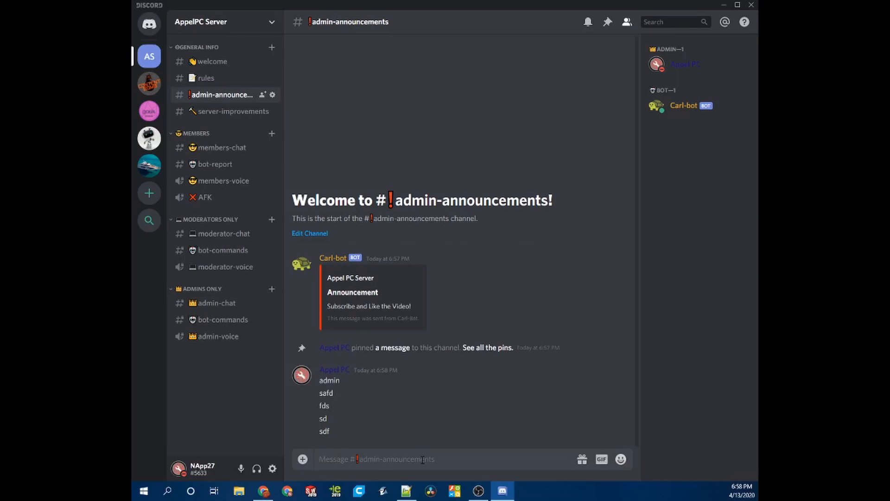
Step: Purge the channel's unpinned messages with /purge 1000, trying the prefixes ! and ? before sending it with /
{"action": "type", "text": "/purge 1000"}
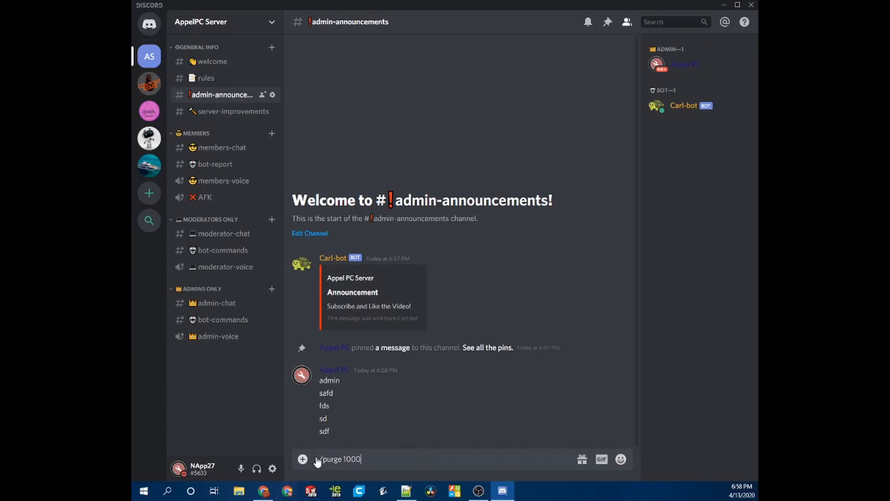
{"action": "left_click_drag", "start_coordinate": [323, 459], "coordinate": [318, 459]}
{"action": "type", "text": "!"}
{"action": "key", "text": "BackSpace"}
{"action": "type", "text": "?"}
{"action": "key", "text": "BackSpace"}
{"action": "type", "text": "/"}
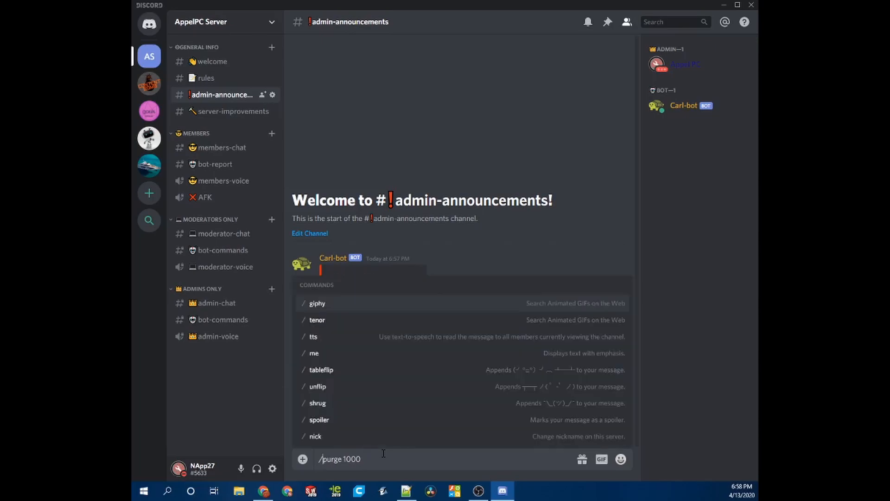
{"action": "left_click", "coordinate": [385, 454]}
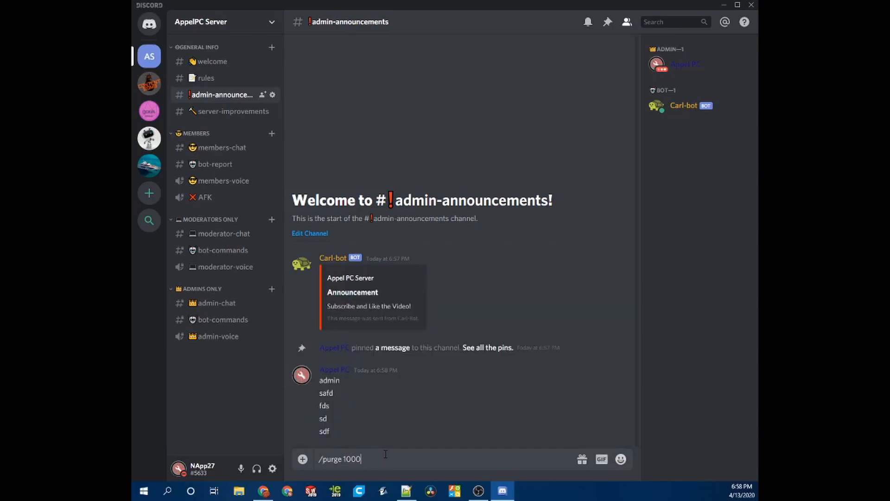
{"action": "key", "text": "Return"}
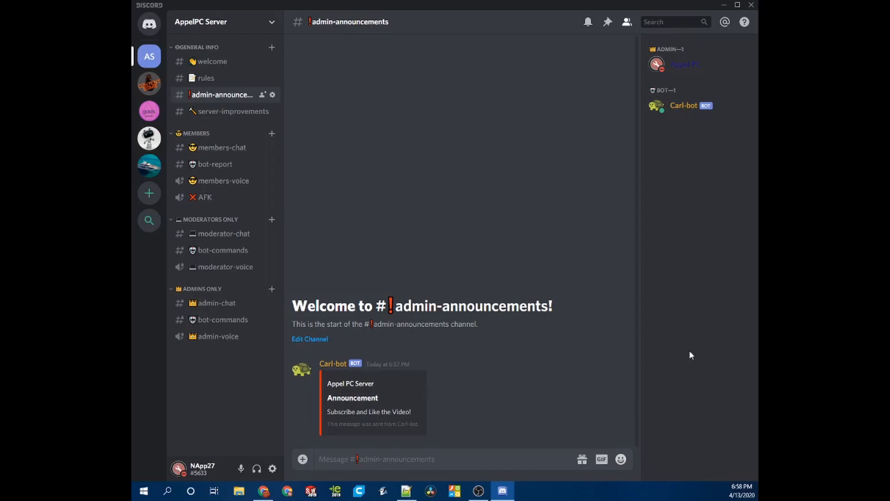
Step: Unpin the Announcement message and clear the channel by sending /purge 1000
{"action": "right_click", "coordinate": [523, 392]}
{"action": "left_click", "coordinate": [536, 397]}
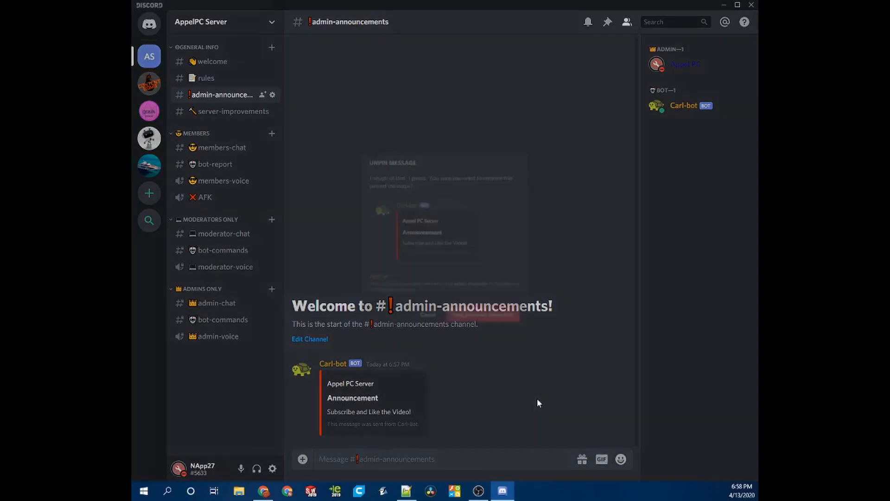
{"action": "type", "text": "/purge 1000"}
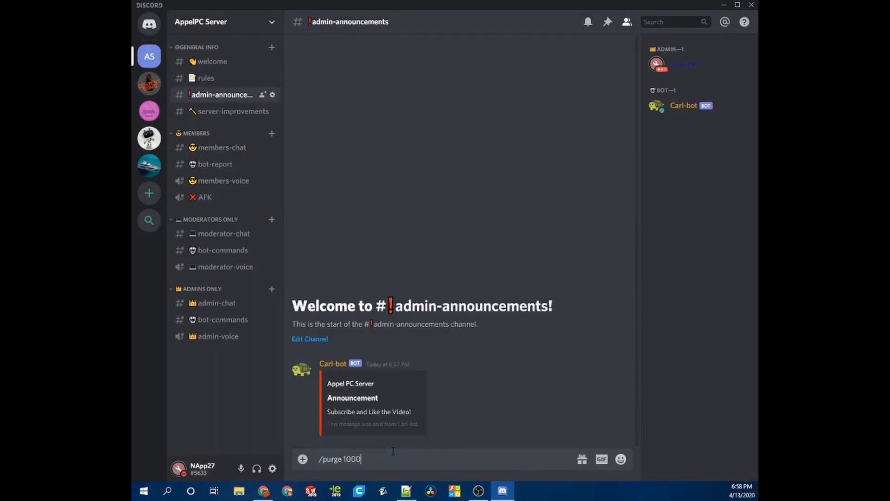
{"action": "key", "text": "Return"}
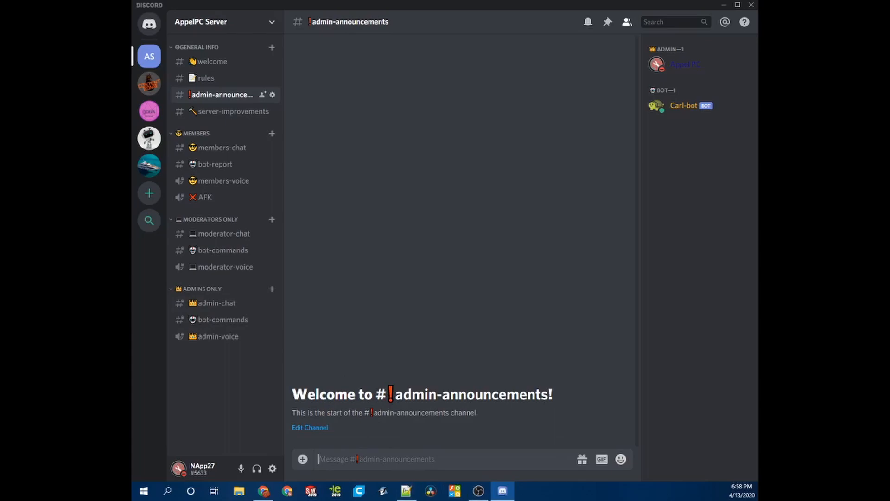
Step: Return to the Carl-bot dashboard and replace the embed by applying the pasted raw JSON of the Content Bomb welcome embed
{"action": "key", "text": "alt+Tab"}
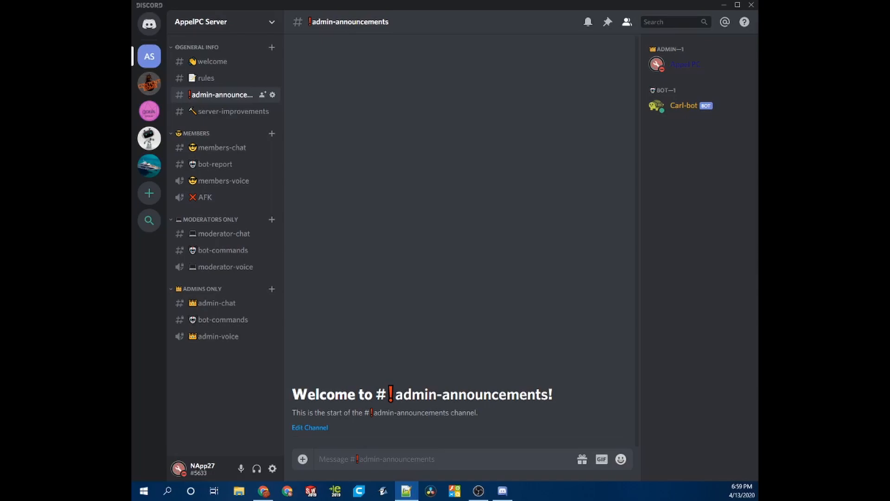
{"action": "key", "text": "alt+Tab"}
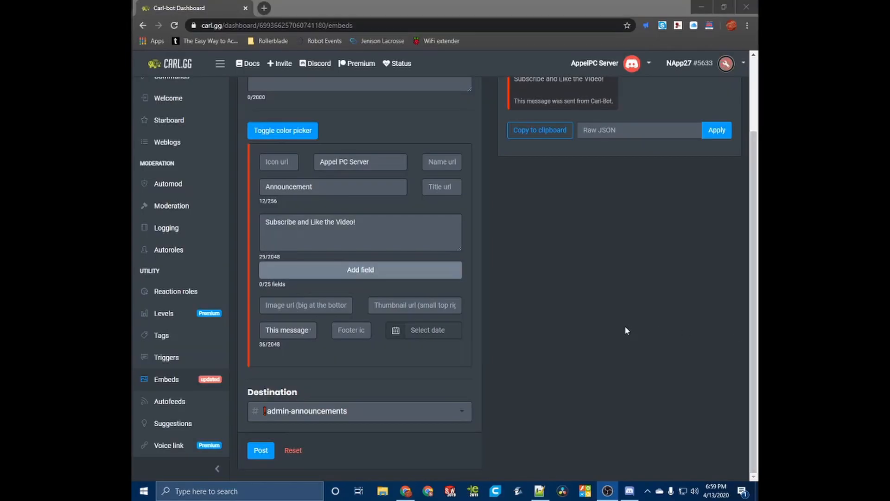
{"action": "scroll", "coordinate": [626, 330], "scroll_direction": "up", "scroll_amount": 2}
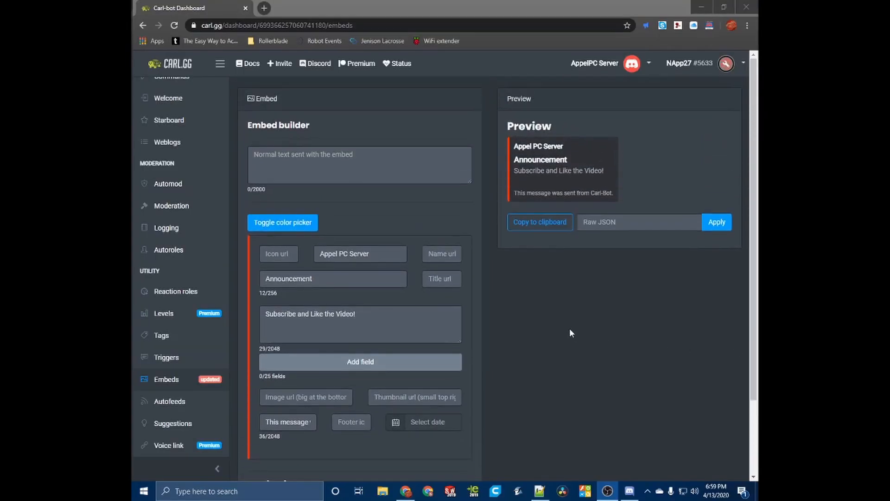
{"action": "left_click", "coordinate": [624, 223]}
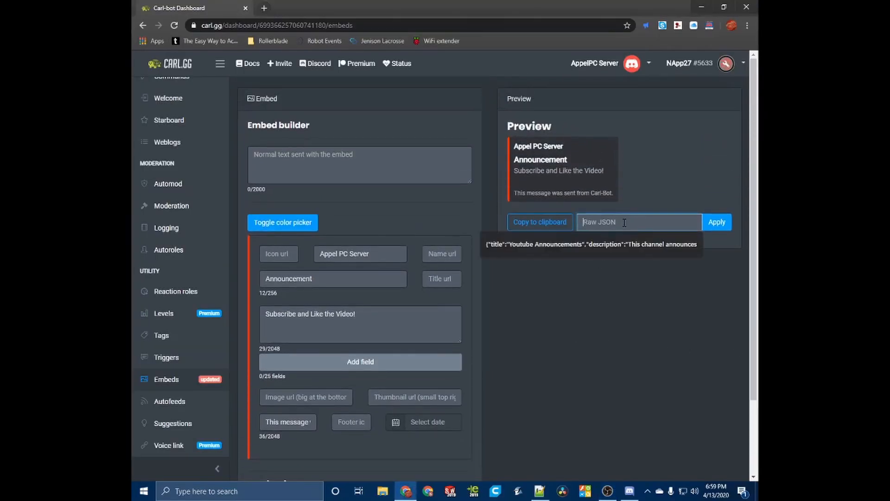
{"action": "key", "text": "ctrl+v"}
{"action": "left_click", "coordinate": [717, 222]}
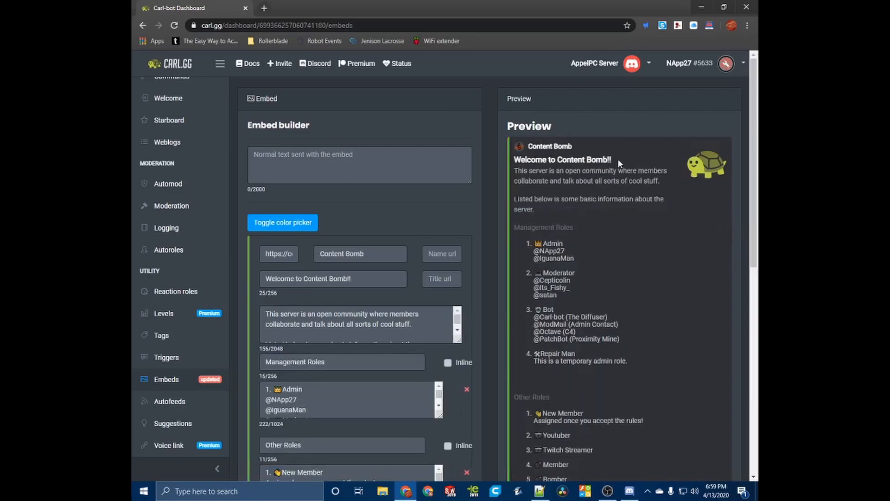
Step: Examine the Content Bomb embed's fields and preview, and select the thumbnail URL
{"action": "scroll", "coordinate": [635, 302], "scroll_direction": "down", "scroll_amount": 8}
{"action": "scroll", "coordinate": [617, 306], "scroll_direction": "down", "scroll_amount": 2}
{"action": "scroll", "coordinate": [617, 306], "scroll_direction": "up", "scroll_amount": 10}
{"action": "scroll", "coordinate": [431, 278], "scroll_direction": "down", "scroll_amount": 6}
{"action": "scroll", "coordinate": [393, 298], "scroll_direction": "down", "scroll_amount": 4}
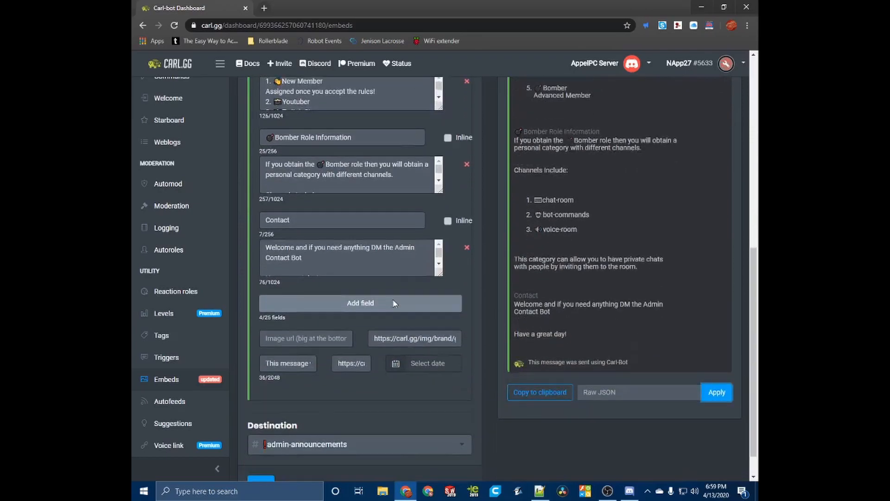
{"action": "left_click_drag", "start_coordinate": [375, 306], "coordinate": [490, 310]}
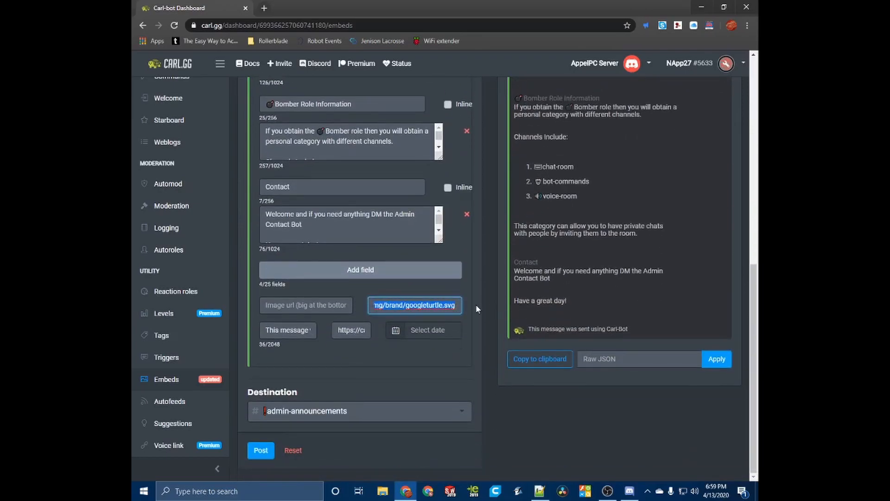
Step: Examine the embed's thumbnail, footer text, footer icon URL and large image URL fields against the preview
{"action": "scroll", "coordinate": [569, 279], "scroll_direction": "up", "scroll_amount": 15}
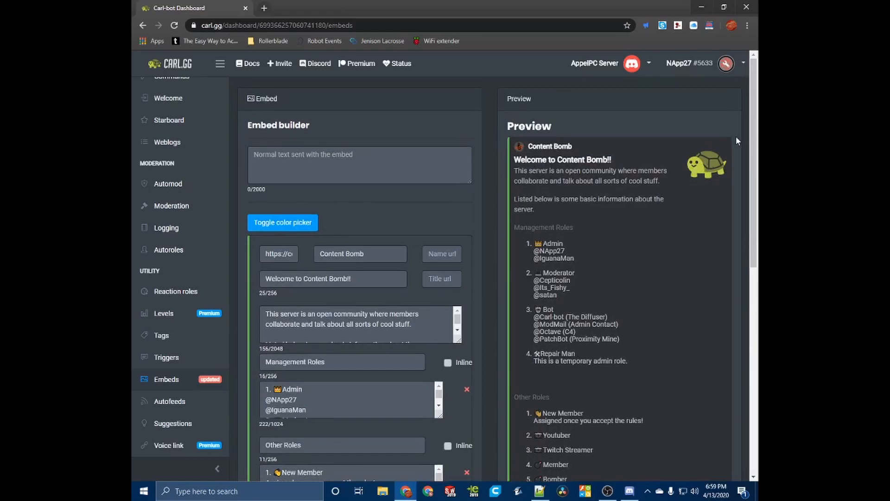
{"action": "scroll", "coordinate": [641, 162], "scroll_direction": "down", "scroll_amount": 15}
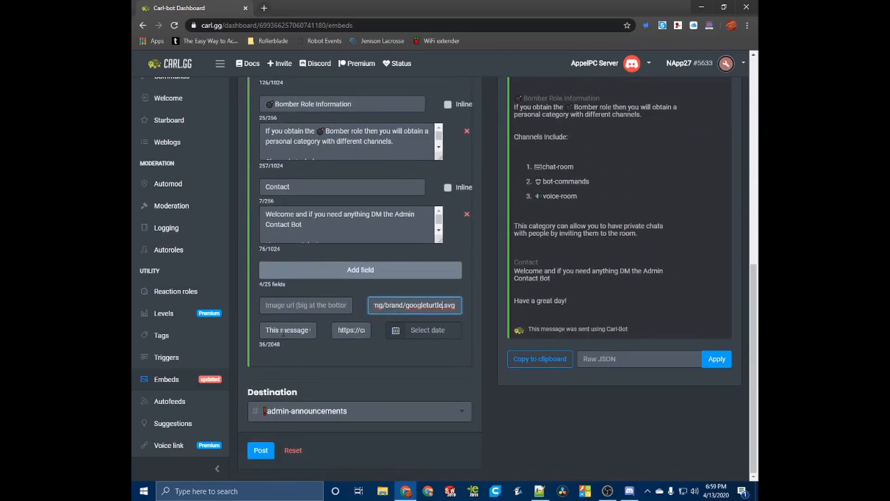
{"action": "left_click_drag", "start_coordinate": [281, 330], "coordinate": [350, 328]}
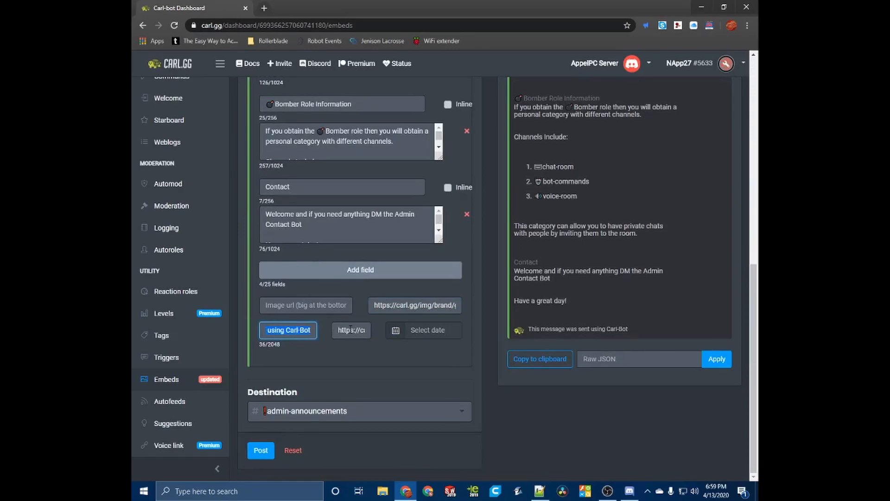
{"action": "left_click", "coordinate": [524, 335]}
{"action": "left_click", "coordinate": [351, 329]}
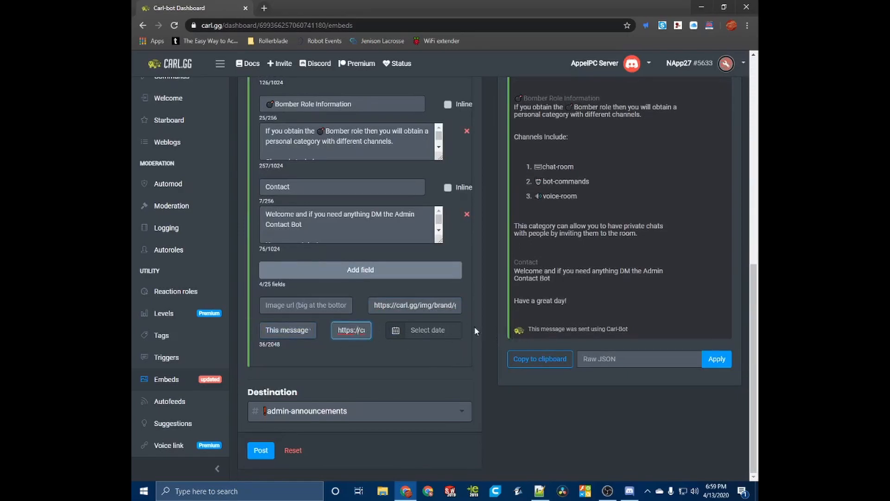
{"action": "left_click", "coordinate": [521, 330]}
{"action": "left_click", "coordinate": [280, 310]}
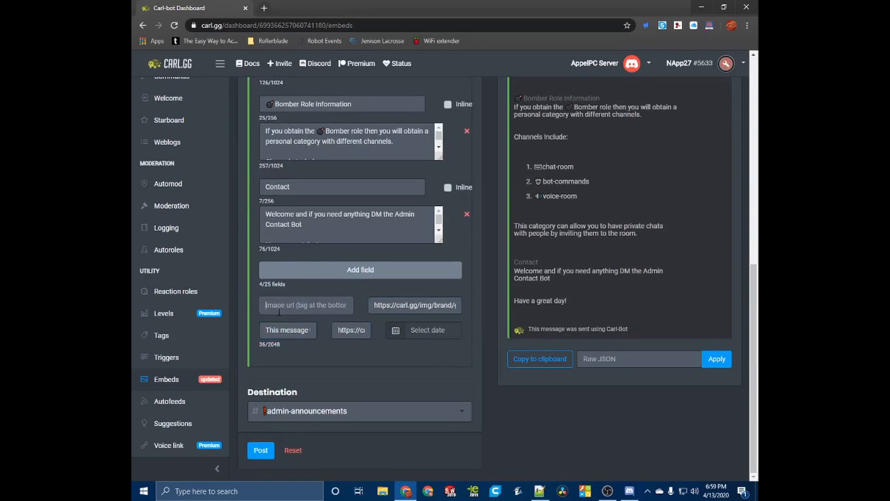
Step: Examine the embed's author icon URL and the Content Bomb author name against the preview
{"action": "scroll", "coordinate": [650, 284], "scroll_direction": "up", "scroll_amount": 10}
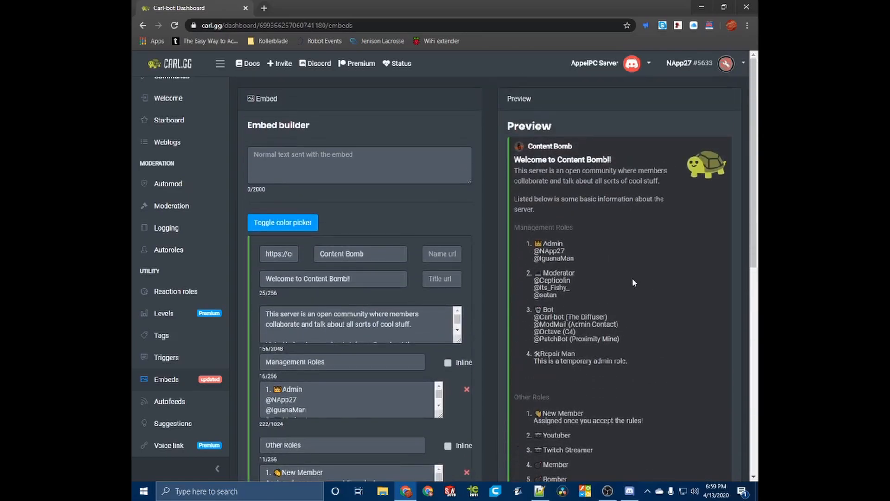
{"action": "left_click_drag", "start_coordinate": [274, 253], "coordinate": [382, 256]}
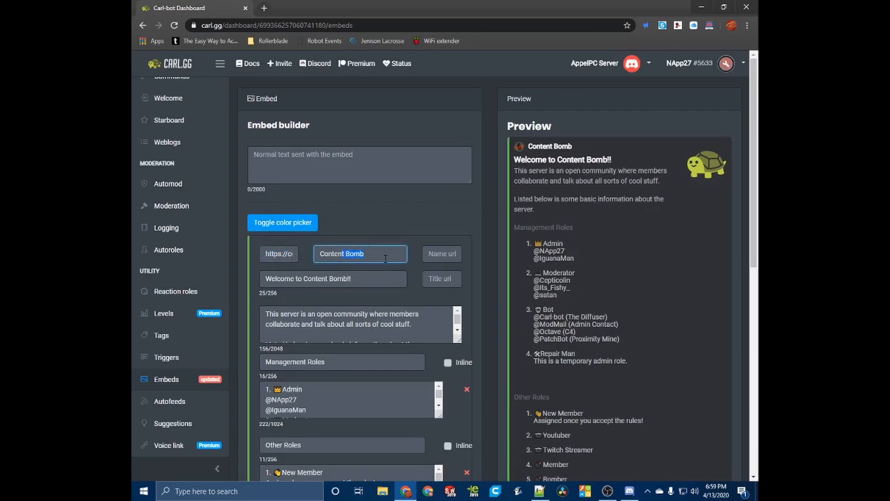
{"action": "key", "text": "shift+Tab"}
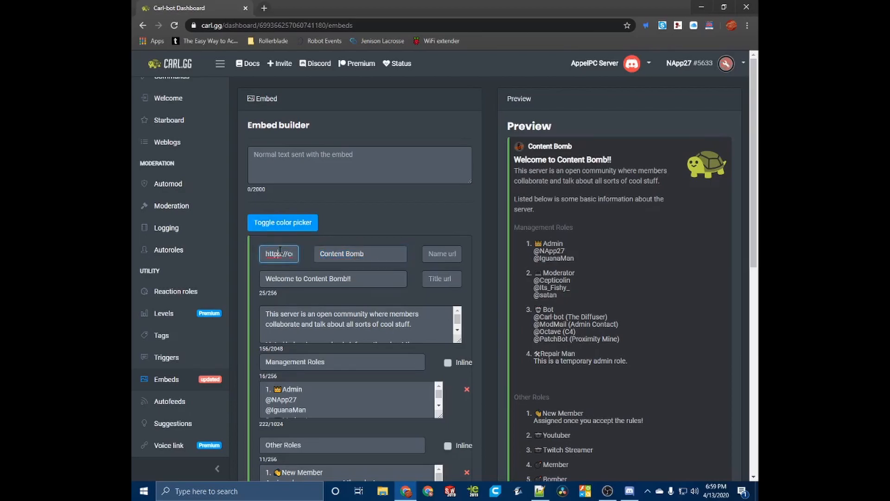
{"action": "left_click_drag", "start_coordinate": [344, 255], "coordinate": [409, 262]}
{"action": "left_click", "coordinate": [387, 257]}
Step: Review the embed's description, role and contact fields, and reset the embed builder
{"action": "scroll", "coordinate": [330, 281], "scroll_direction": "down", "scroll_amount": 1}
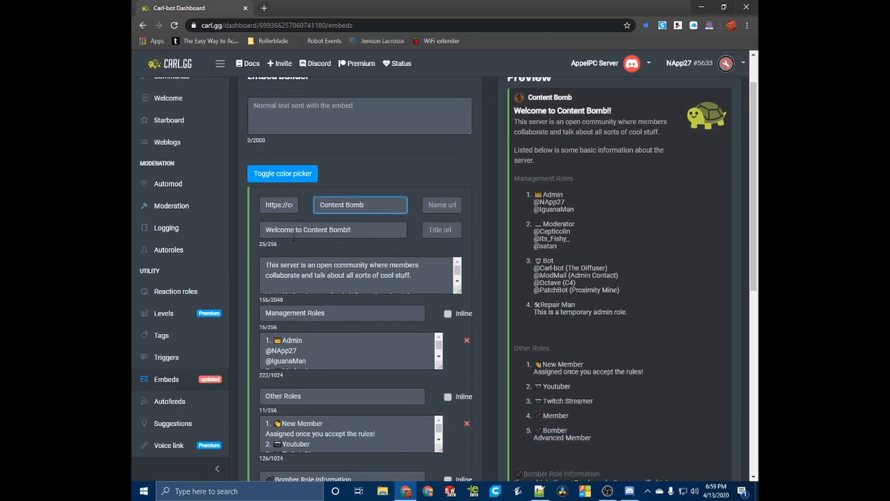
{"action": "scroll", "coordinate": [348, 274], "scroll_direction": "down", "scroll_amount": 1}
{"action": "scroll", "coordinate": [315, 308], "scroll_direction": "down", "scroll_amount": 3}
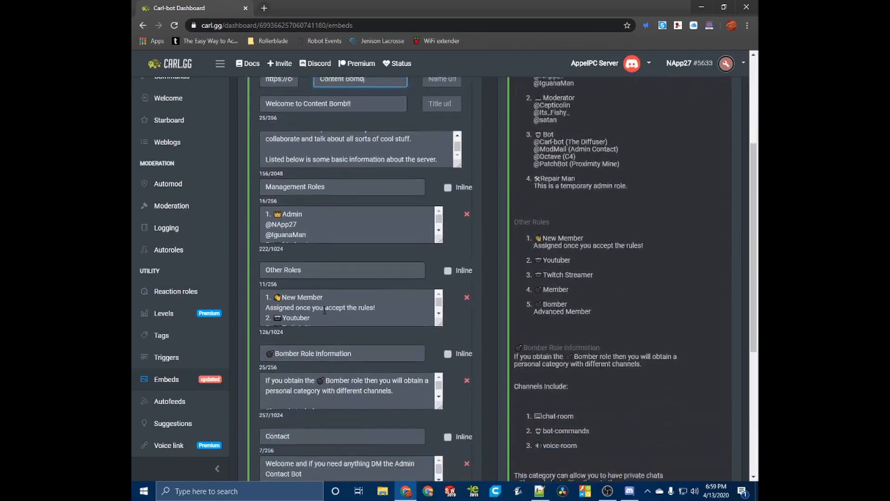
{"action": "scroll", "coordinate": [366, 296], "scroll_direction": "down", "scroll_amount": 3}
{"action": "scroll", "coordinate": [449, 275], "scroll_direction": "down", "scroll_amount": 2}
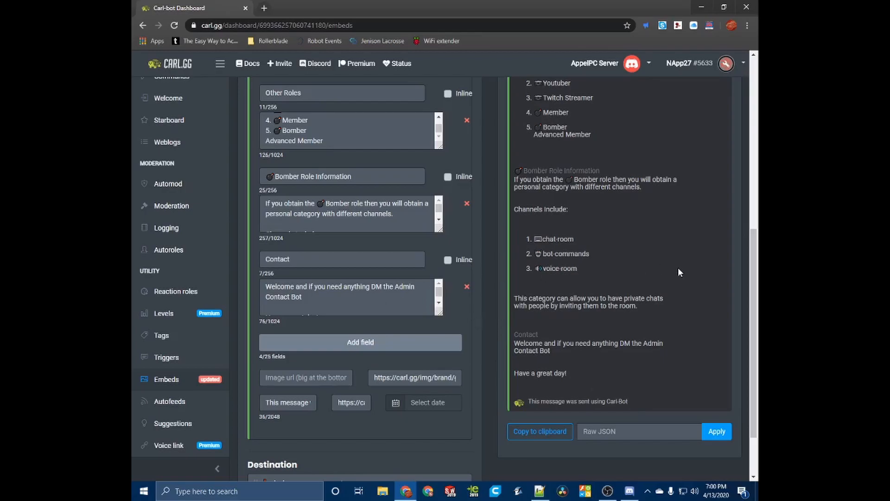
{"action": "scroll", "coordinate": [554, 302], "scroll_direction": "down", "scroll_amount": 2}
{"action": "scroll", "coordinate": [521, 303], "scroll_direction": "up", "scroll_amount": 4}
{"action": "scroll", "coordinate": [460, 306], "scroll_direction": "down", "scroll_amount": 4}
{"action": "left_click", "coordinate": [293, 450]}
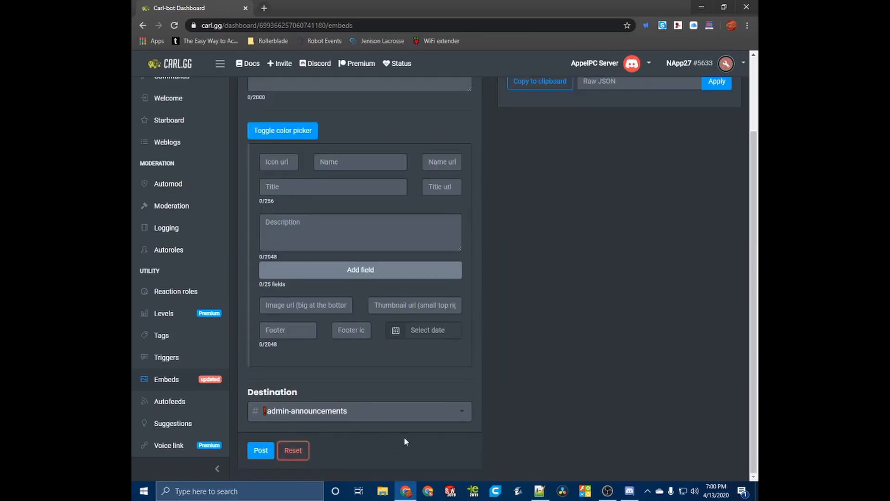
Step: Switch to Notepad++, replace the open Welcome.JSON with Twitch Announcements.JSON and copy its entire contents
{"action": "mouse_move", "coordinate": [543, 499]}
{"action": "left_click", "coordinate": [529, 466]}
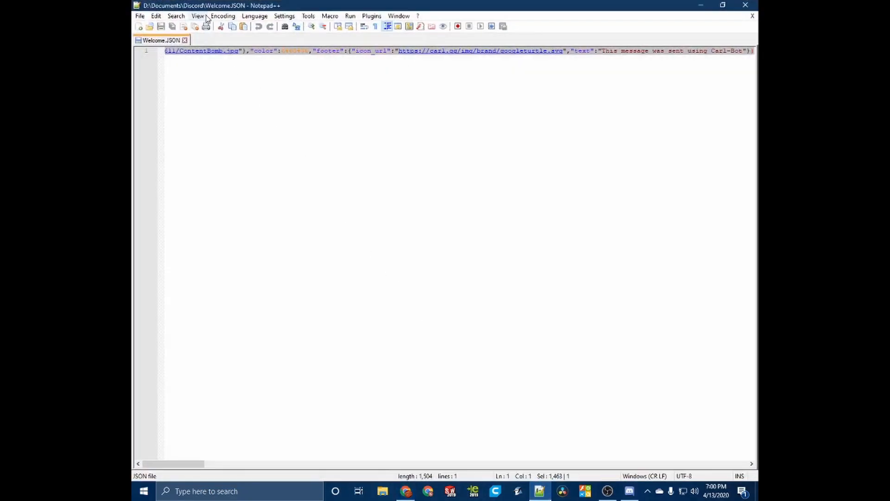
{"action": "left_click", "coordinate": [186, 40]}
{"action": "left_click", "coordinate": [149, 26]}
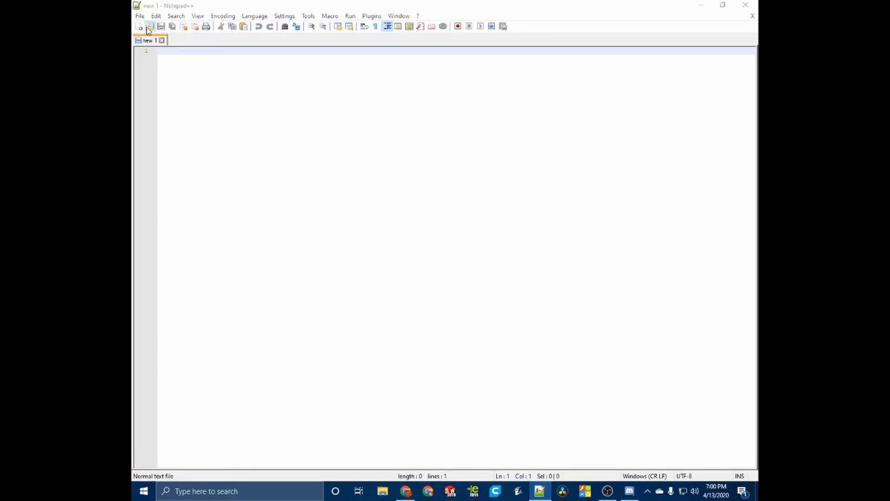
{"action": "scroll", "coordinate": [261, 186], "scroll_direction": "down", "scroll_amount": 4}
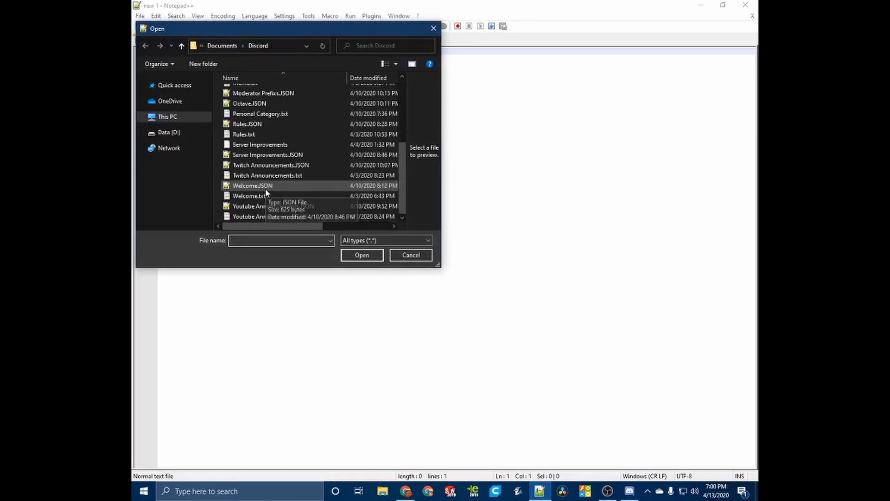
{"action": "double_click", "coordinate": [255, 164]}
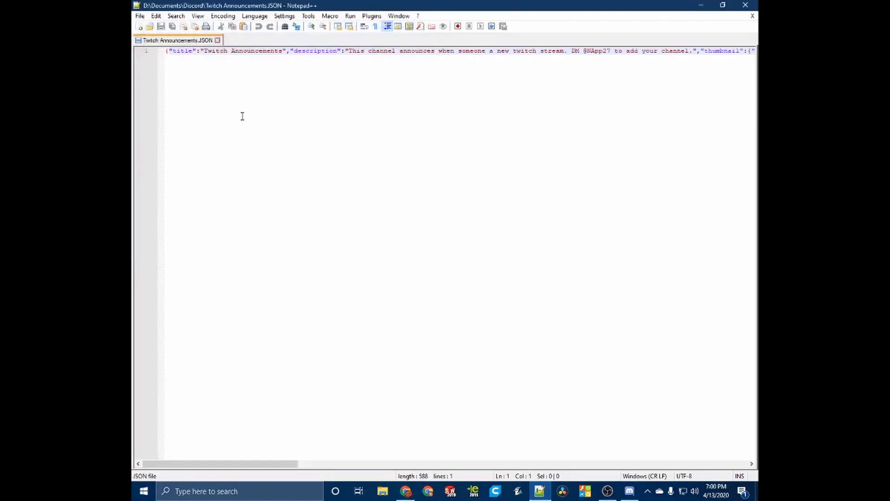
{"action": "key", "text": "ctrl+a"}
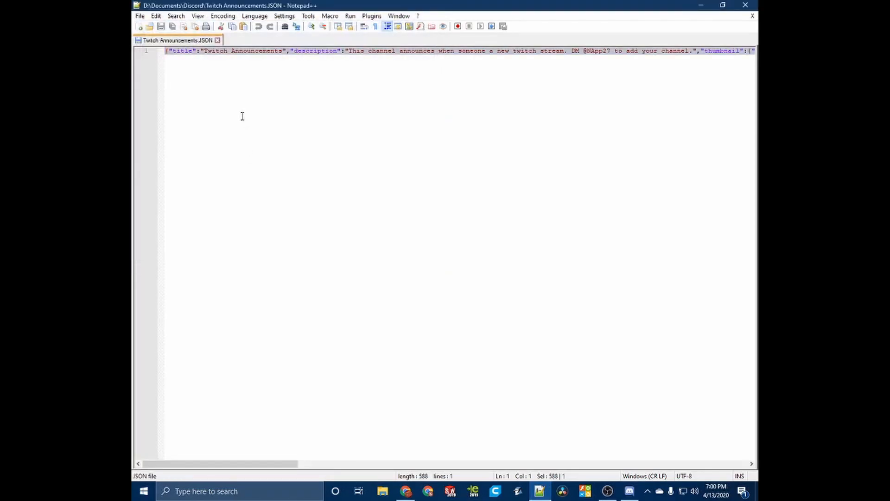
Step: Return to the Carl-bot dashboard and load the Twitch Announcements embed by applying the pasted raw JSON
{"action": "left_click", "coordinate": [701, 5]}
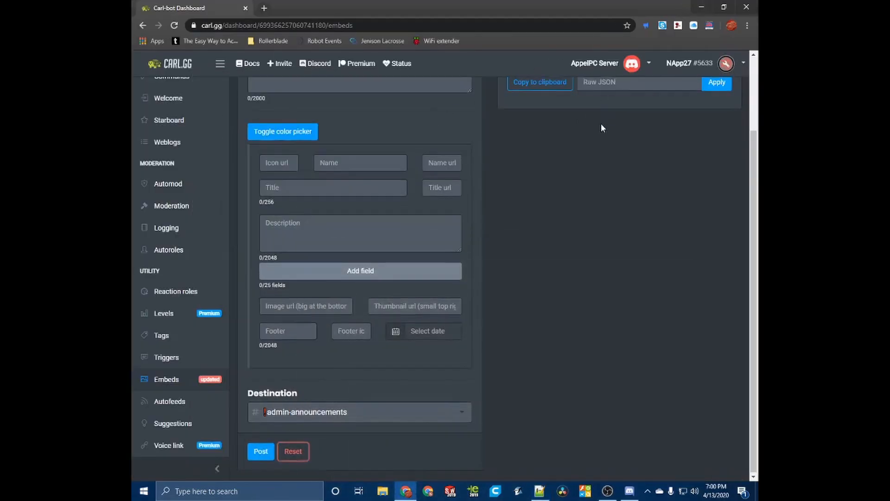
{"action": "scroll", "coordinate": [601, 120], "scroll_direction": "up", "scroll_amount": 2}
{"action": "left_click", "coordinate": [596, 167]}
{"action": "key", "text": "ctrl+v"}
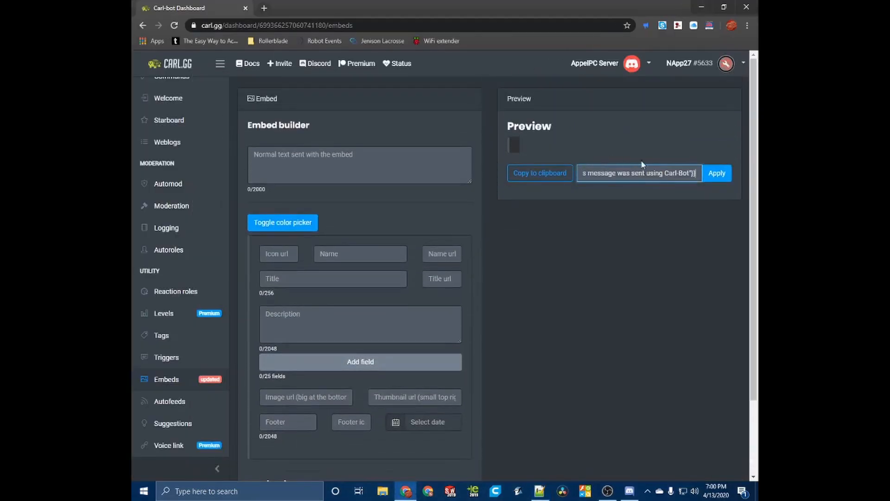
{"action": "left_click", "coordinate": [717, 173]}
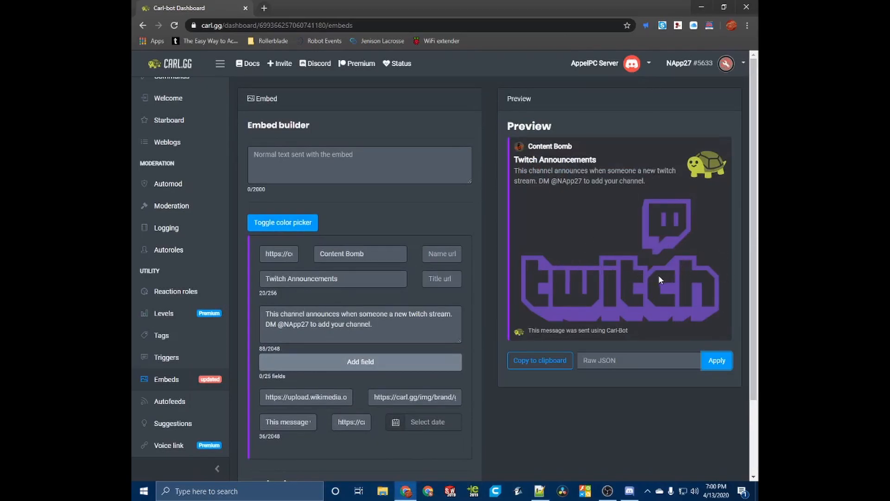
Step: Inspect the Twitch logo's image URL in the embed, and clear the embed builder with a reset
{"action": "triple_click", "coordinate": [349, 398]}
{"action": "left_click_drag", "start_coordinate": [349, 397], "coordinate": [364, 398]}
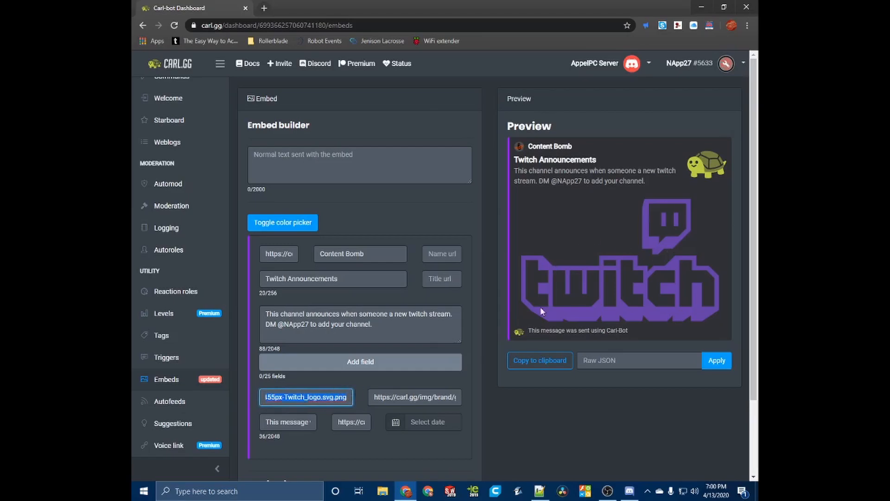
{"action": "left_click", "coordinate": [492, 221]}
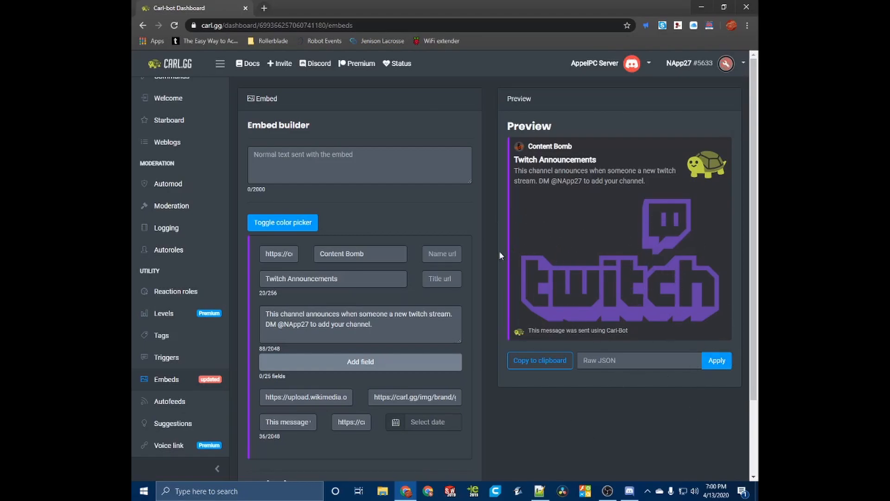
{"action": "scroll", "coordinate": [503, 254], "scroll_direction": "down", "scroll_amount": 2}
{"action": "left_click", "coordinate": [293, 449]}
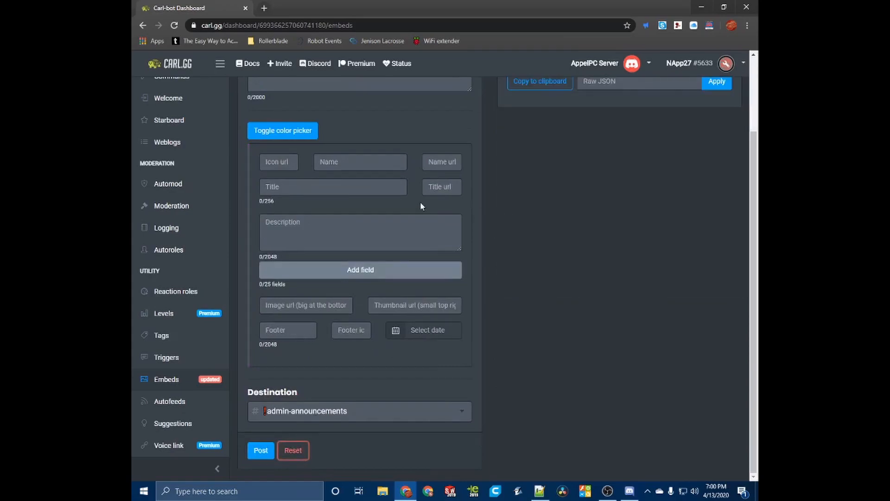
{"action": "scroll", "coordinate": [362, 195], "scroll_direction": "up", "scroll_amount": 2}
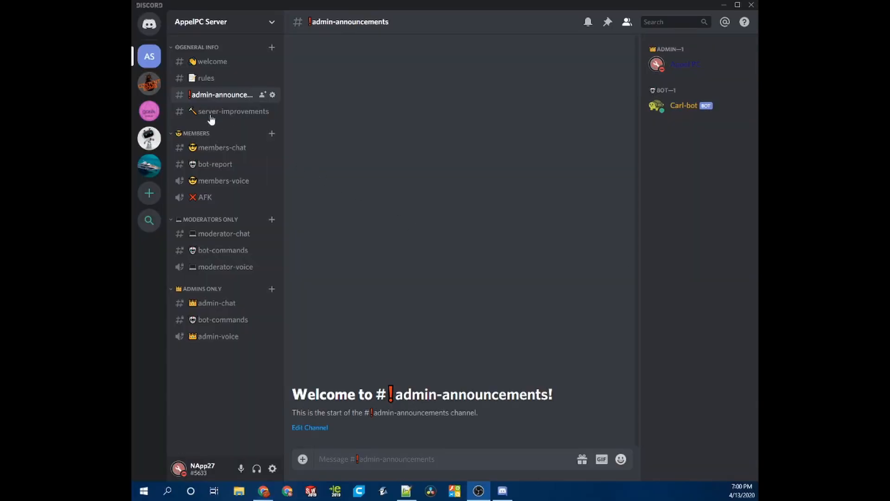
Step: In Discord, look at the welcome channel and test verification by reacting to the rules message with the white check mark
{"action": "left_click", "coordinate": [200, 63]}
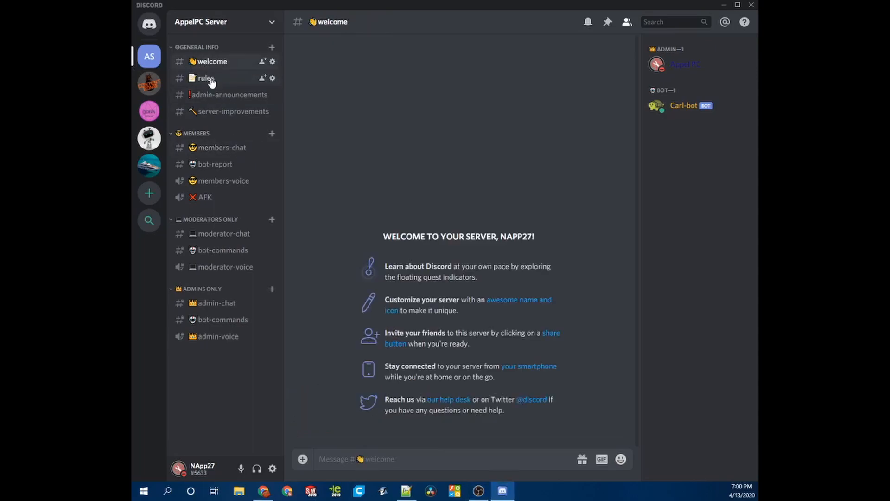
{"action": "left_click", "coordinate": [206, 78]}
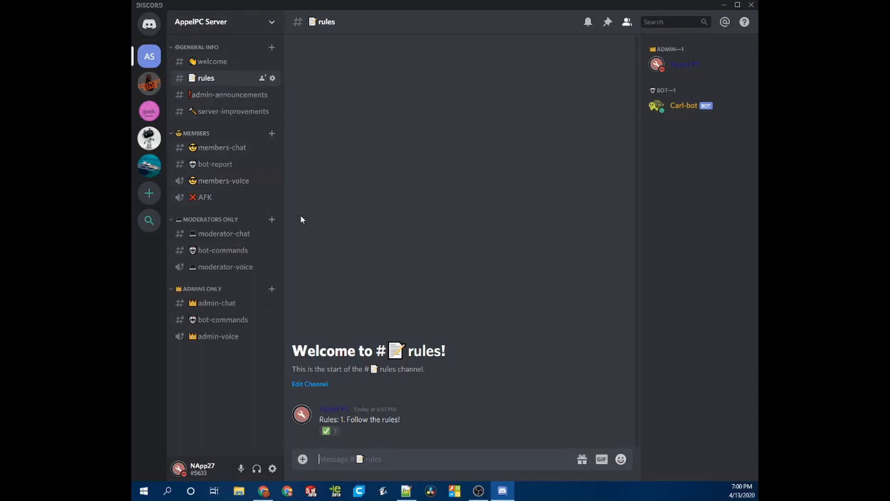
{"action": "left_click", "coordinate": [325, 431]}
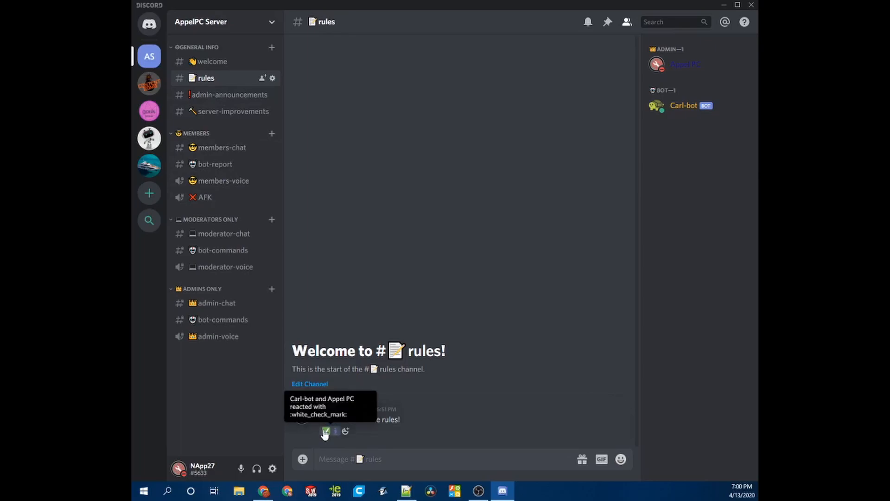
Step: Check the admin's roles in the member profile and remove the New Member role
{"action": "left_click", "coordinate": [660, 67]}
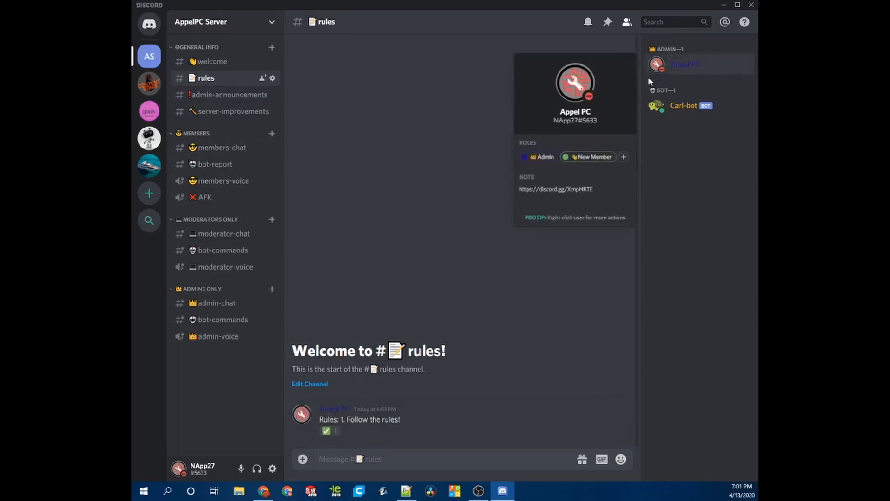
{"action": "left_click", "coordinate": [566, 157]}
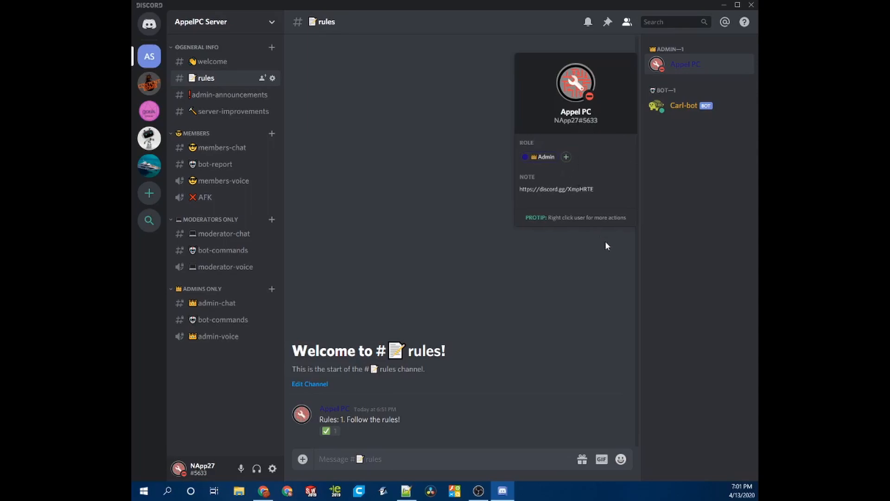
{"action": "left_click", "coordinate": [585, 251]}
Step: Look through the admin-announcements, rules and welcome channels
{"action": "left_click", "coordinate": [237, 96]}
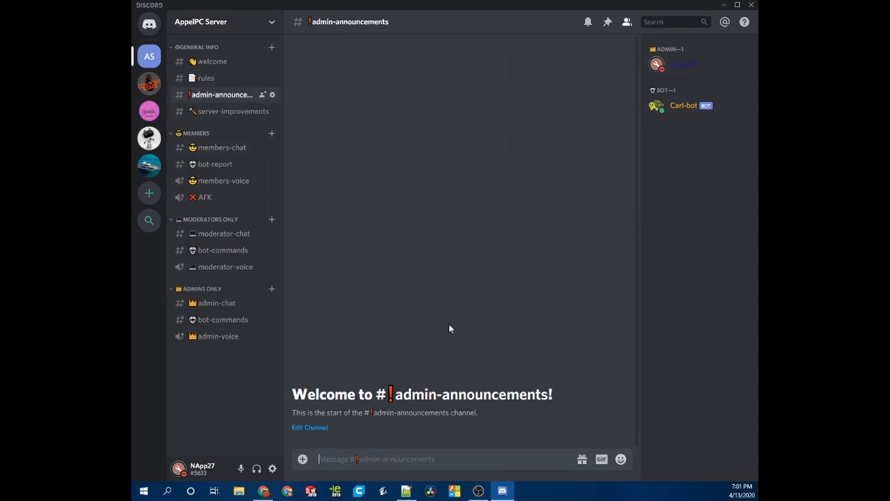
{"action": "left_click", "coordinate": [184, 78]}
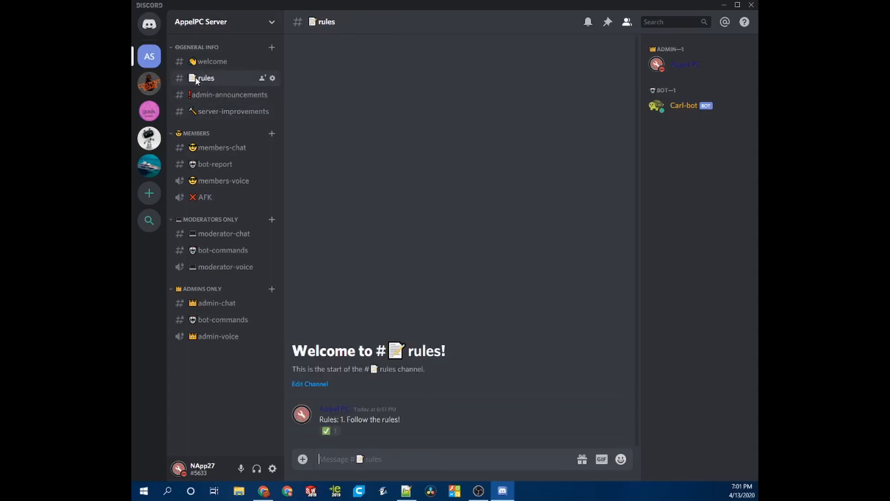
{"action": "left_click", "coordinate": [210, 65]}
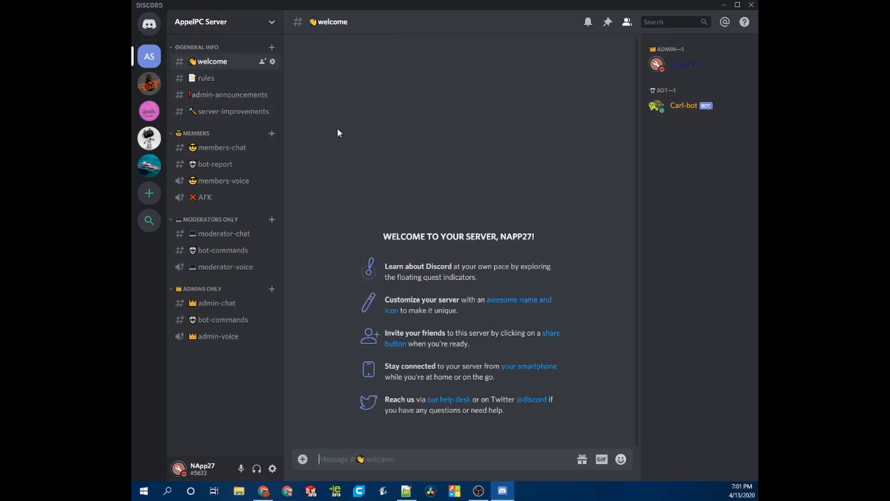